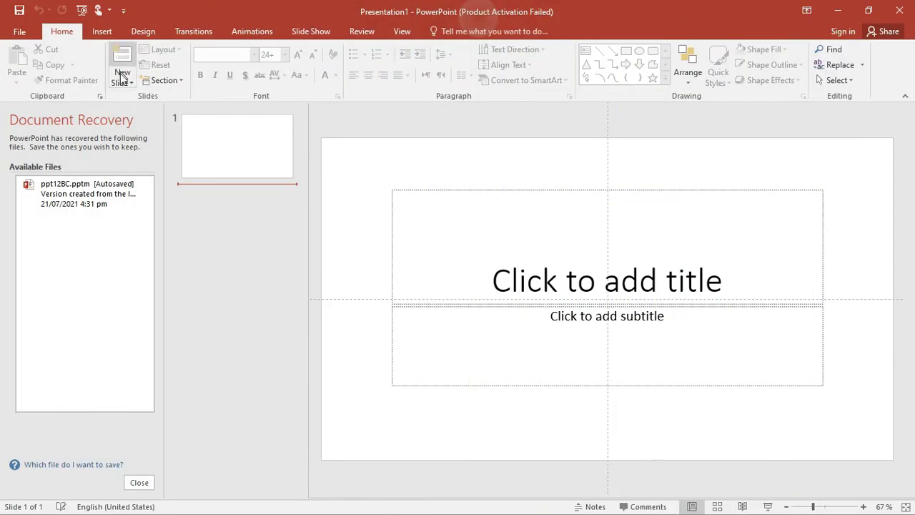
Step: Add two blank test slides and delete each, leaving only slide 1
click(129, 80)
click(154, 245)
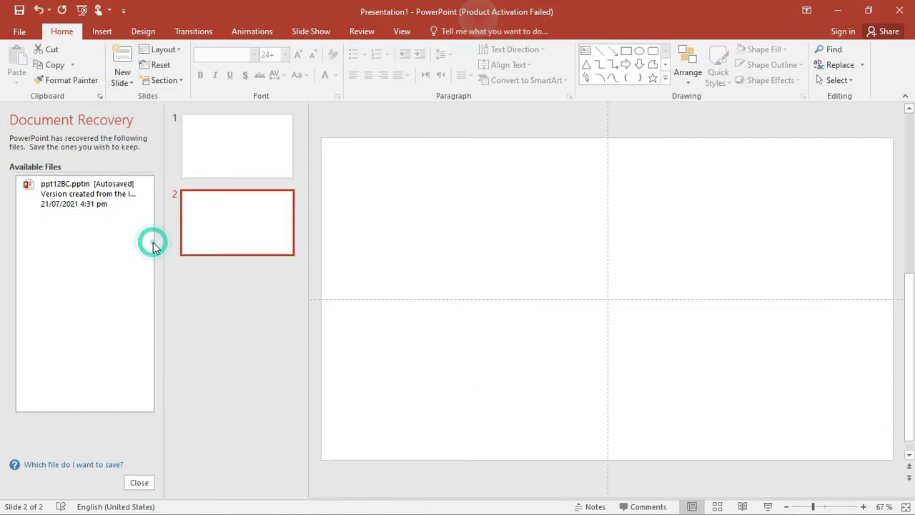
click(265, 159)
click(262, 217)
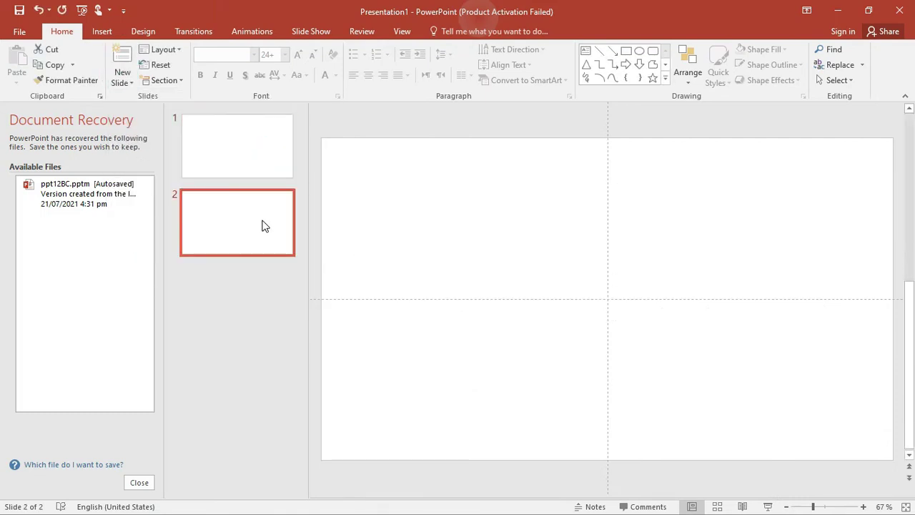
right_click(262, 224)
click(297, 332)
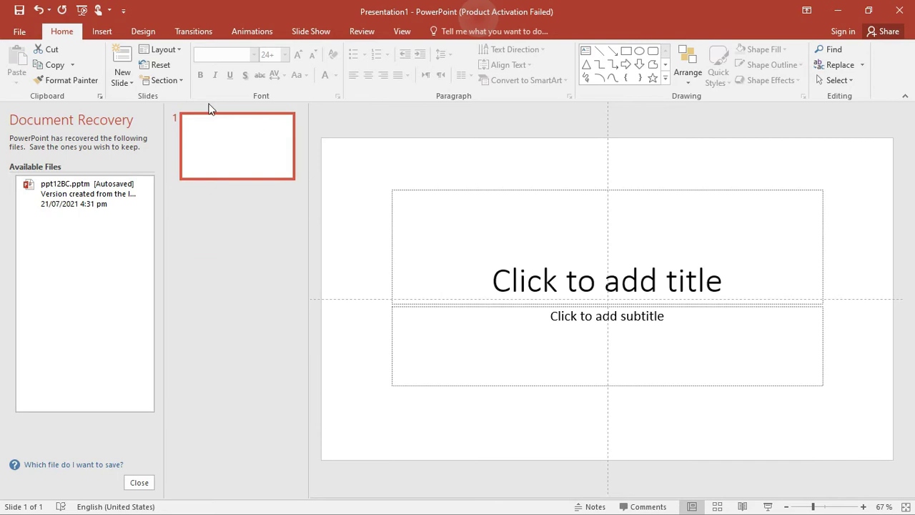
click(123, 80)
click(149, 248)
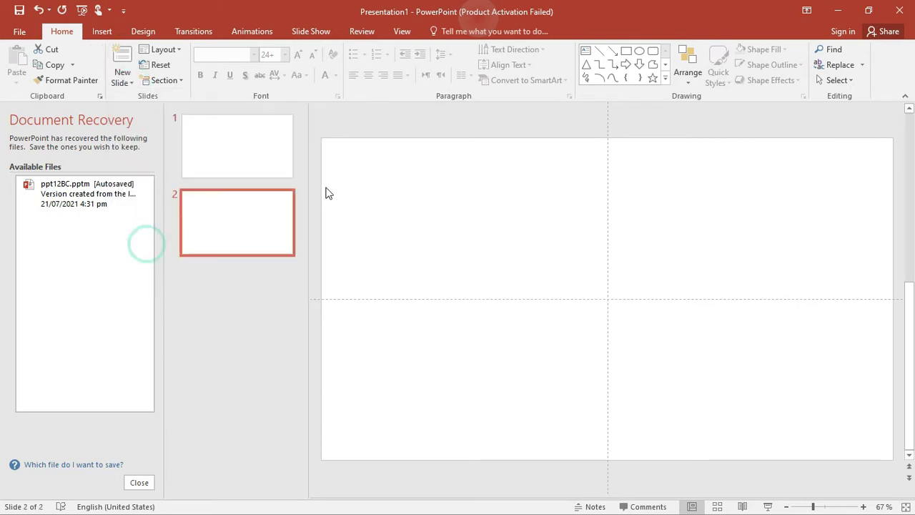
right_click(282, 212)
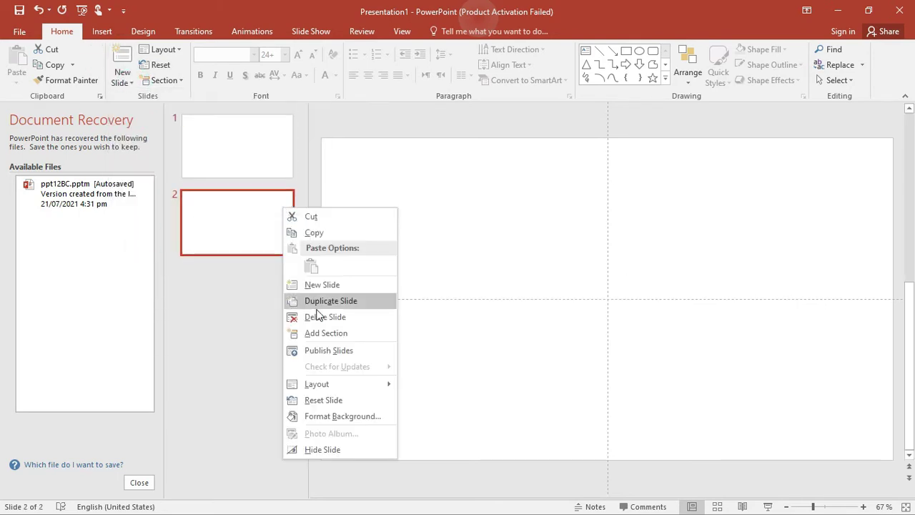
click(314, 322)
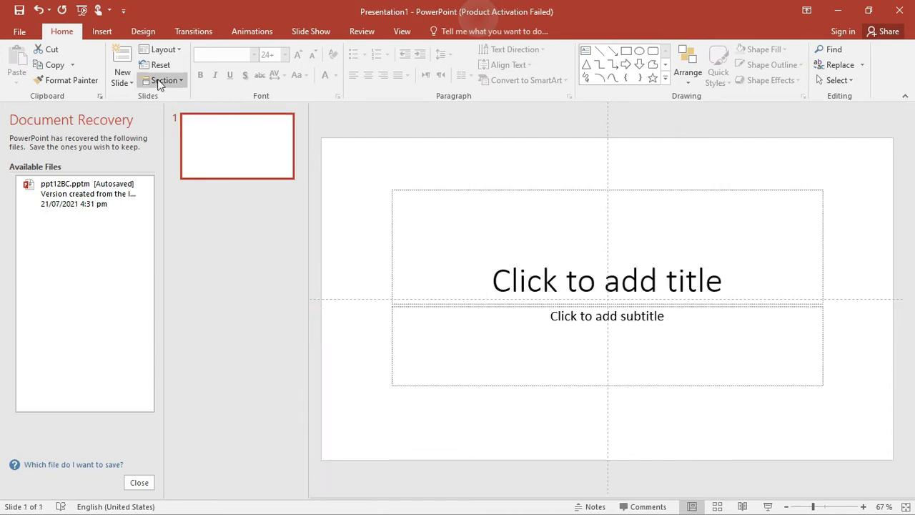
Step: Apply the Blank layout to slide 1, removing its title and subtitle placeholders
click(161, 50)
click(182, 207)
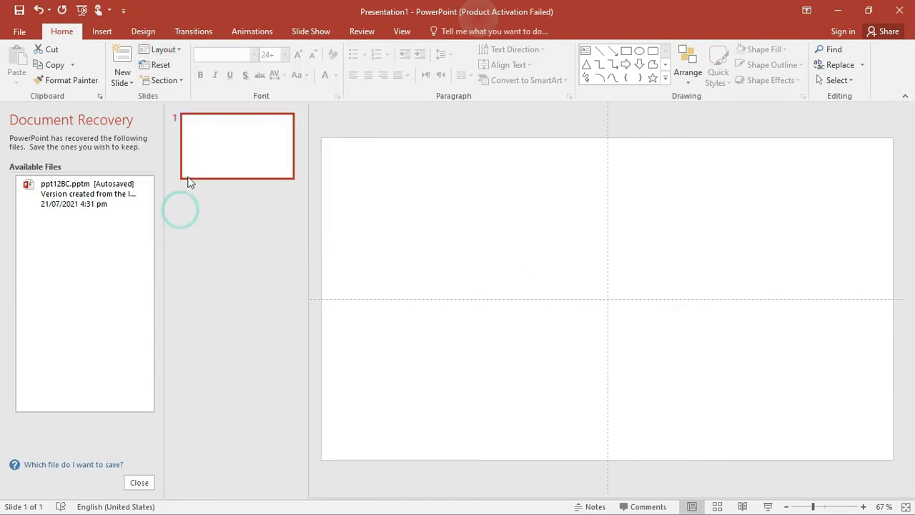
click(99, 32)
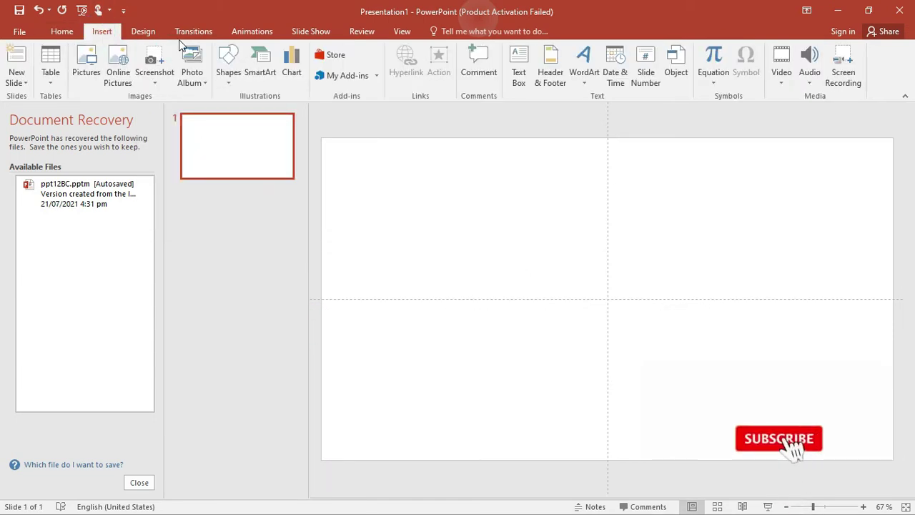
Step: Give the slide a solid navy background, custom RGB 0/32/96, then a darker navy
right_click(412, 195)
click(443, 306)
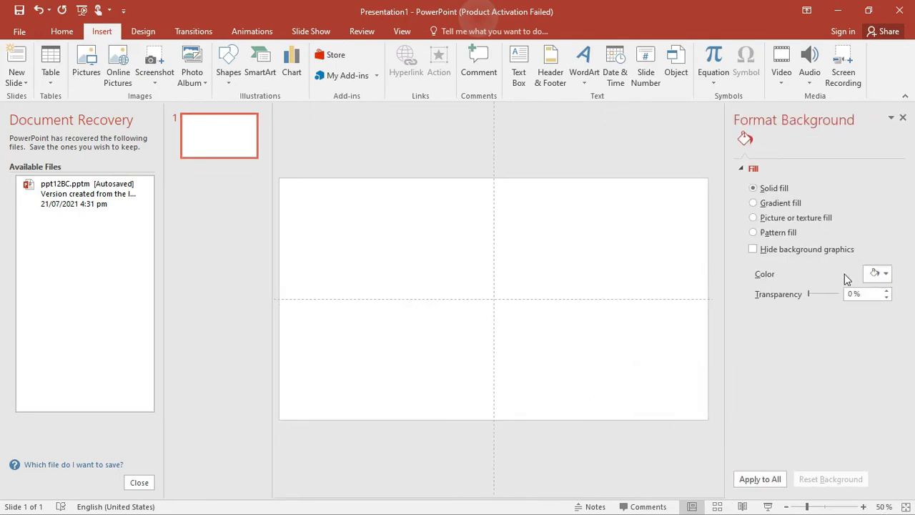
click(881, 274)
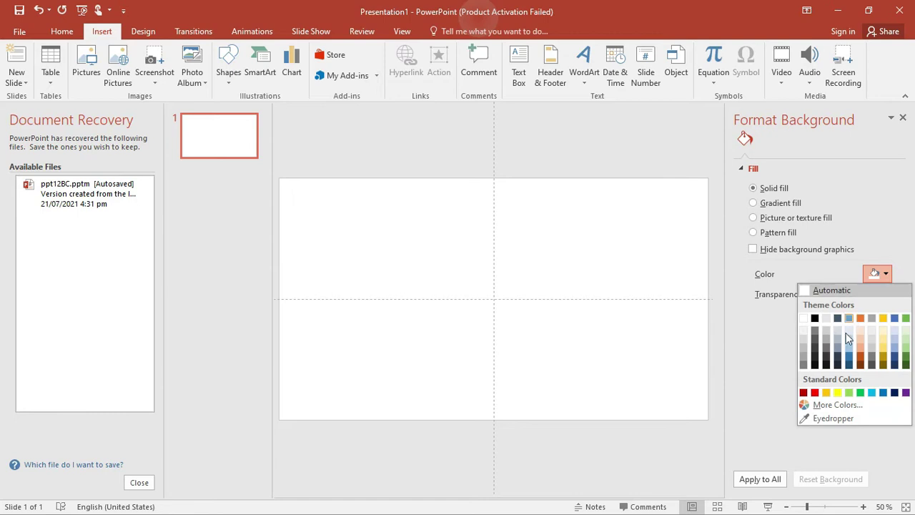
click(895, 393)
click(884, 278)
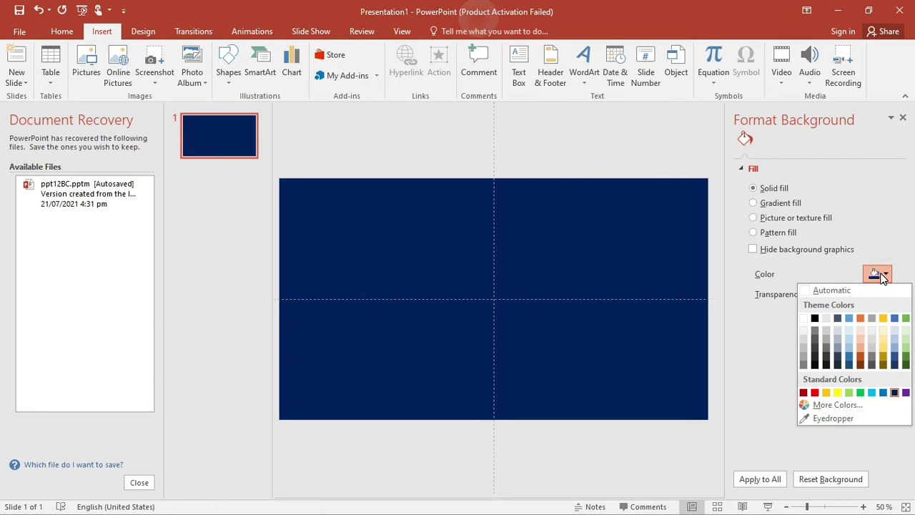
click(831, 405)
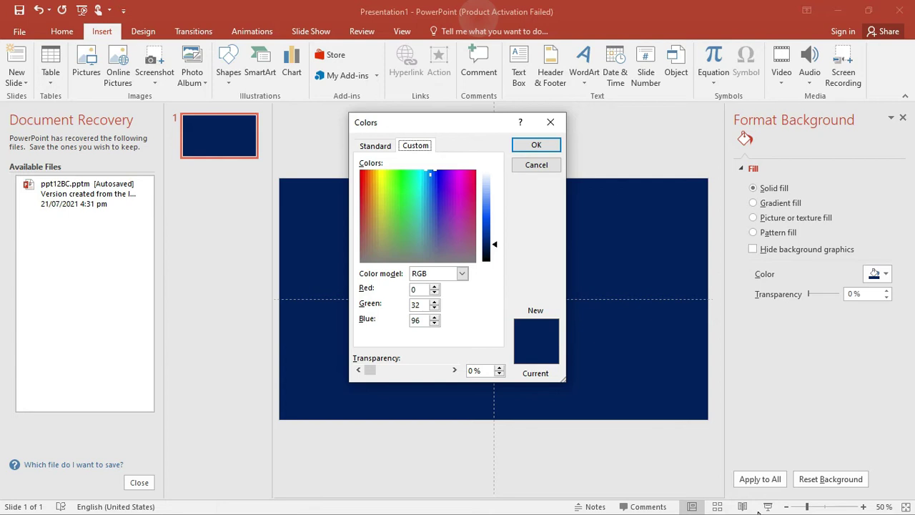
click(535, 146)
click(876, 273)
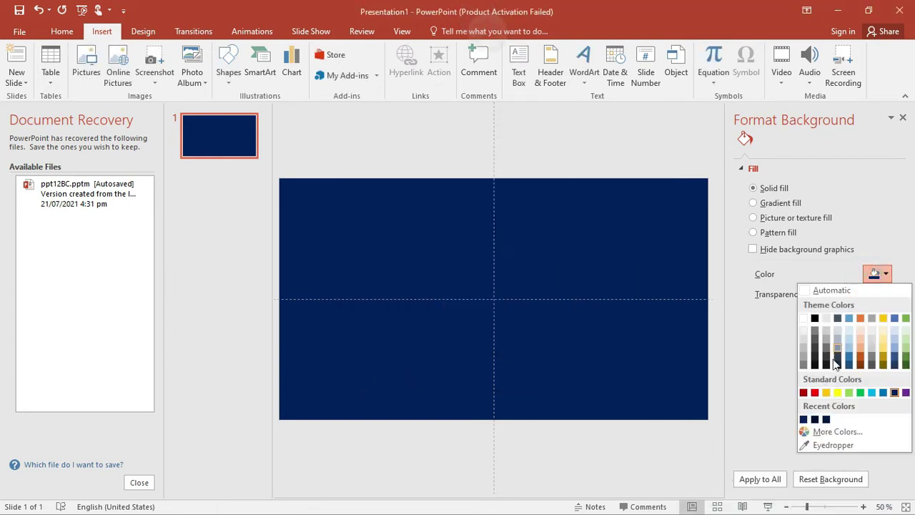
click(826, 419)
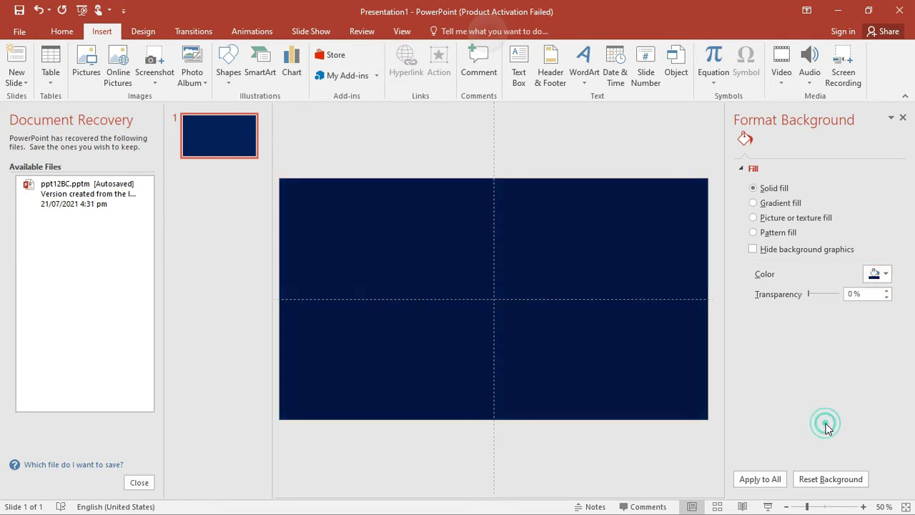
click(632, 337)
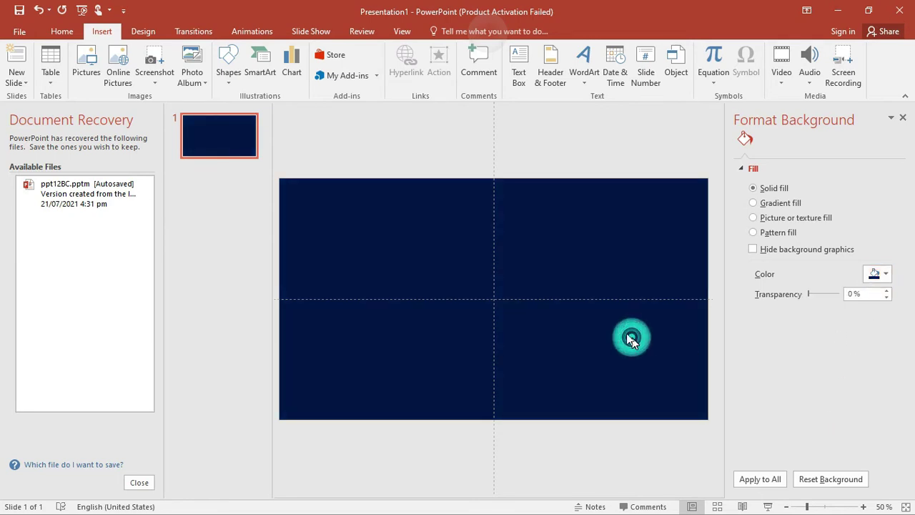
Step: Draw a text box across the upper middle of the slide for the OFFICE SCHOOL title
click(226, 63)
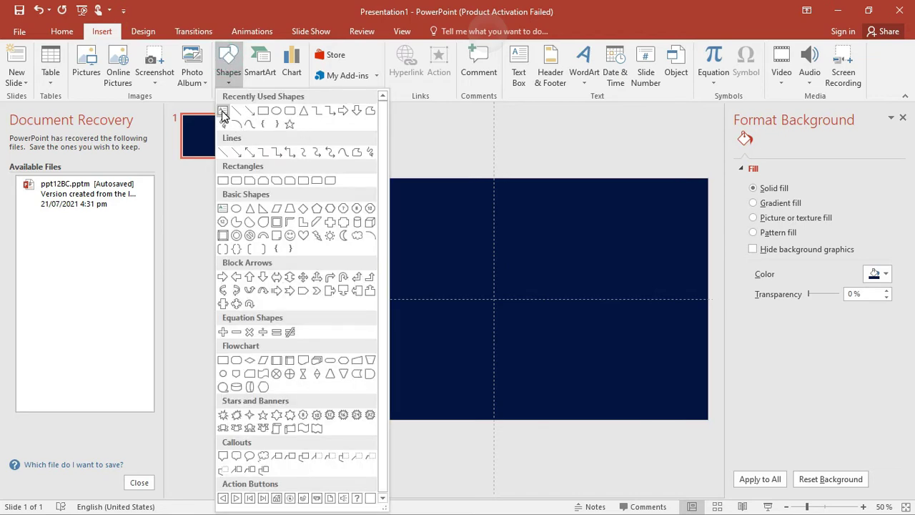
click(223, 120)
click(360, 253)
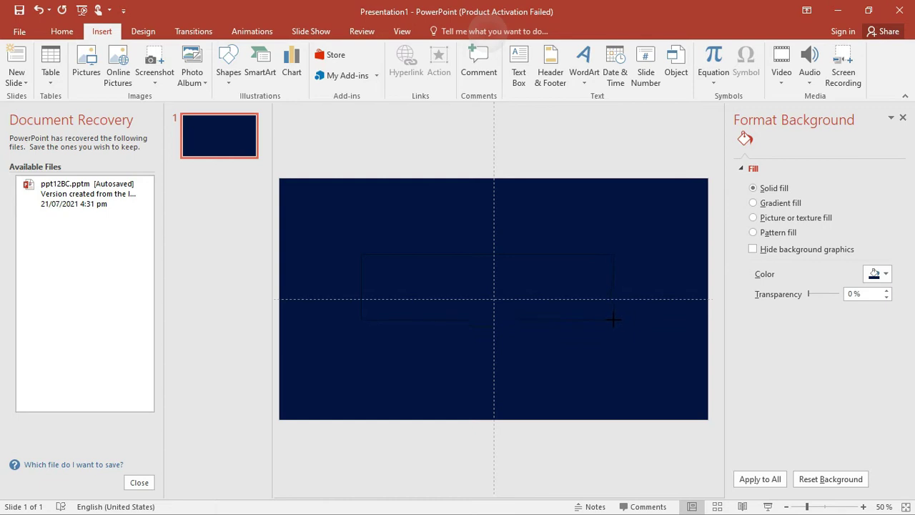
drag(613, 319, 613, 320)
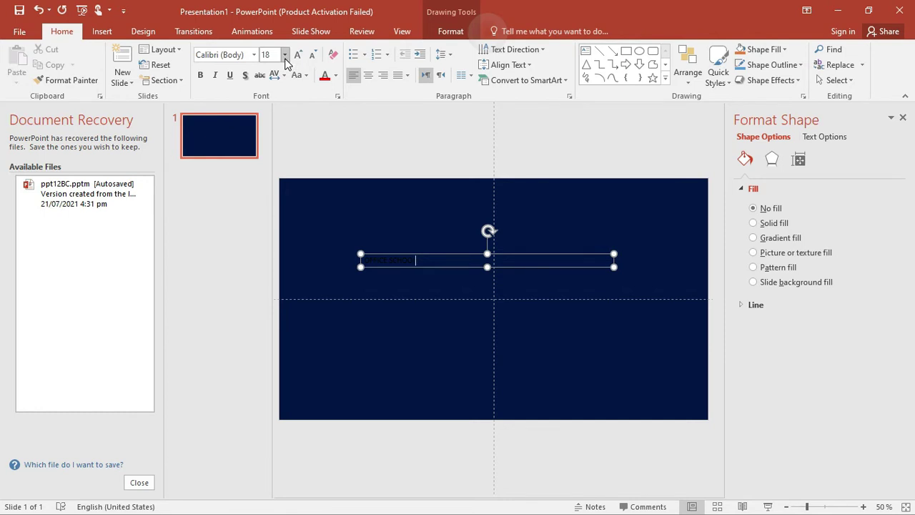
Step: Format the OFFICE SCHOOL text as centred 88-point Arial Black
key(alt+F10)
triple_click(339, 274)
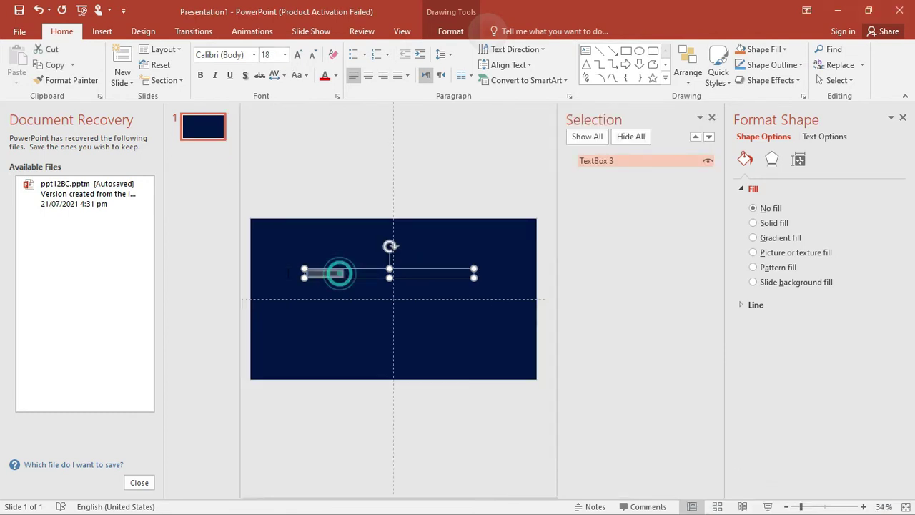
click(254, 55)
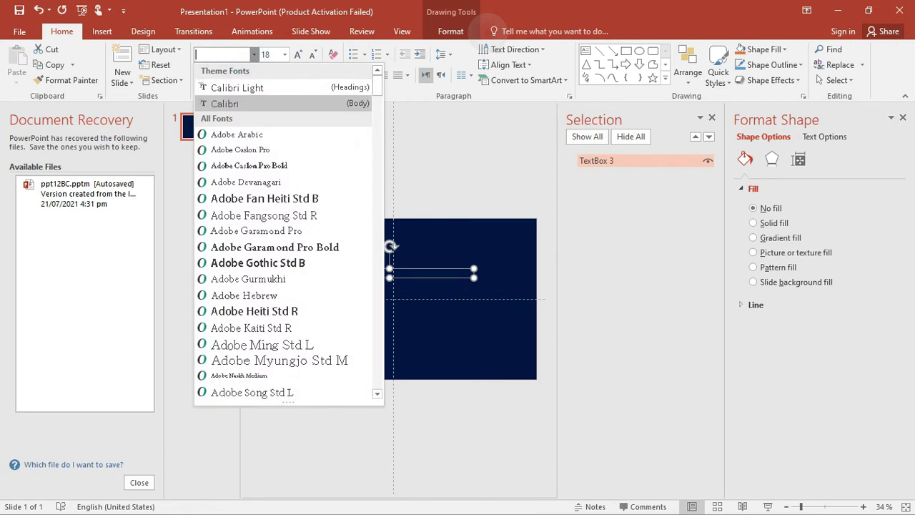
text(Arial )
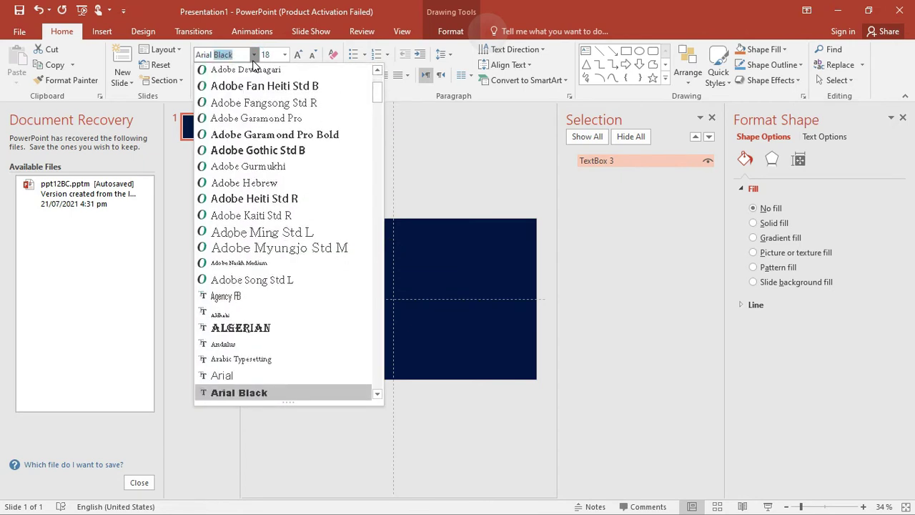
text(Bl)
key(Return)
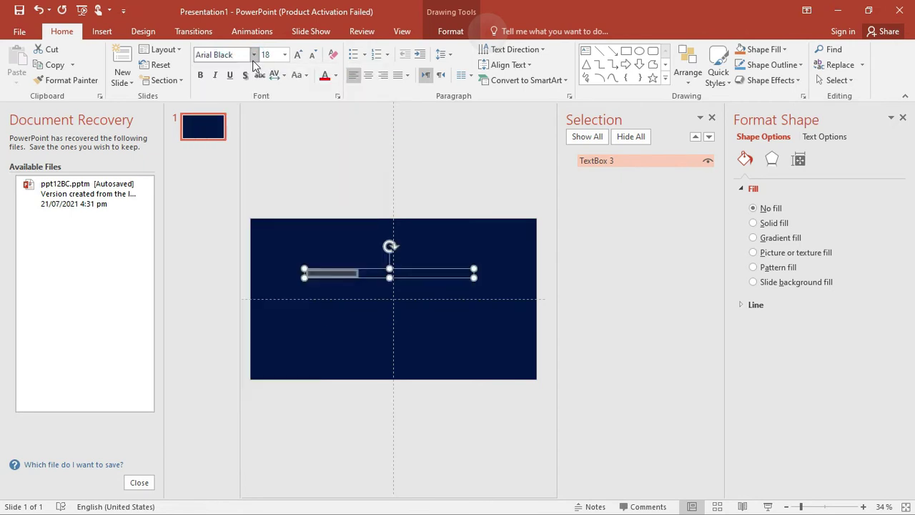
click(277, 55)
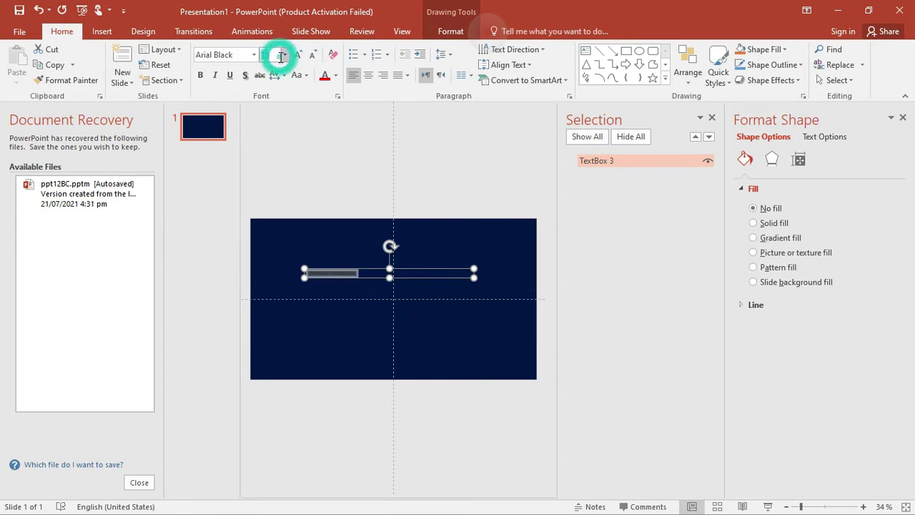
key(BackSpace)
key(Return)
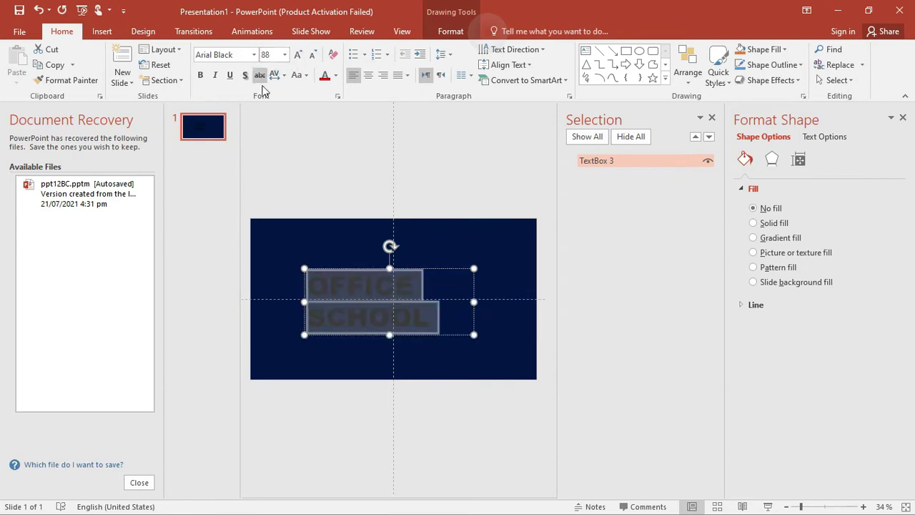
click(368, 75)
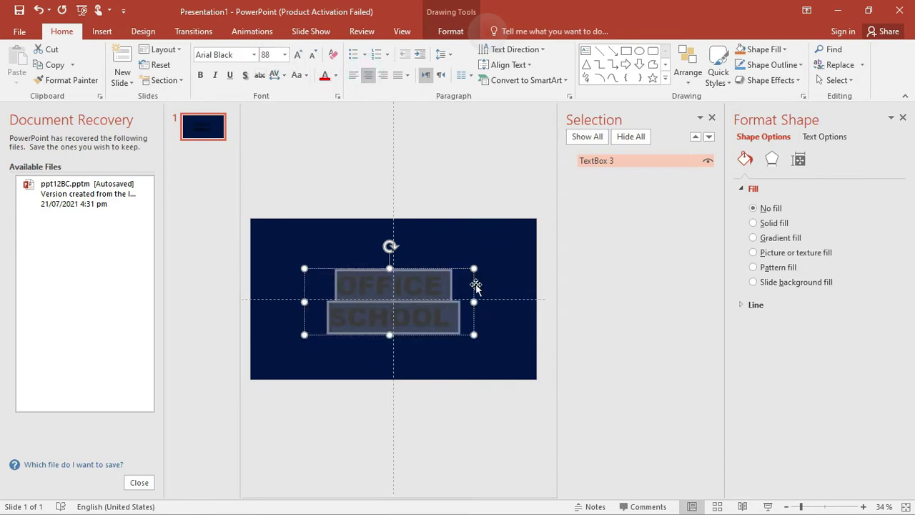
Step: Widen the box so OFFICE SCHOOL fits one line, move it upper left, and italicize it
drag(474, 302, 571, 302)
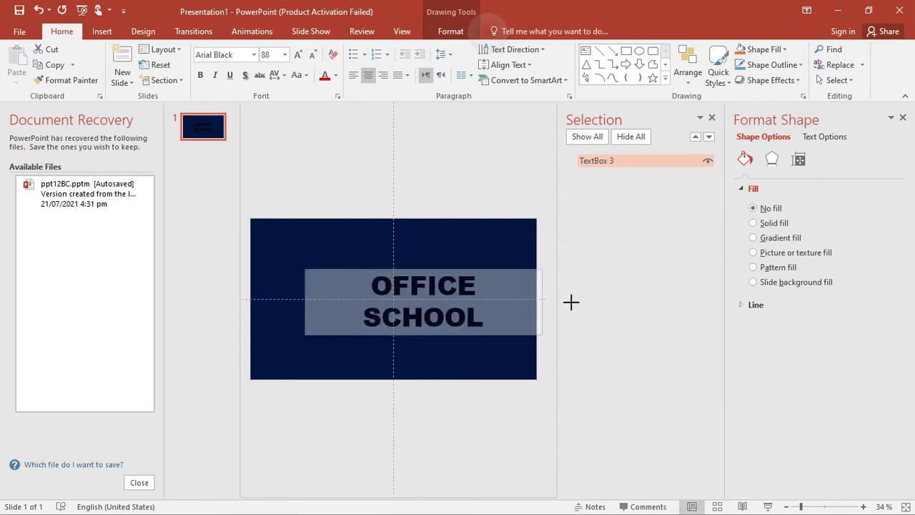
drag(571, 302, 553, 298)
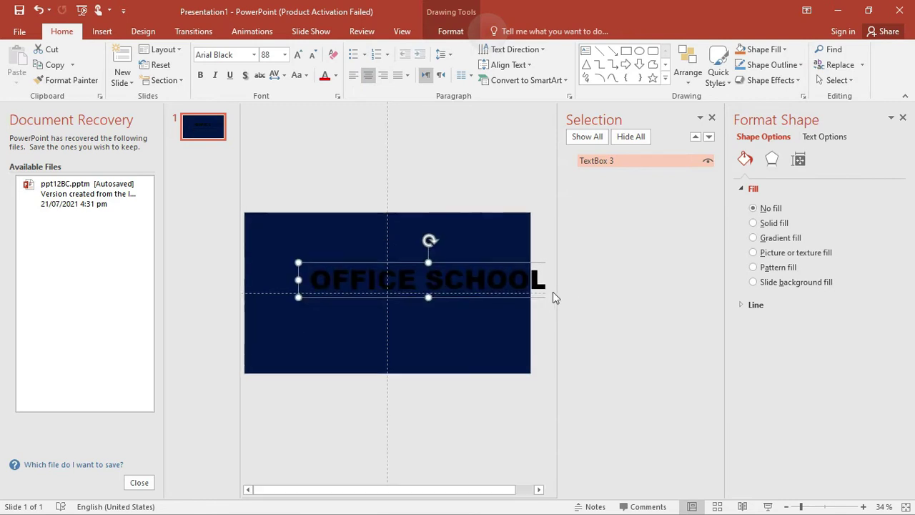
drag(528, 261, 502, 253)
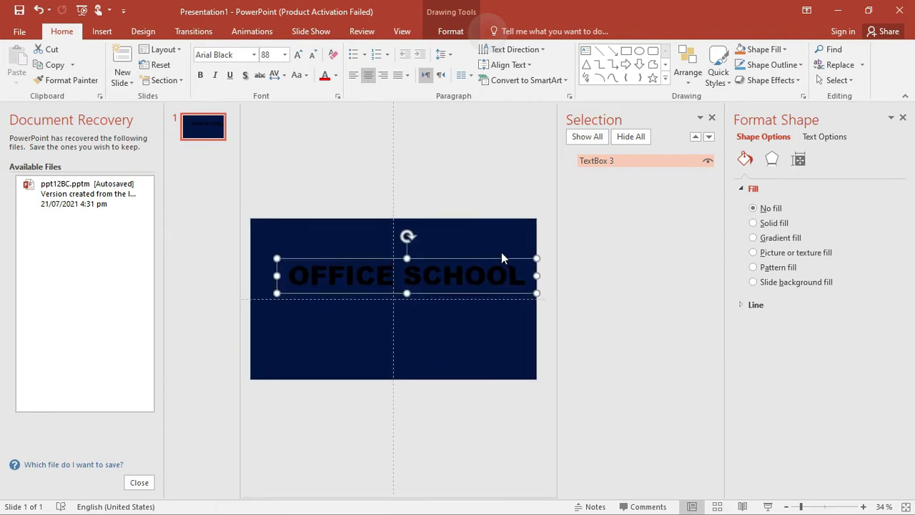
key(alt+F10)
click(215, 75)
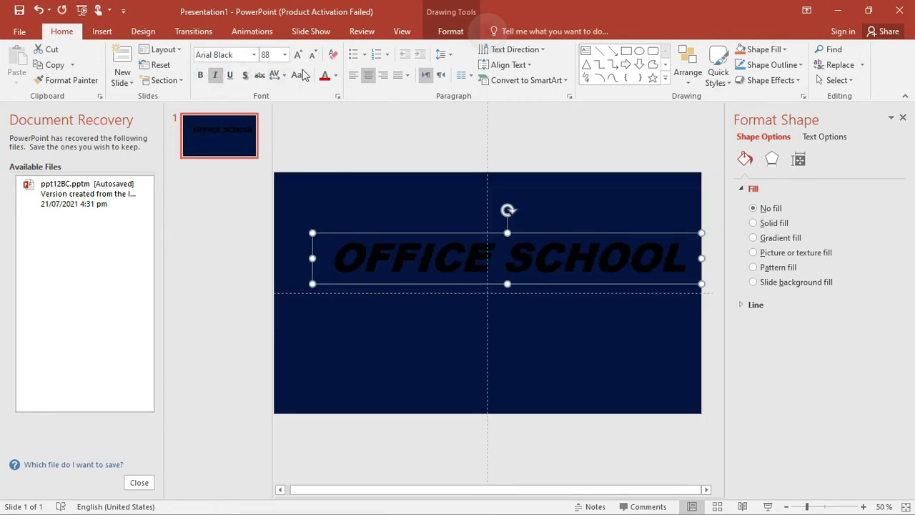
Step: Colour the title a lighter gold and duplicate it just below the original
click(336, 76)
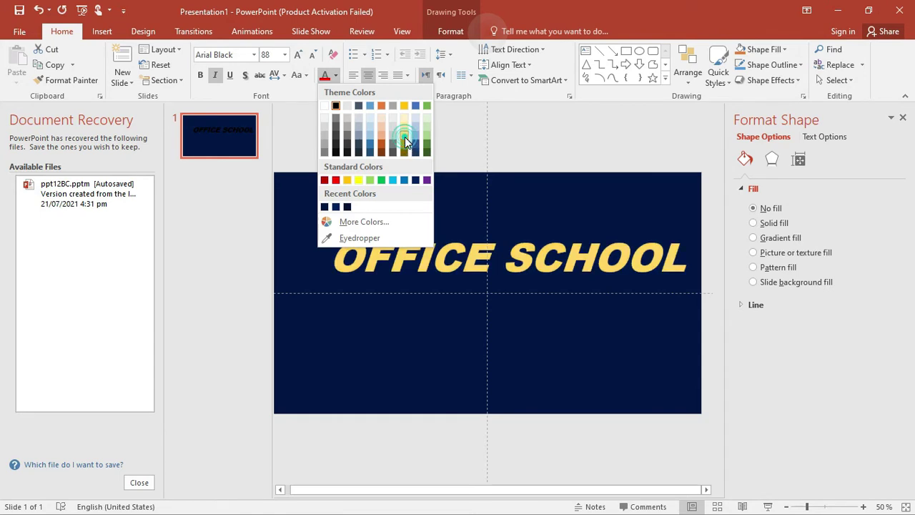
click(405, 130)
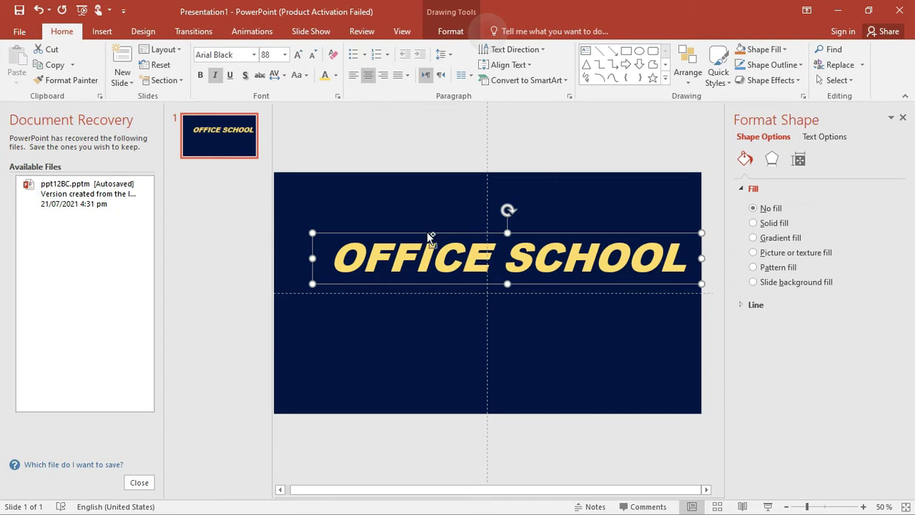
ctrl+drag(427, 232, 427, 278)
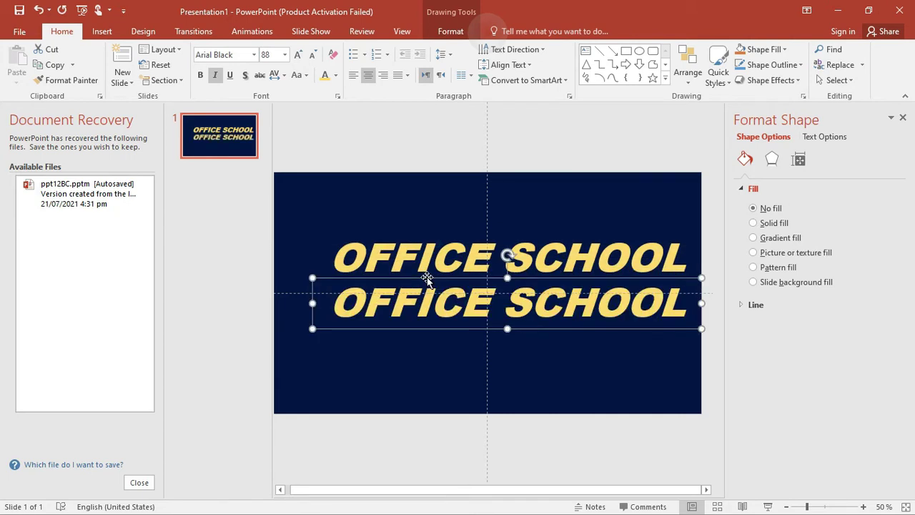
Step: Set the lower copy's font colour to a custom light pink
key(alt+F10)
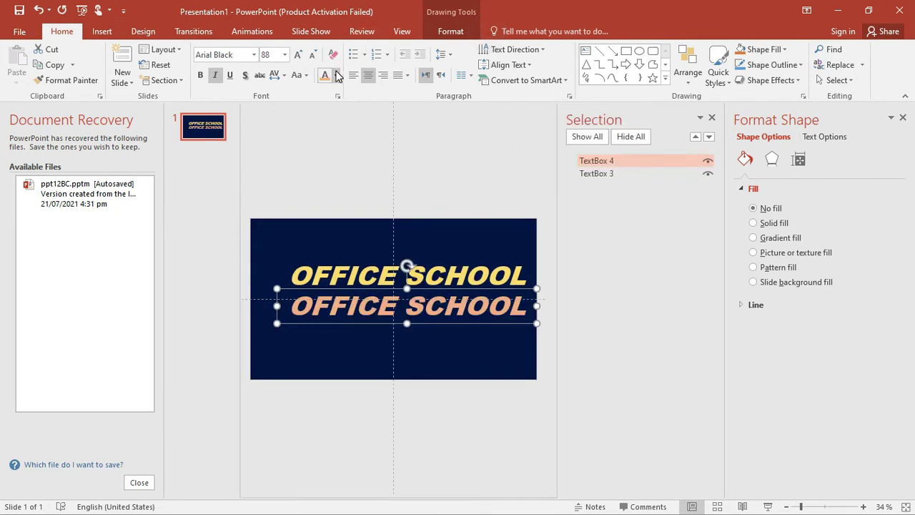
click(337, 75)
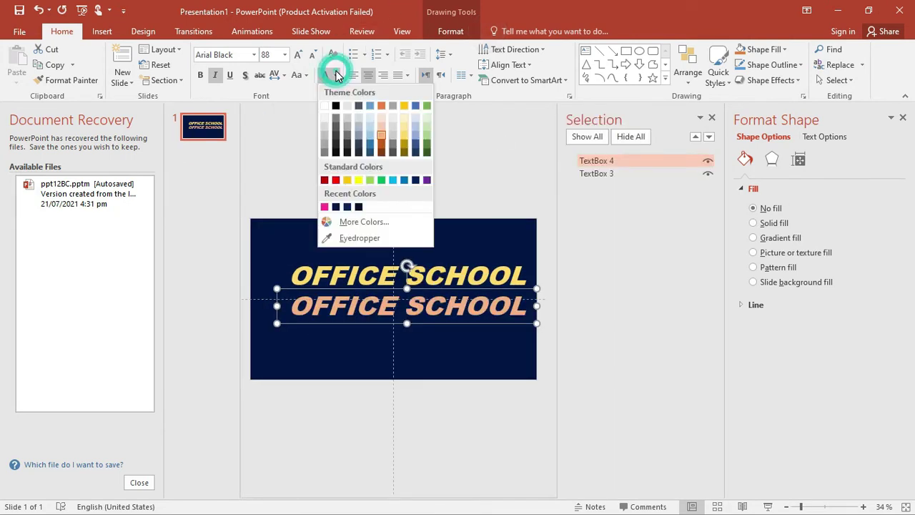
click(326, 206)
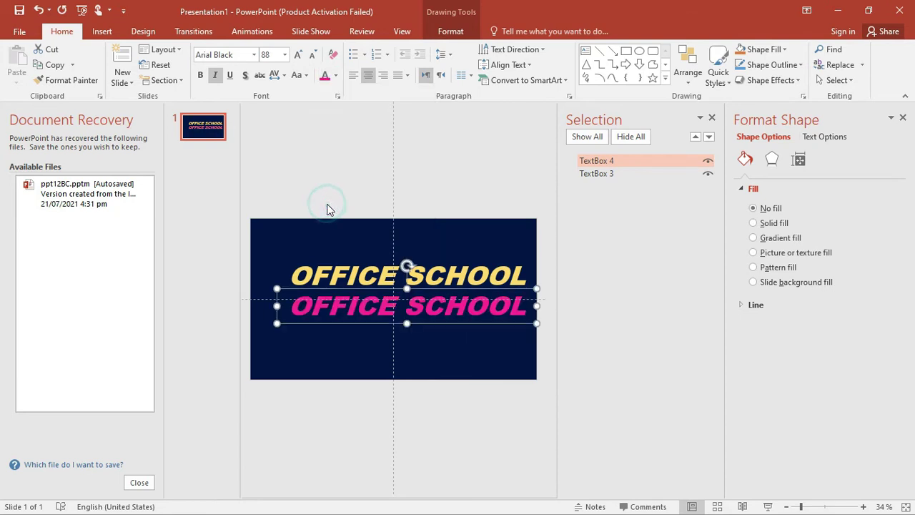
click(336, 76)
click(378, 226)
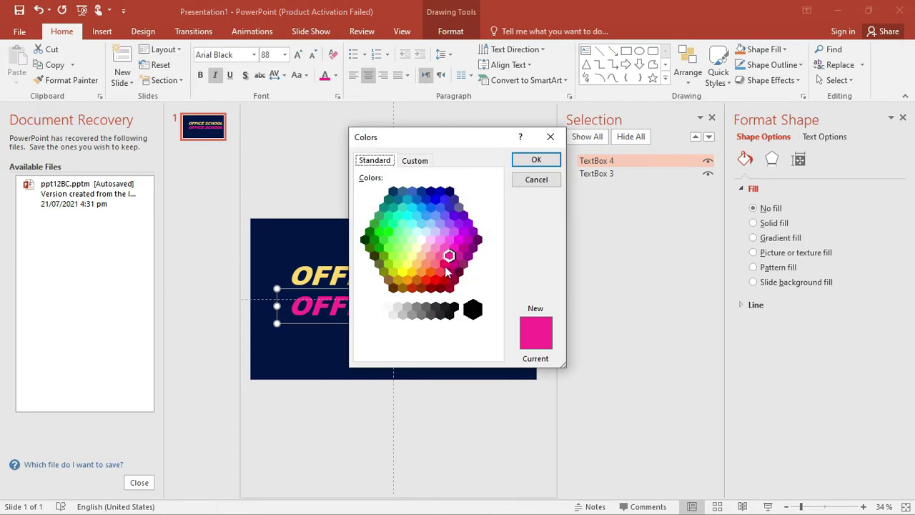
click(445, 263)
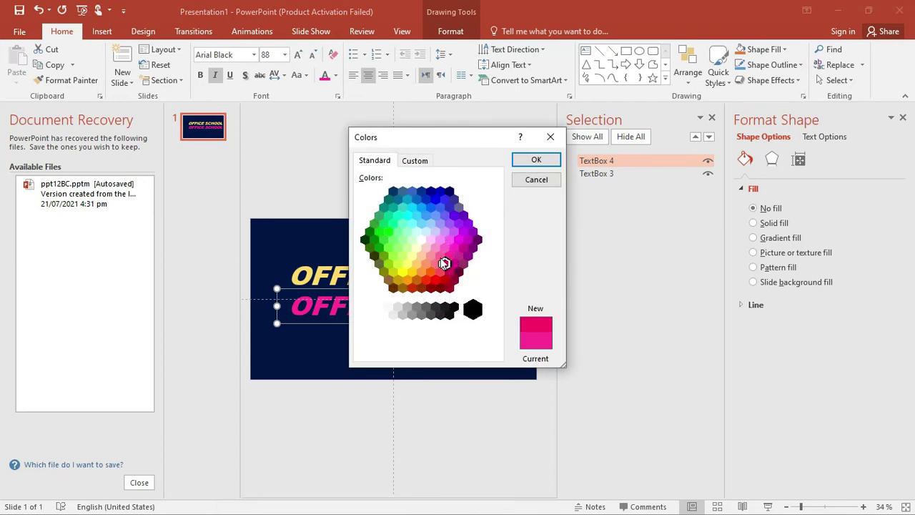
click(440, 256)
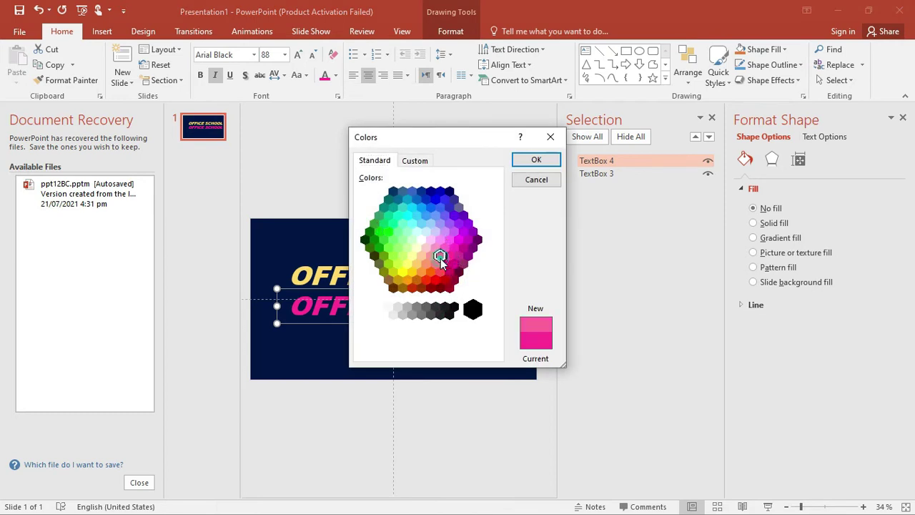
click(542, 160)
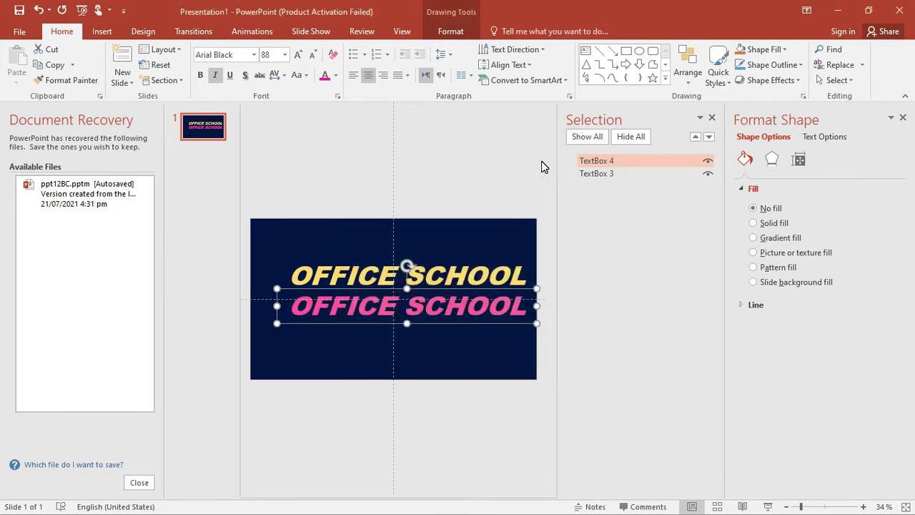
click(711, 117)
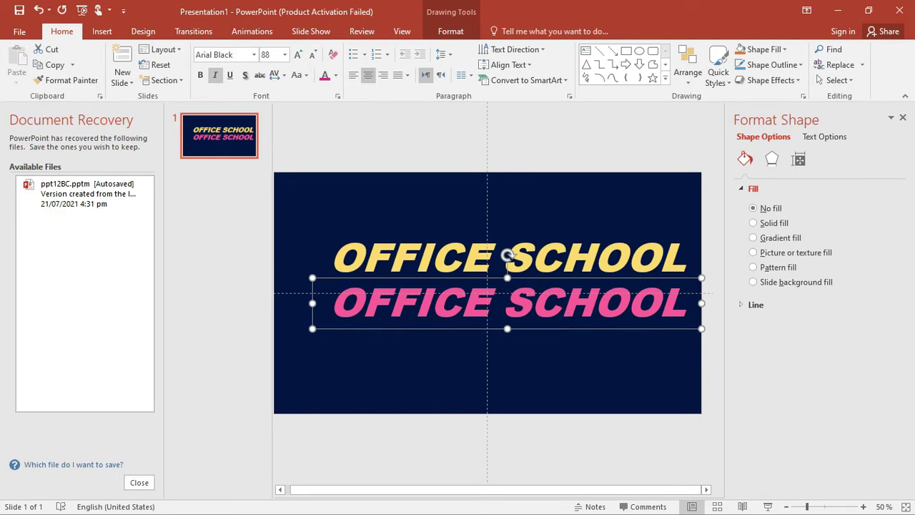
Step: Duplicate the pink line below it and make the third copy light blue
drag(513, 278, 513, 324)
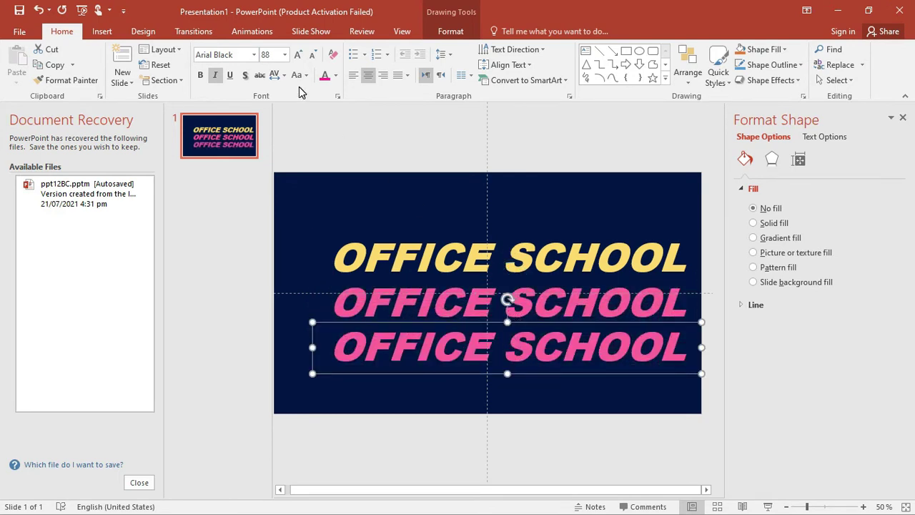
click(335, 77)
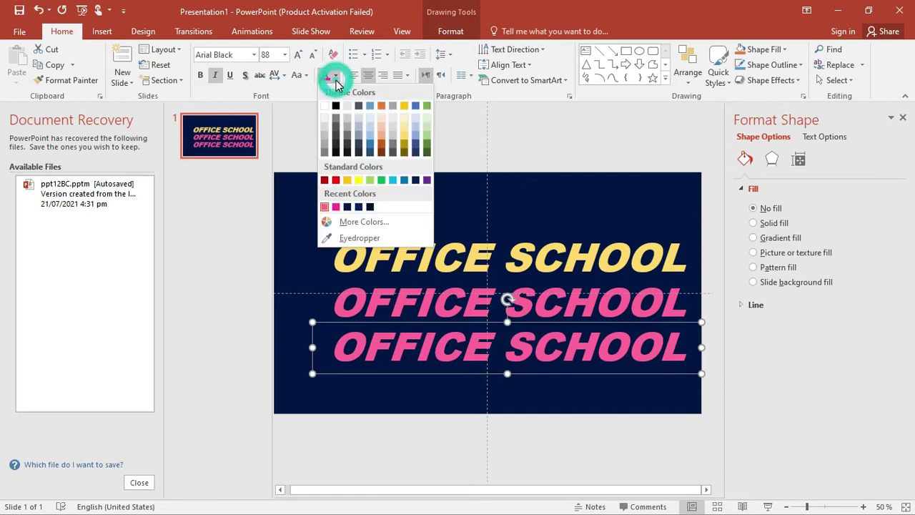
click(393, 179)
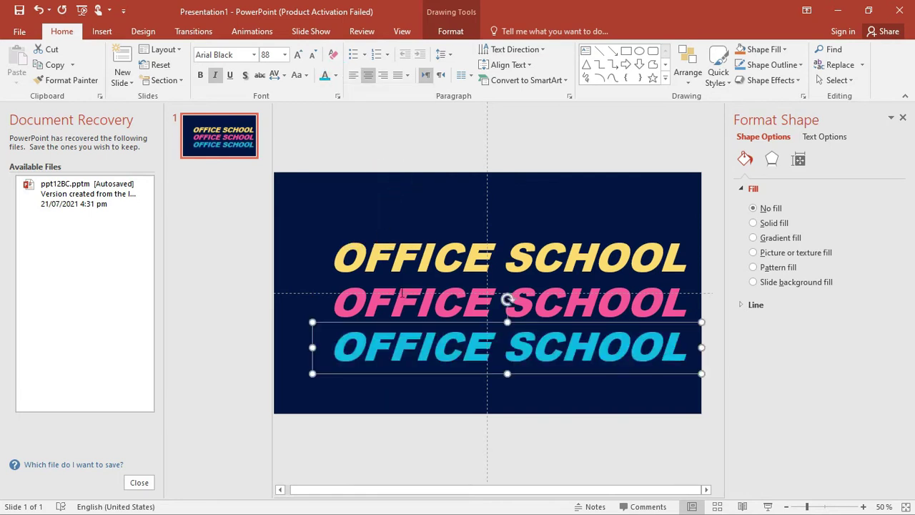
Step: Move the pink copy up over the gold title, offsetting it slightly left and down
drag(399, 301, 398, 238)
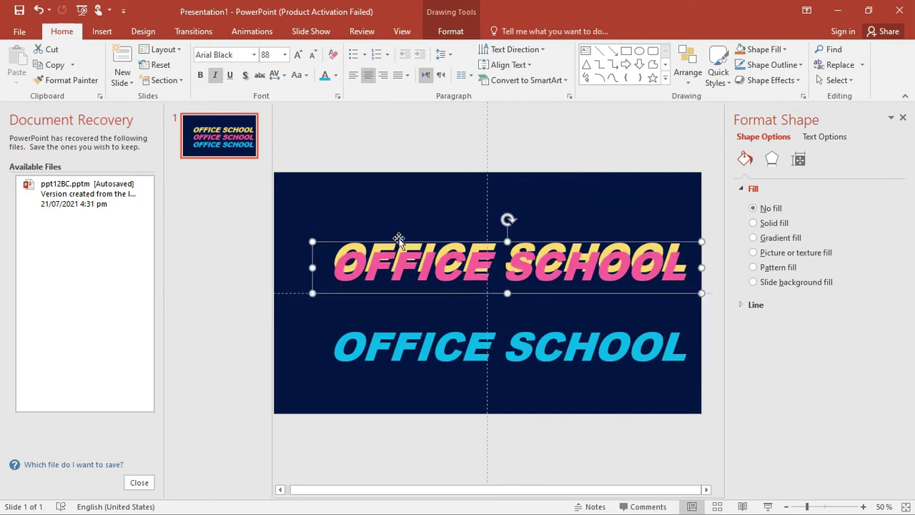
key(Up)
key(Up)
key(Up)
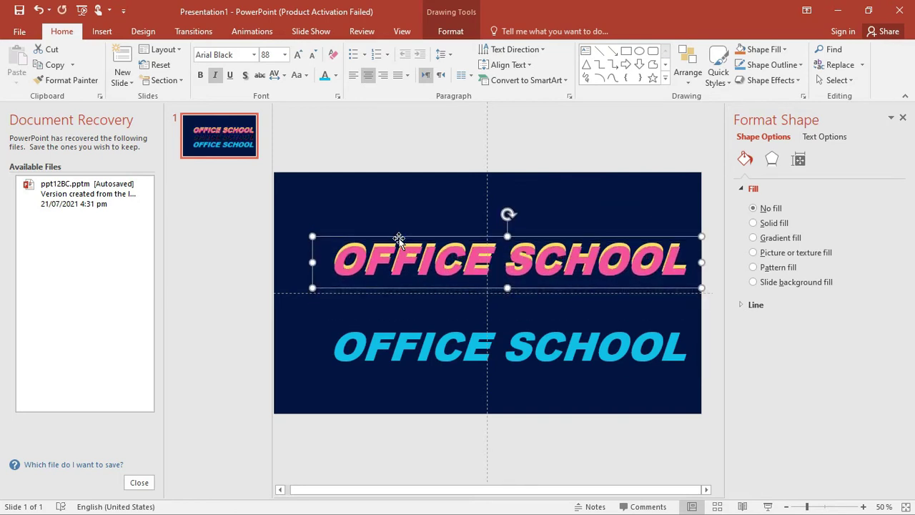
key(ctrl+Left)
key(ctrl+Down)
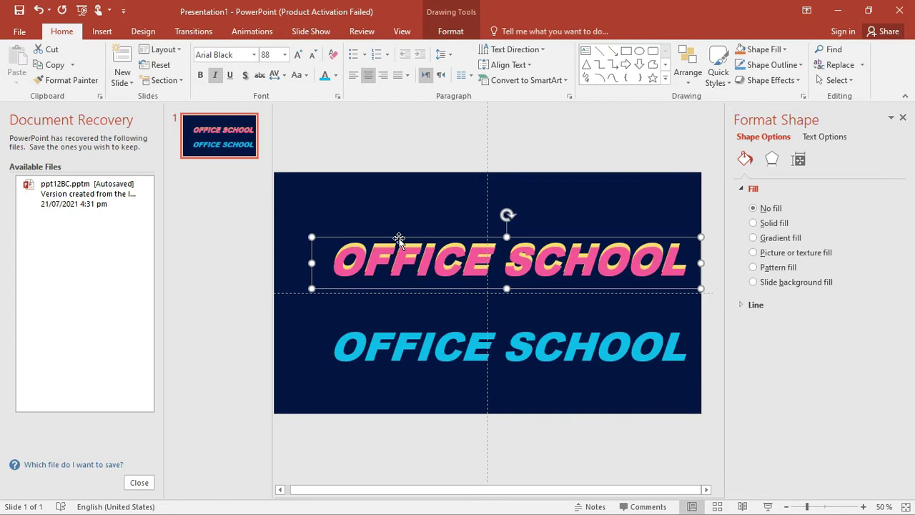
Step: Fine-tune the pink copy's offset over the gold title with small nudges
key(ctrl+Left)
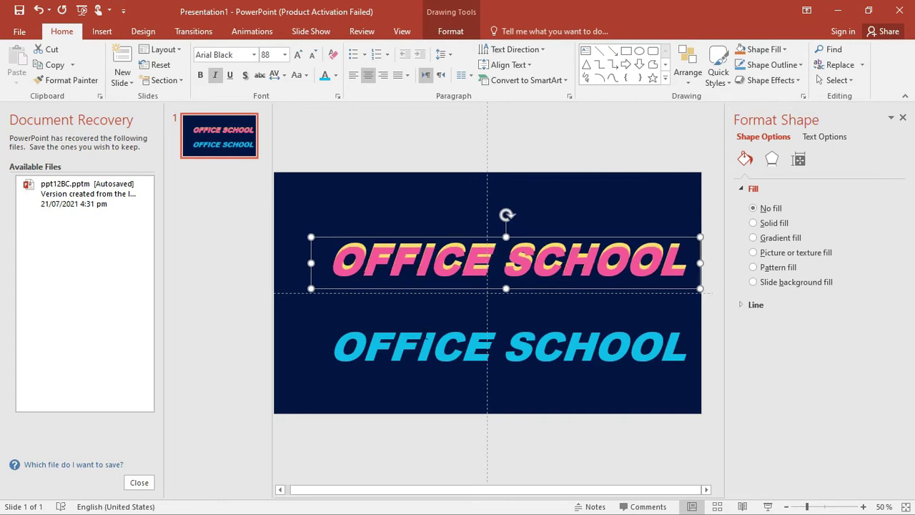
key(ctrl+Up)
key(ctrl+Up)
key(ctrl+Left)
key(ctrl+Down)
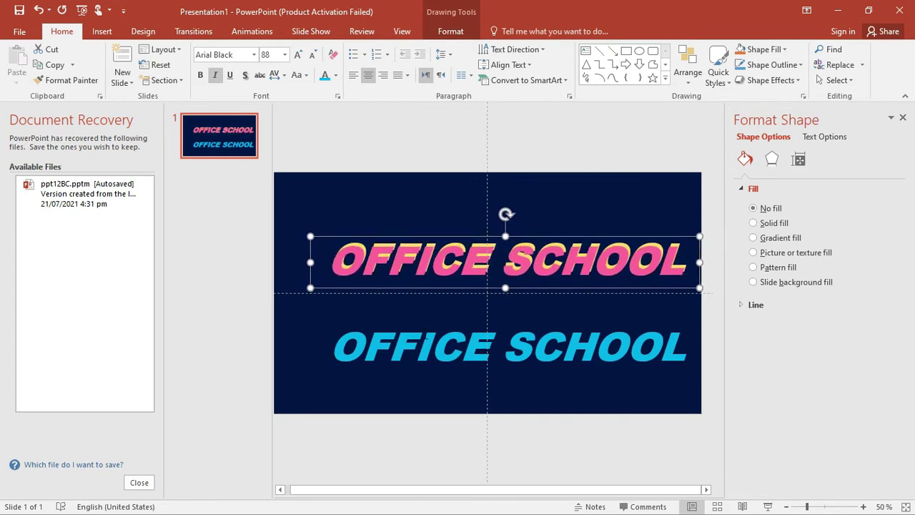
key(ctrl+Right)
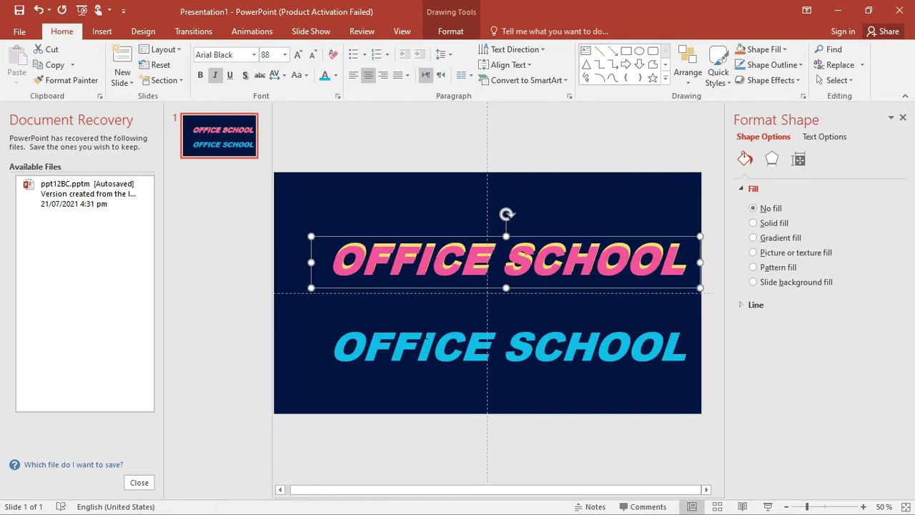
key(ctrl+Up)
Step: Move the light-blue copy up over the pink layer, undoing the last small move
click(425, 354)
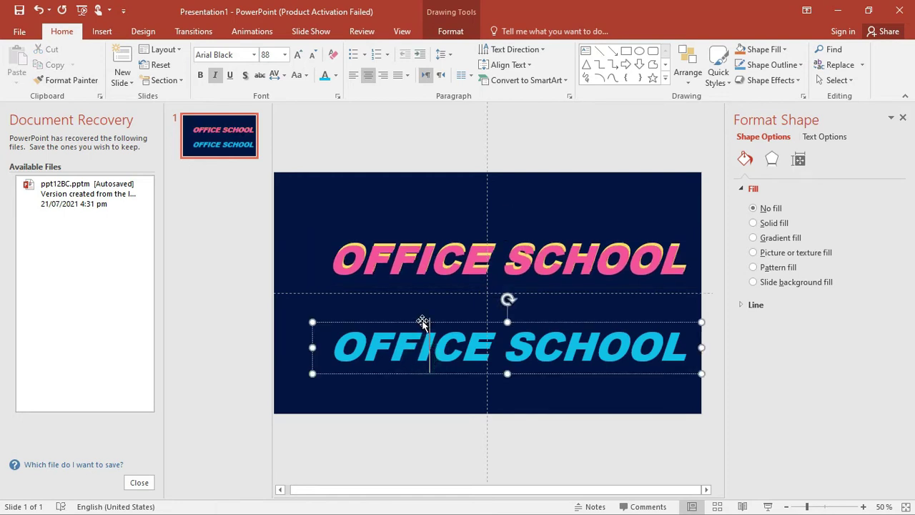
mouse_move(422, 321)
mouse_down()
mouse_move(425, 255)
mouse_move(422, 240)
mouse_move(409, 240)
mouse_move(414, 236)
mouse_up()
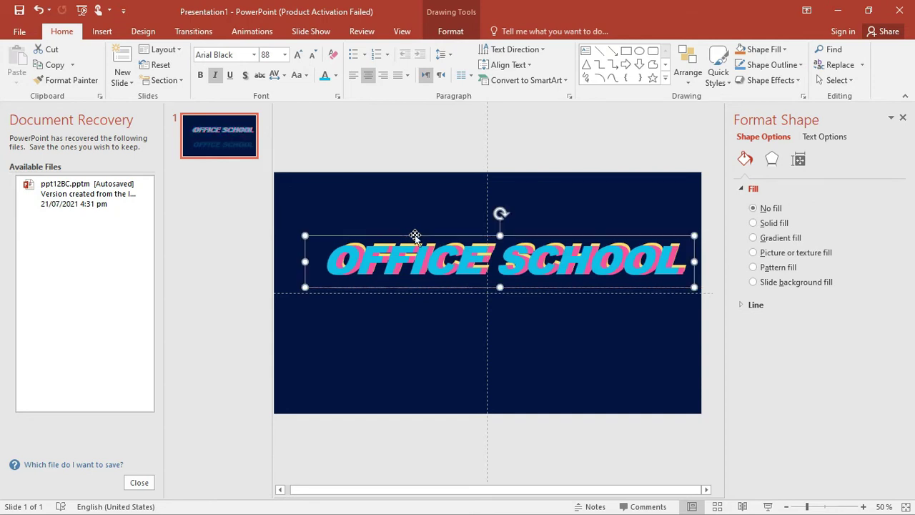
key(ctrl+z)
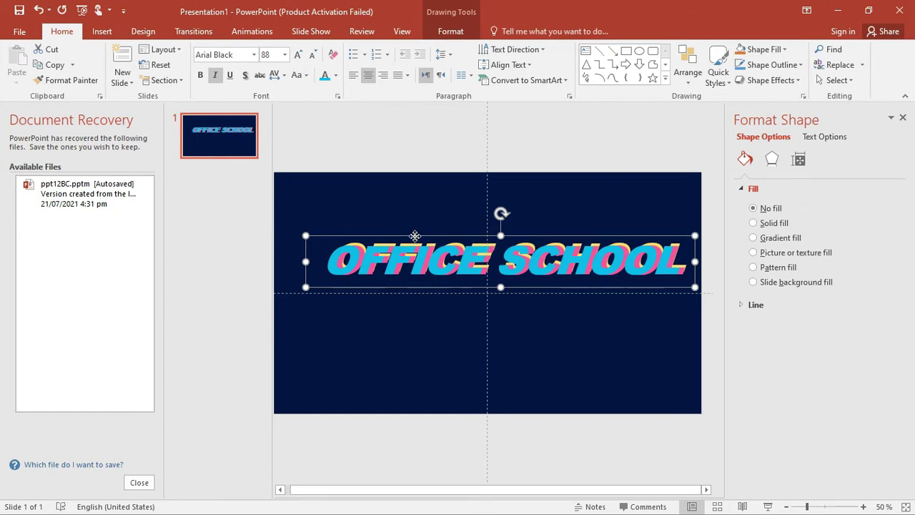
Step: Move the blue copy back below and reposition the pink layer slightly higher over the gold
drag(415, 236, 412, 312)
click(414, 252)
drag(418, 236, 414, 242)
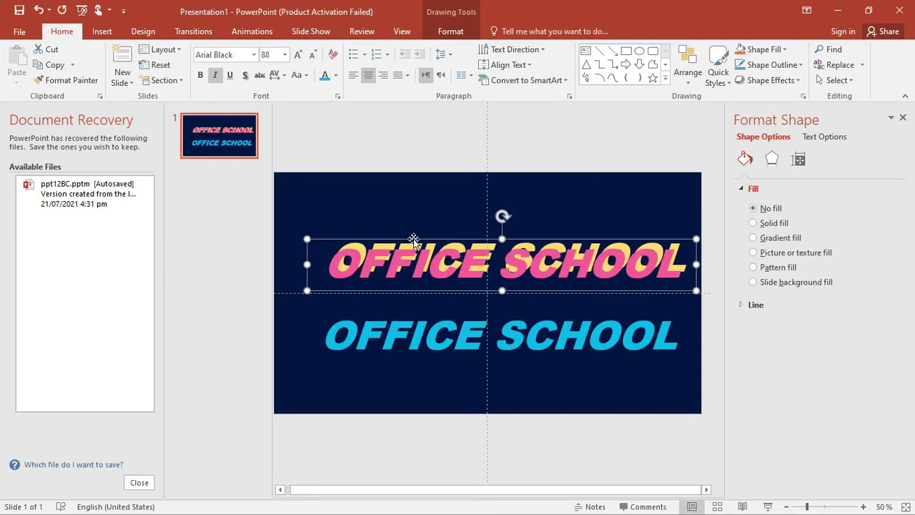
key(ctrl+Up)
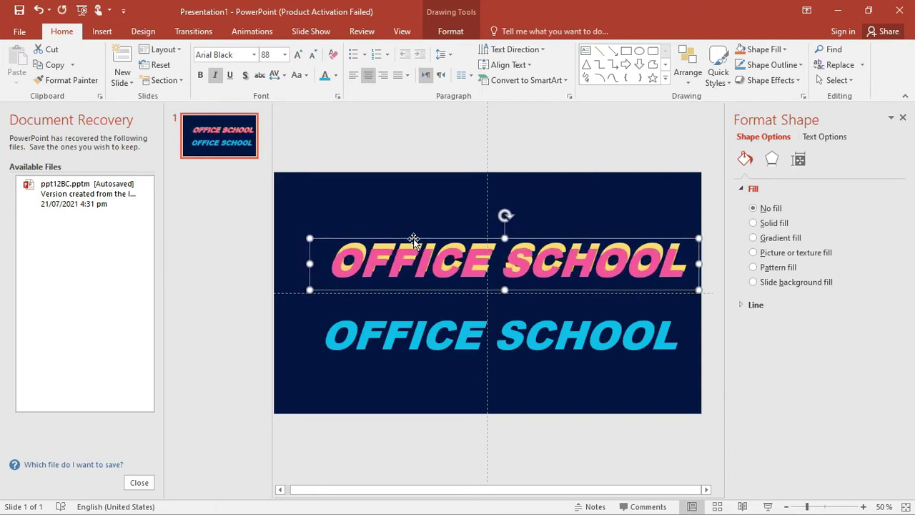
key(ctrl+Up)
key(ctrl+Up)
key(ctrl+Up)
key(ctrl+Up)
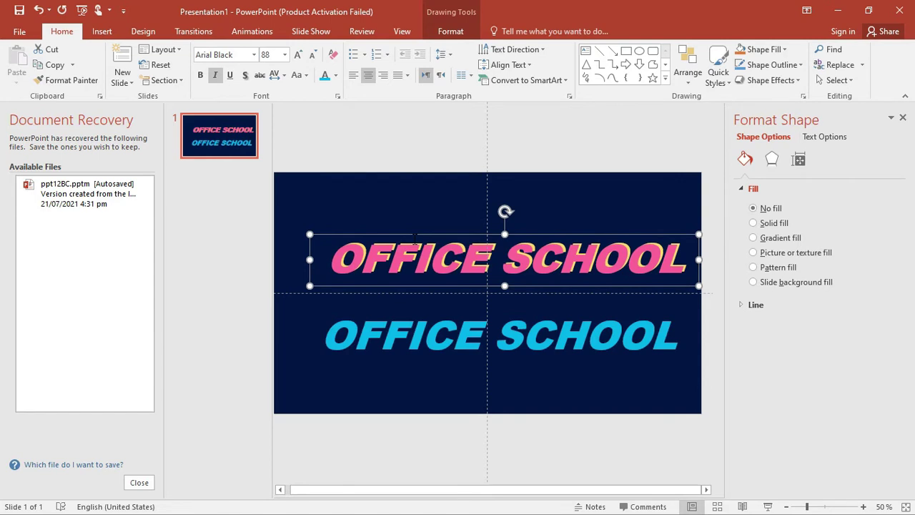
key(ctrl+Up)
Step: Bring the blue copy up over the pink layer and shift it one step right
click(403, 309)
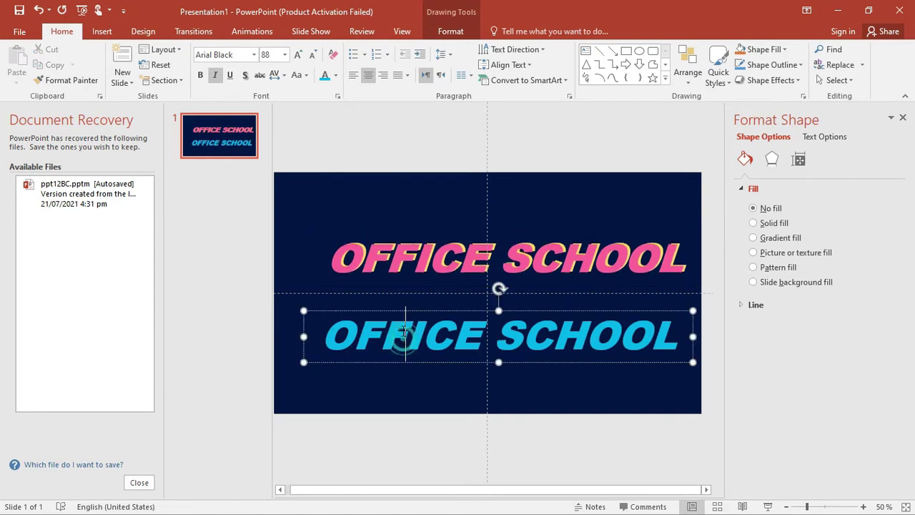
click(398, 311)
key(Up)
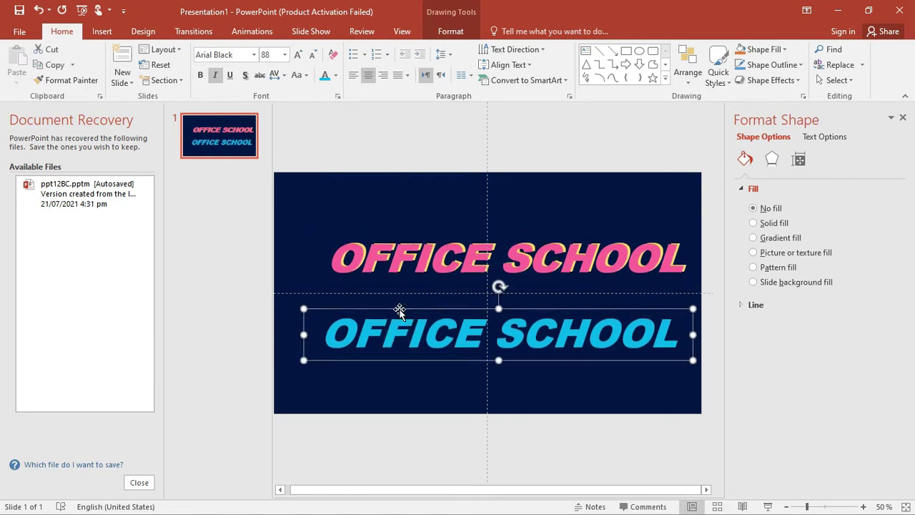
key(Up)
key(Up)
key(Up)
key(Up)
key(Up)
key(Up)
key(Up)
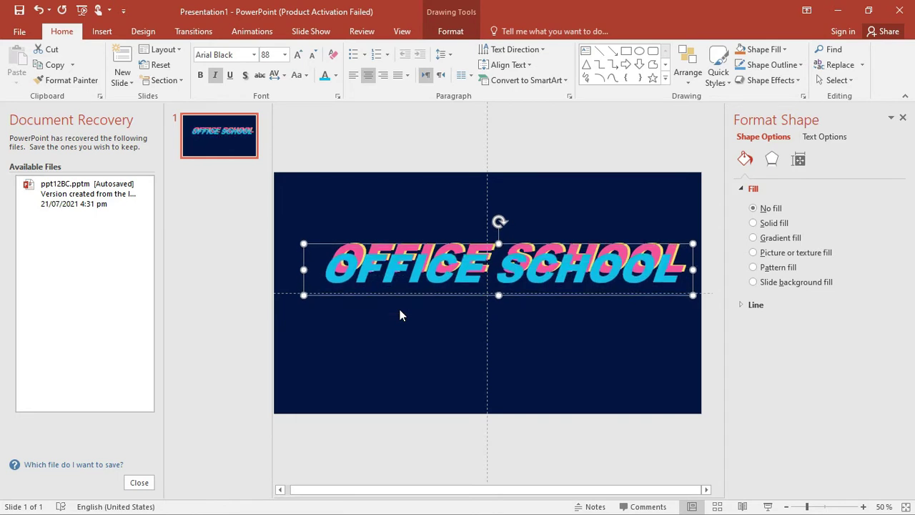
key(Up)
key(Up)
key(Up)
key(Up)
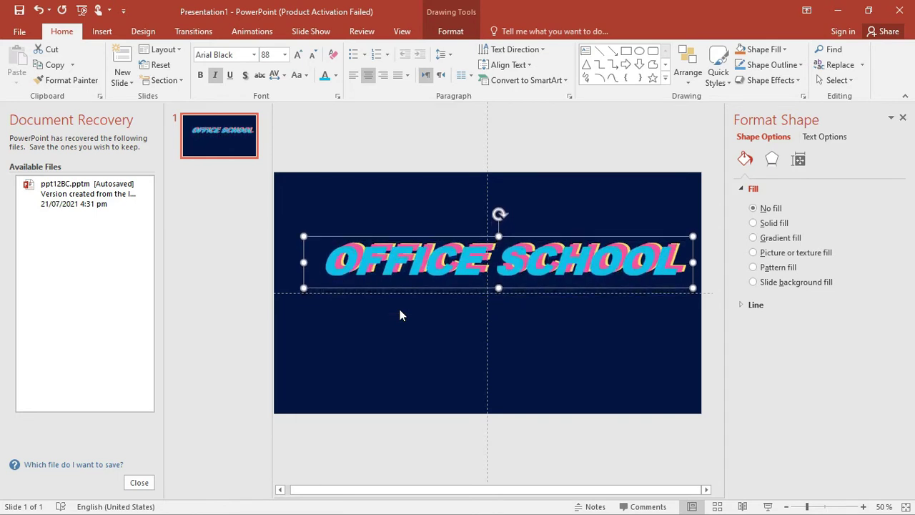
key(Up)
key(Up)
key(Up)
key(Up)
key(Right)
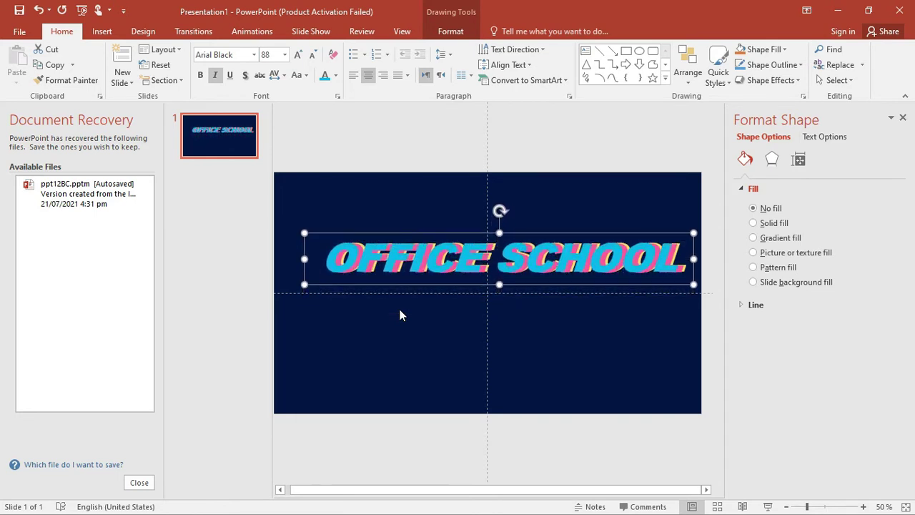
key(Right)
key(Right)
key(Right)
key(Right)
key(Right)
key(Right)
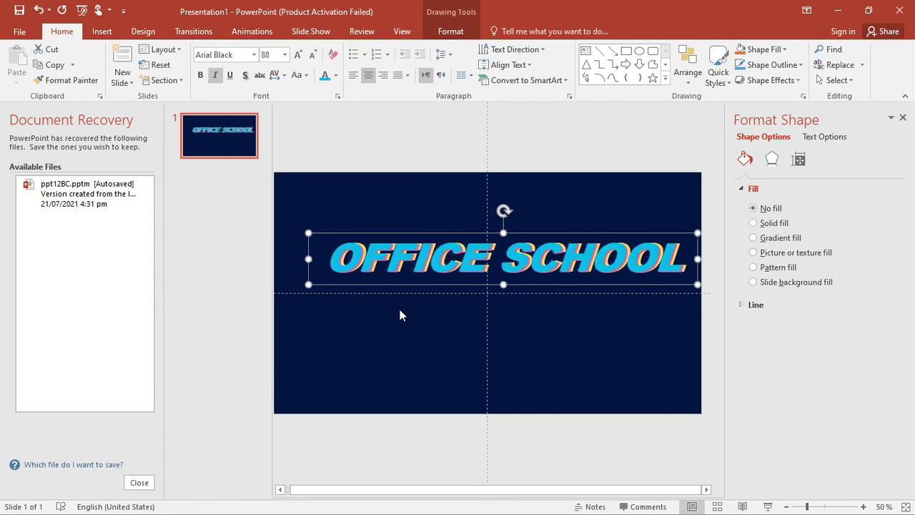
key(Left)
key(Left)
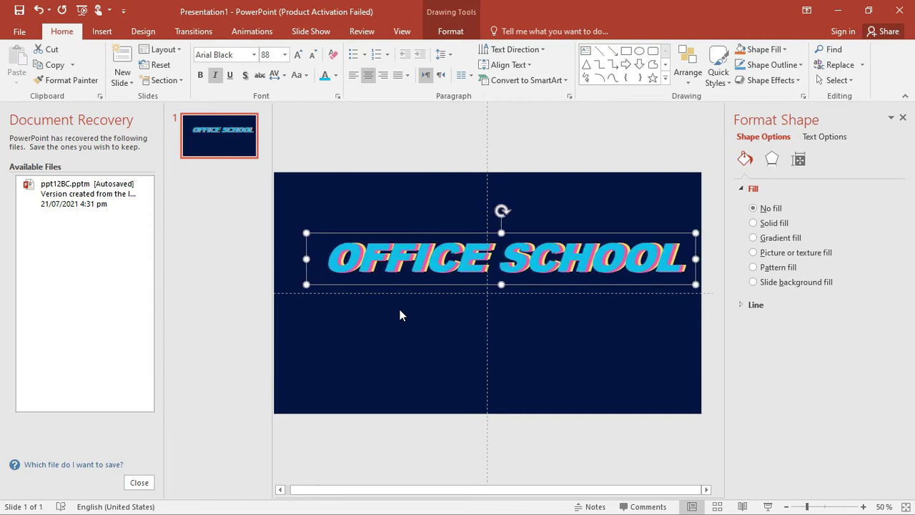
key(Left)
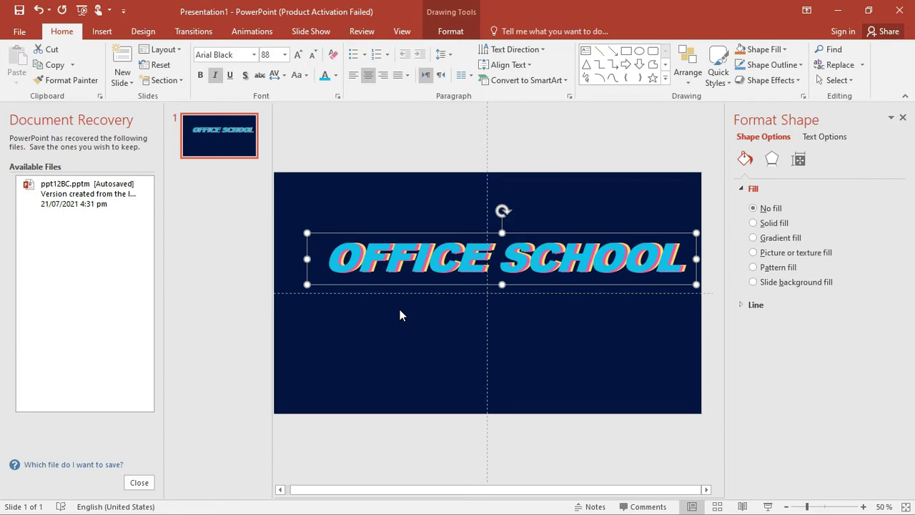
key(ctrl+Right)
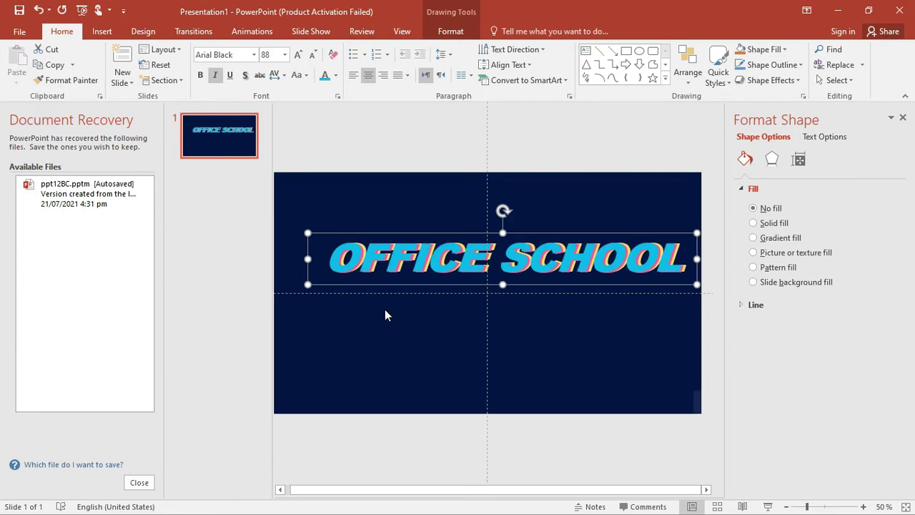
Step: Draw a long rounded-rectangle bar below the title and round its ends into a pill
click(363, 448)
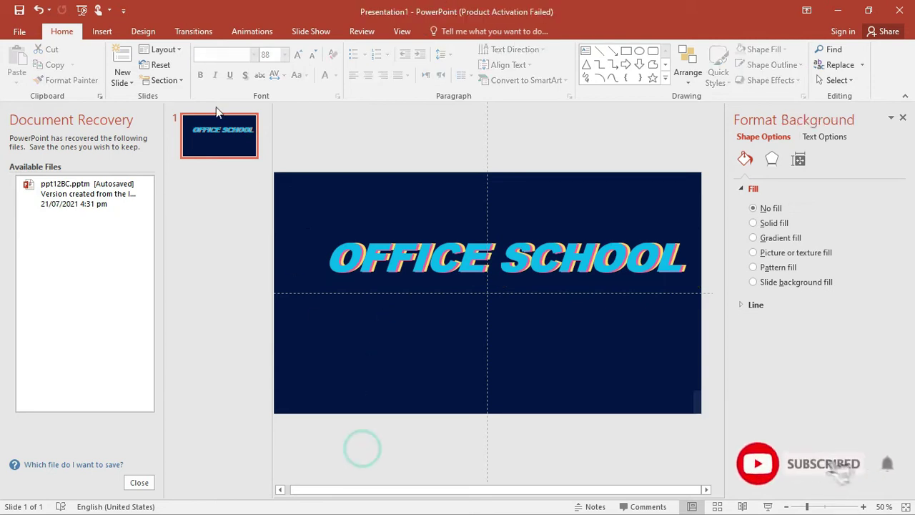
click(102, 31)
click(229, 72)
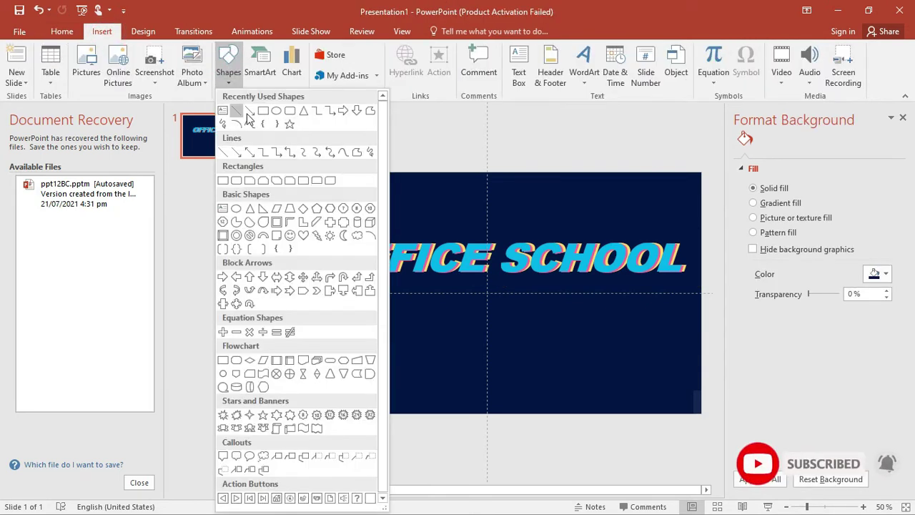
click(290, 112)
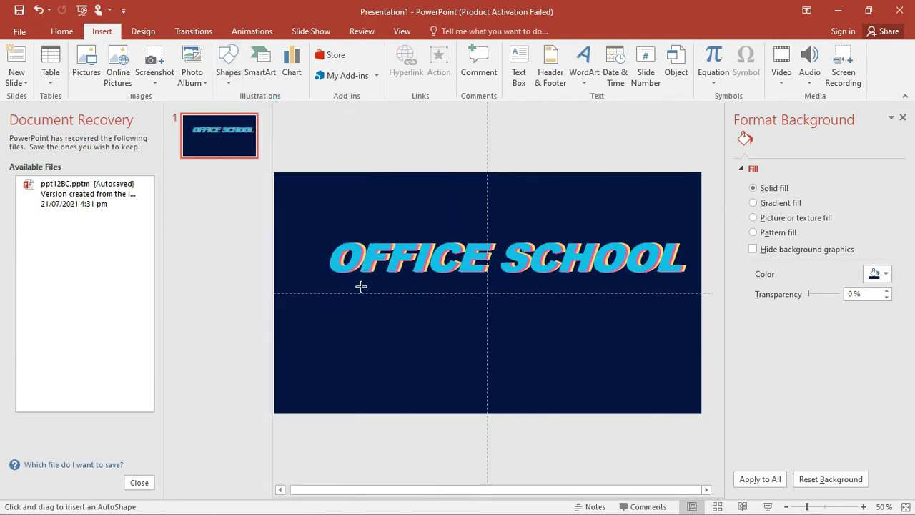
drag(352, 293, 650, 314)
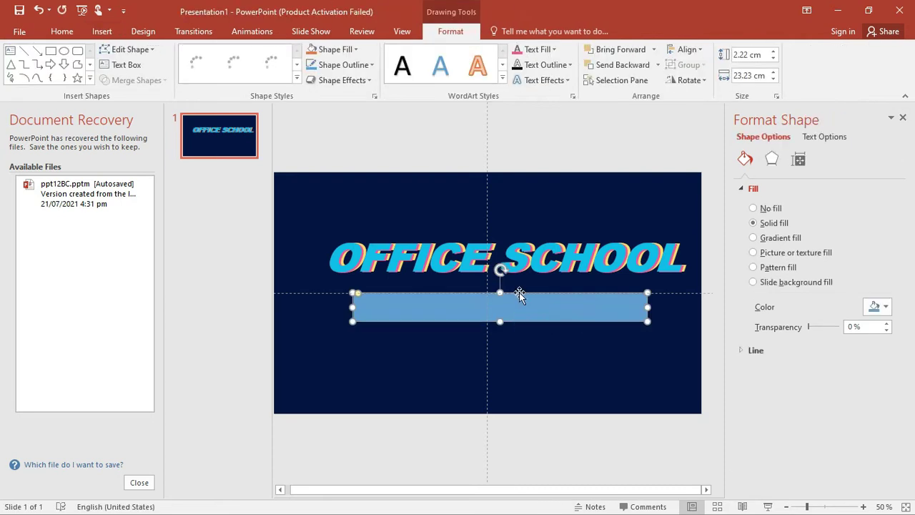
drag(518, 309, 497, 306)
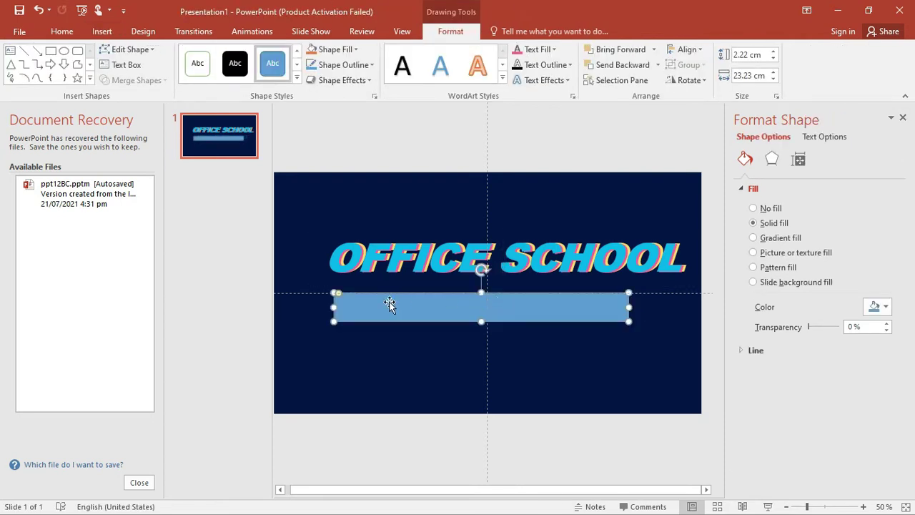
mouse_move(338, 293)
mouse_down()
mouse_move(527, 298)
mouse_move(496, 302)
mouse_up()
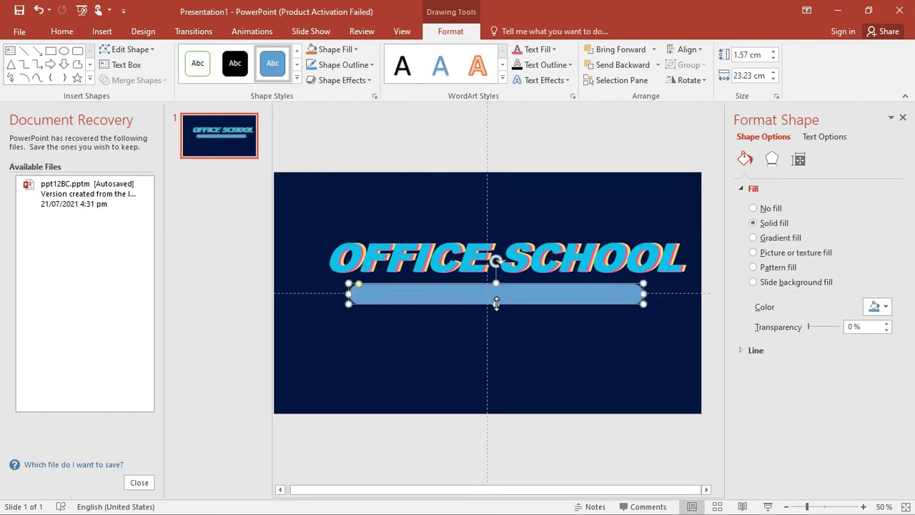
Step: Fill the bar pink and remove its outline
click(334, 53)
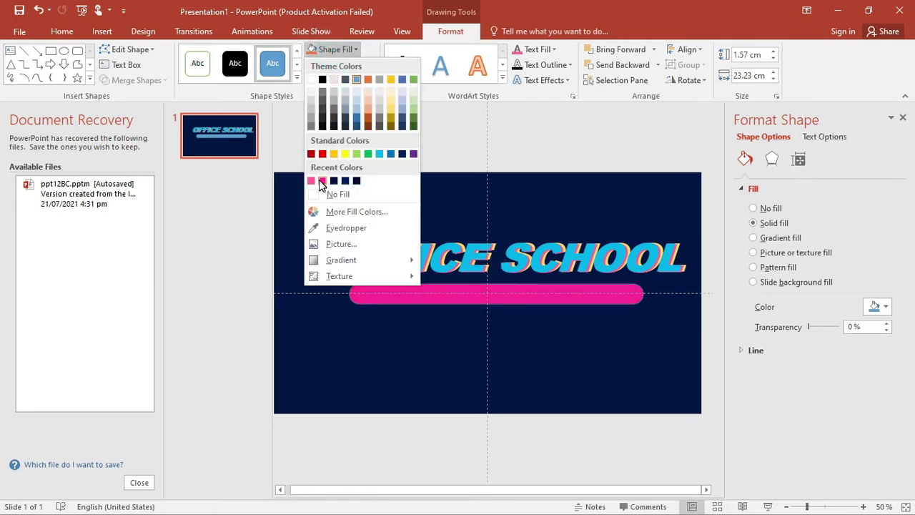
click(314, 180)
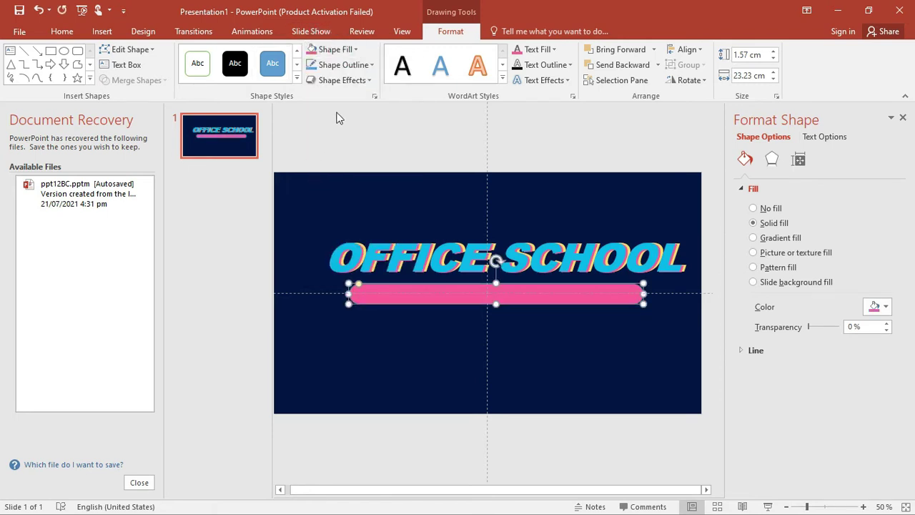
click(349, 70)
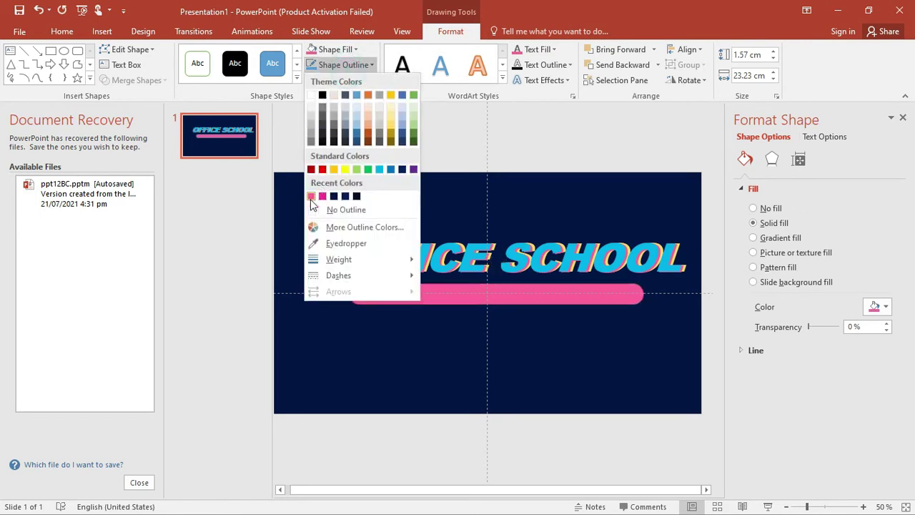
click(311, 198)
click(348, 64)
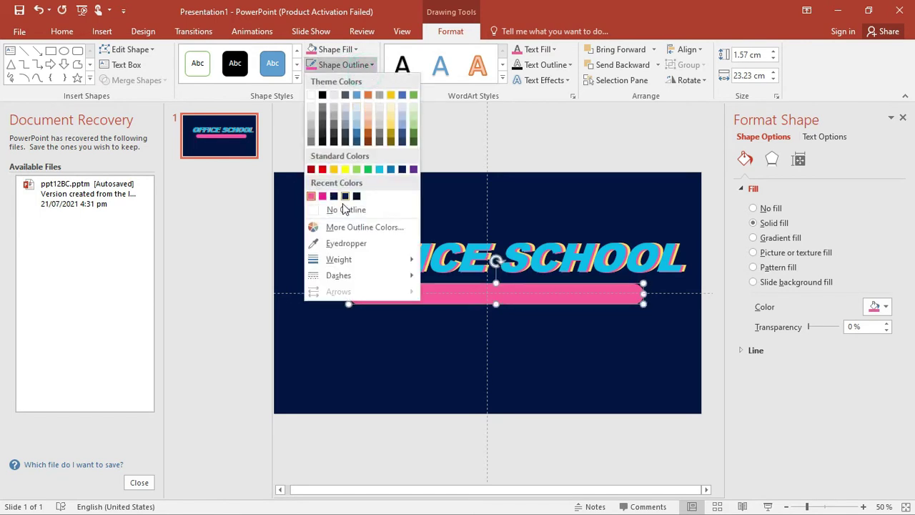
click(341, 213)
click(349, 172)
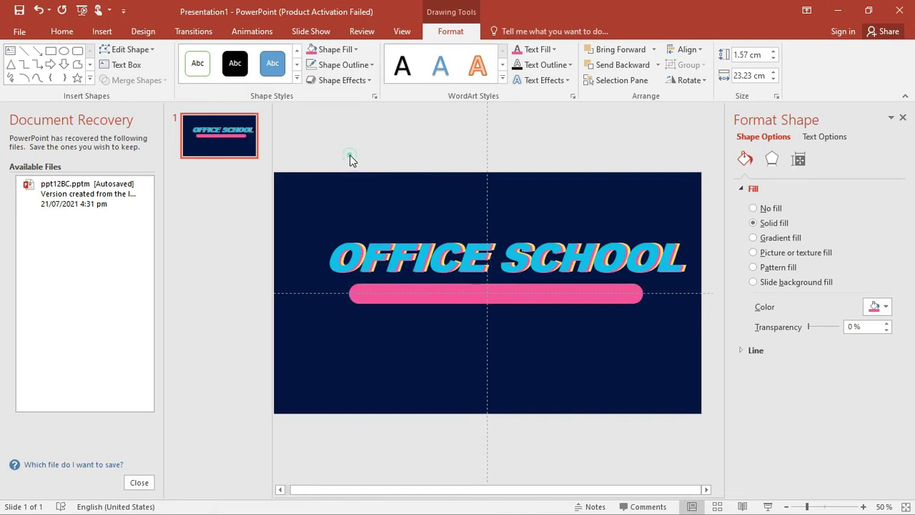
click(442, 294)
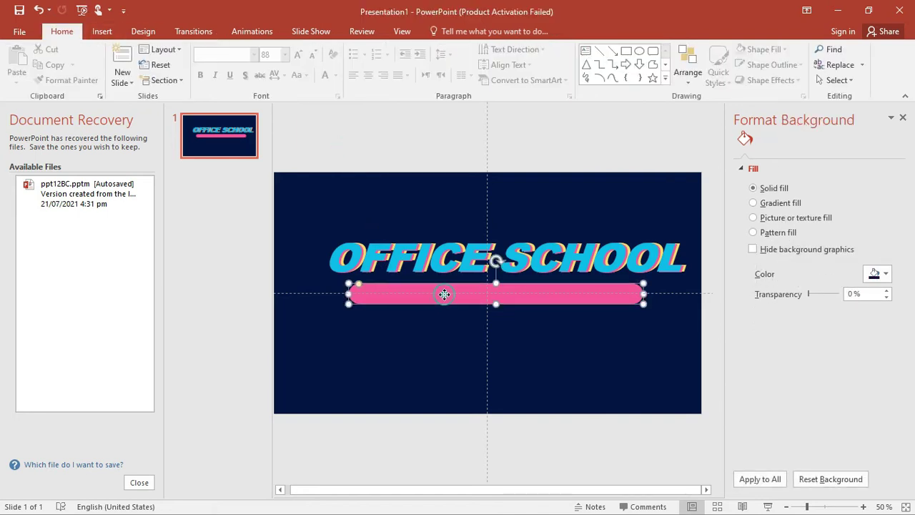
Step: Thin the pink bar to 1.45 cm and lay a 'Your slogan here' text box over it
drag(495, 284, 496, 288)
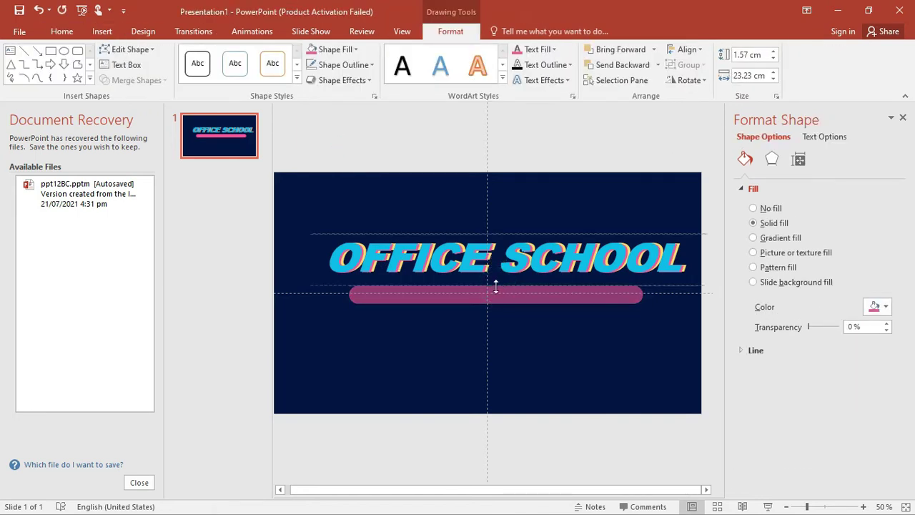
click(123, 64)
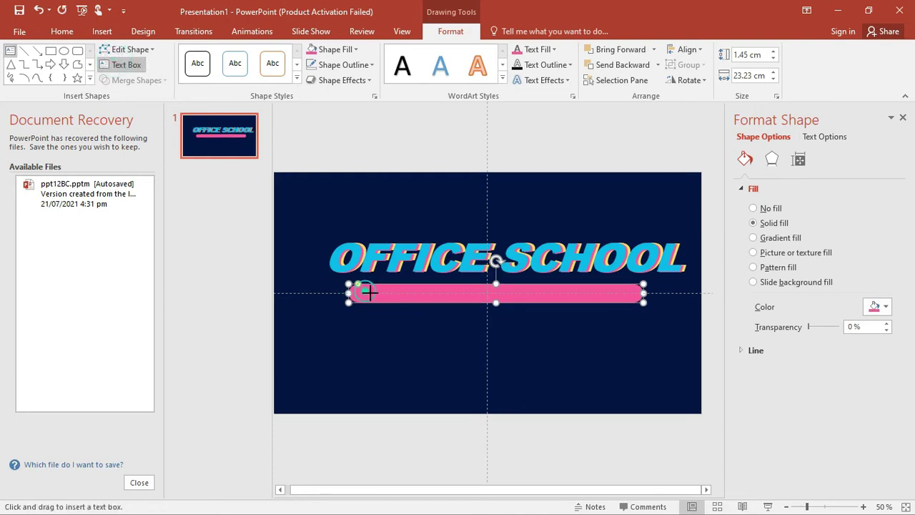
drag(365, 291, 633, 304)
text(Your slogan here)
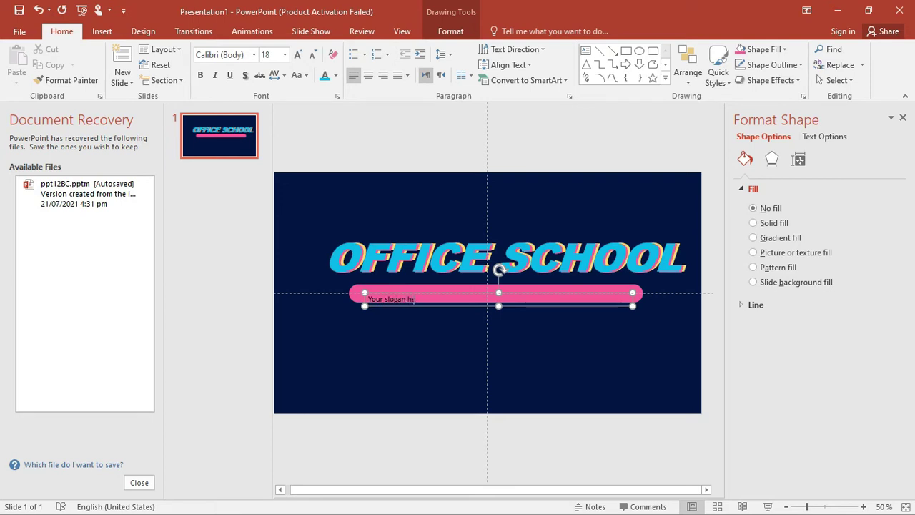
click(478, 295)
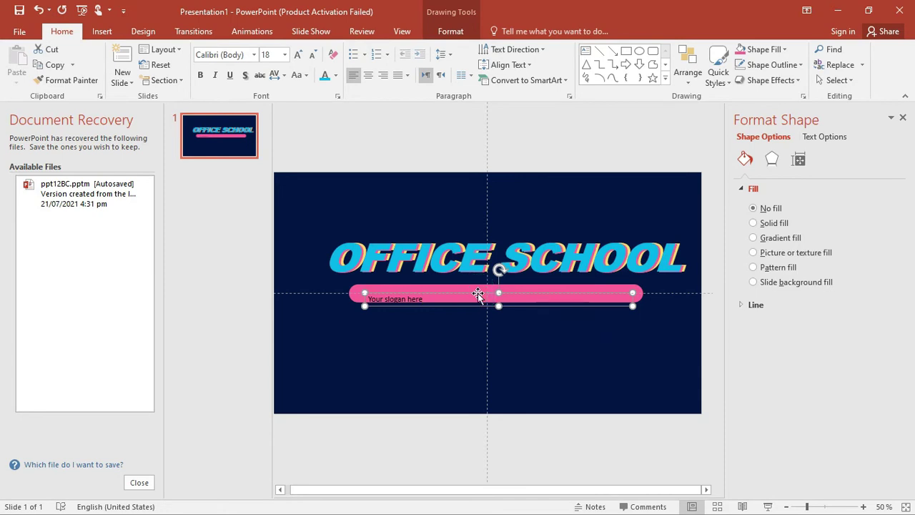
Step: Make the slogan white Arial Black, trying sizes up to 44 and back to 36
click(254, 54)
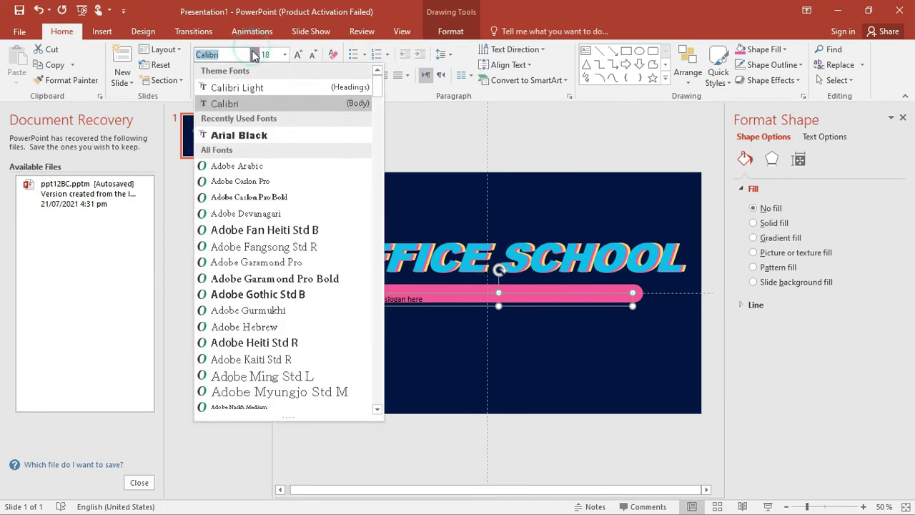
click(254, 131)
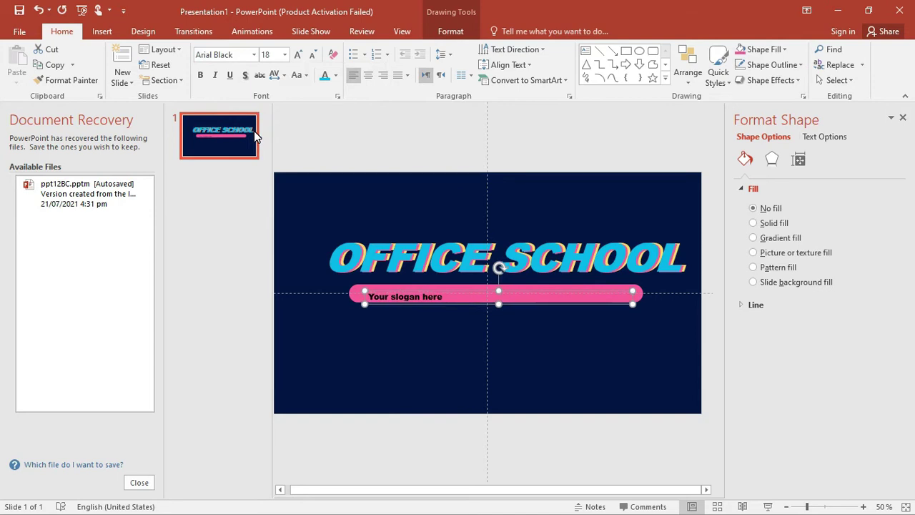
click(337, 78)
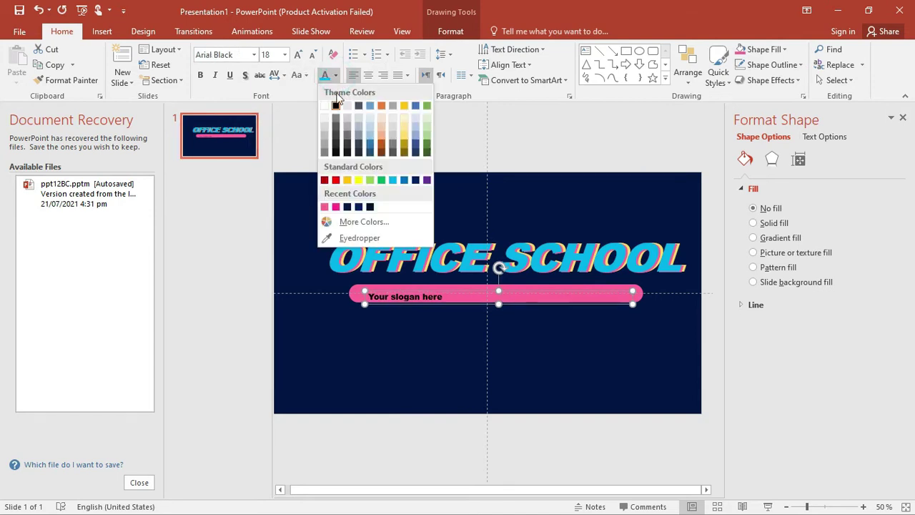
click(330, 106)
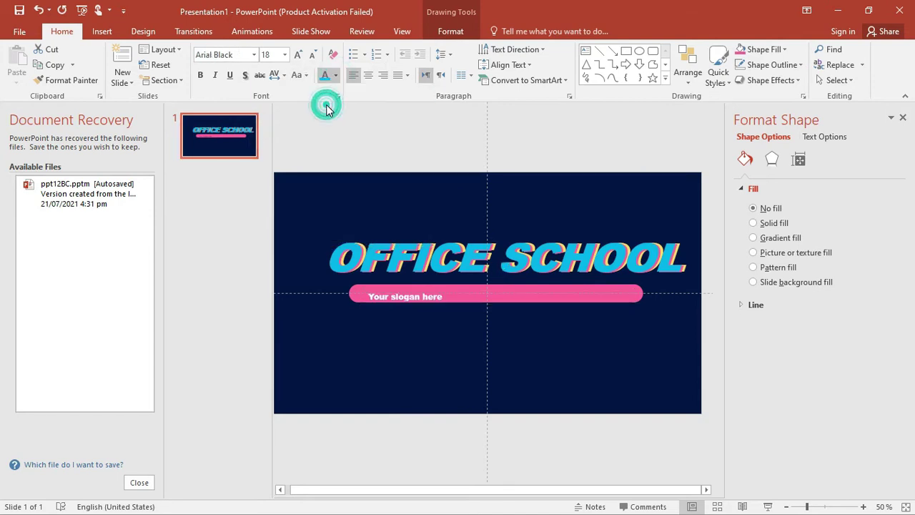
click(297, 55)
click(297, 55)
click(298, 55)
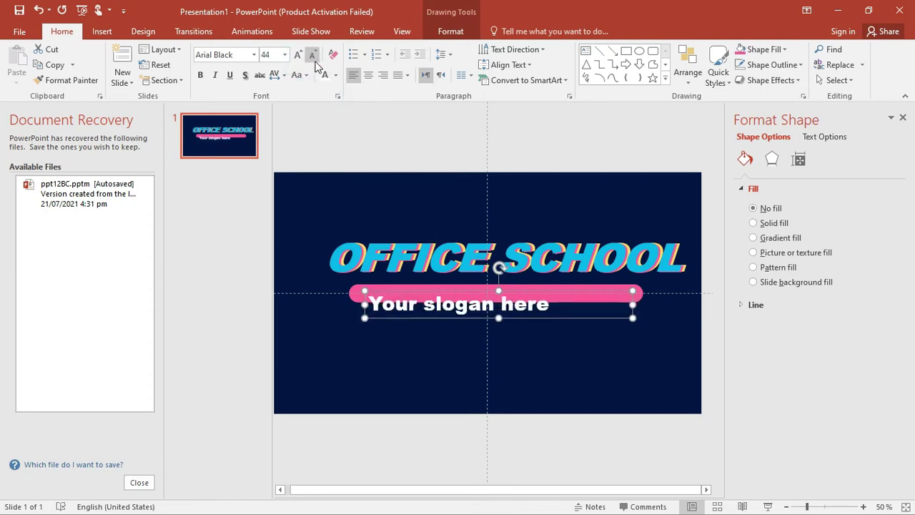
click(313, 56)
click(313, 57)
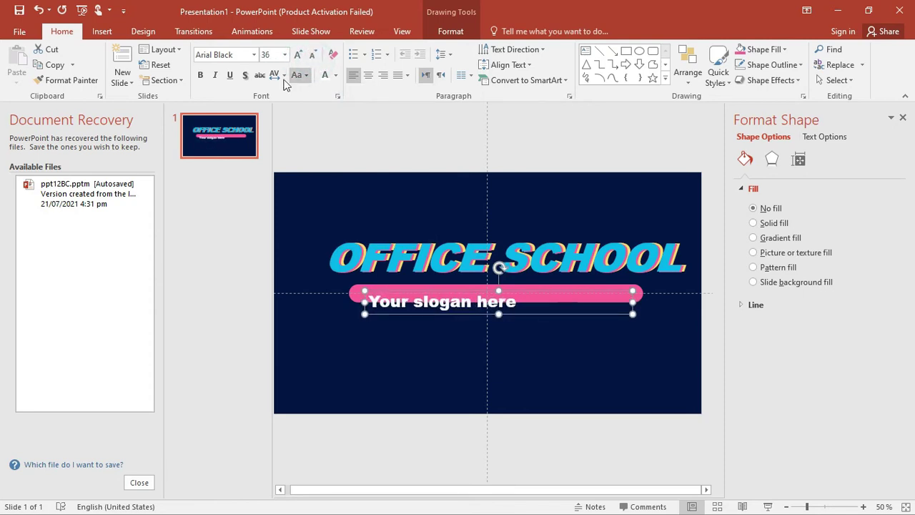
Step: Italicize the slogan at 32 pt and centre it on the pink bar
click(214, 77)
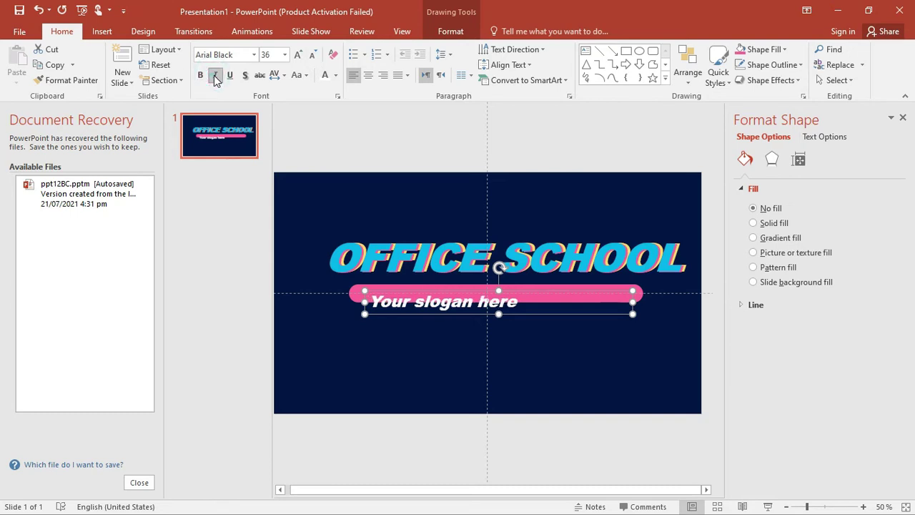
click(312, 56)
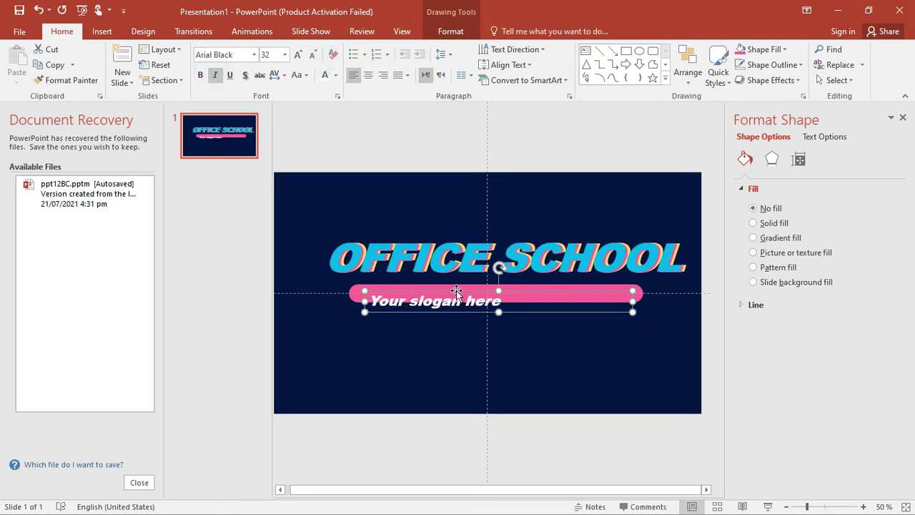
drag(456, 290, 507, 285)
click(312, 55)
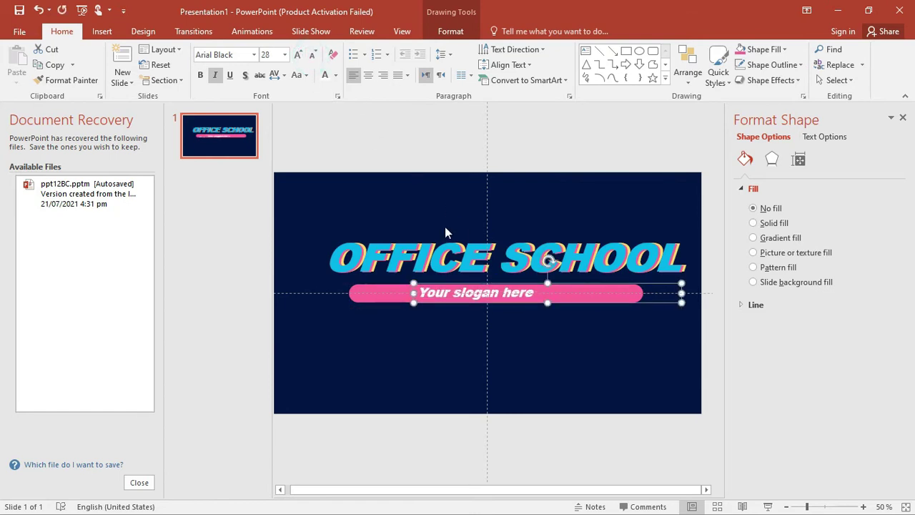
click(298, 55)
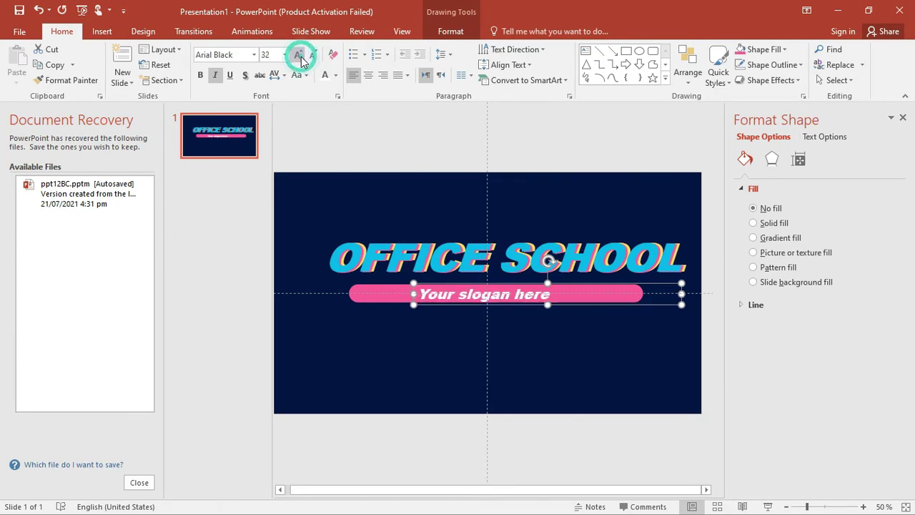
drag(525, 284, 527, 281)
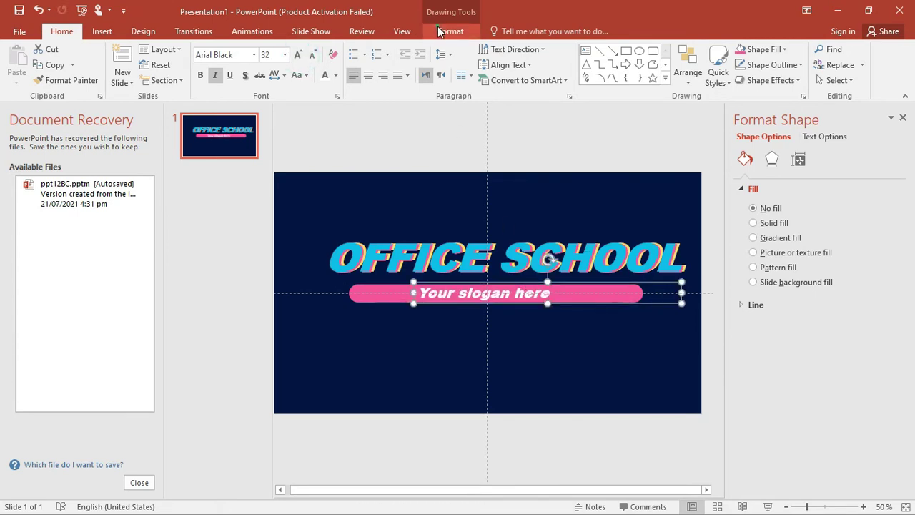
Step: Turn off the dashed slide guides and close the Format Shape pane
click(440, 32)
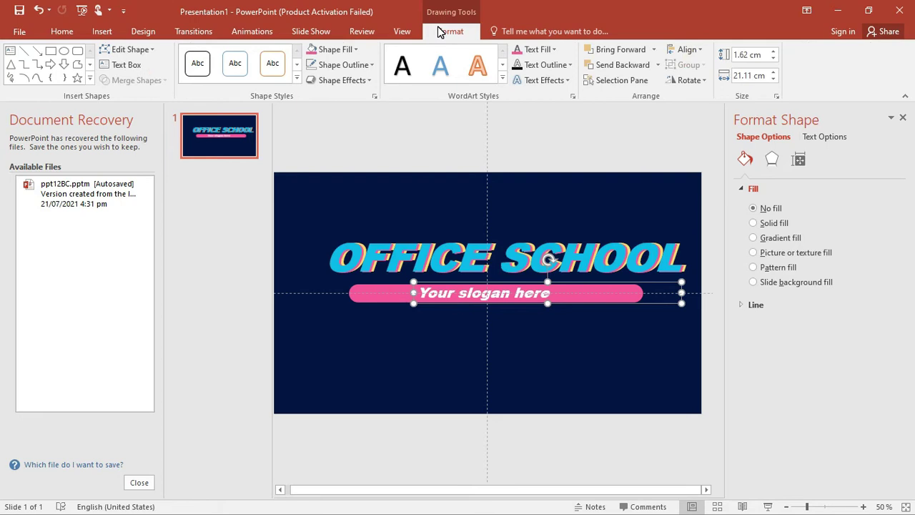
click(407, 31)
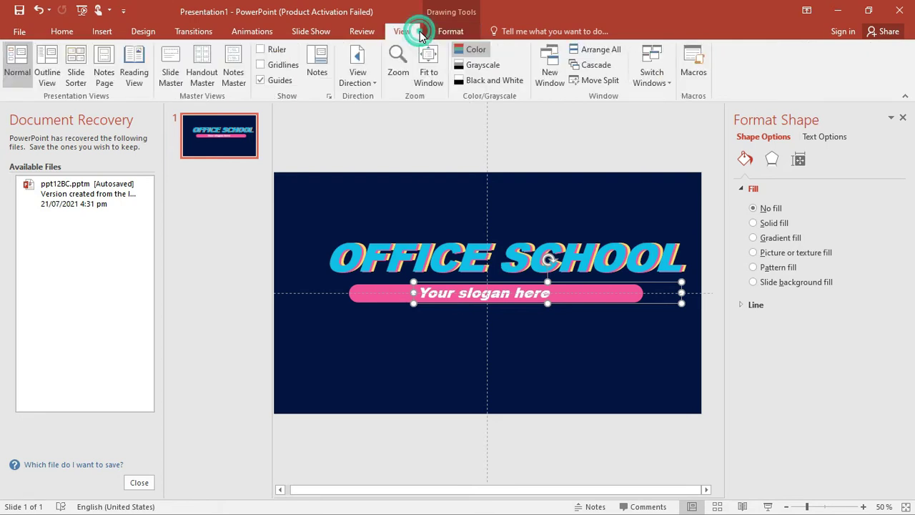
click(279, 81)
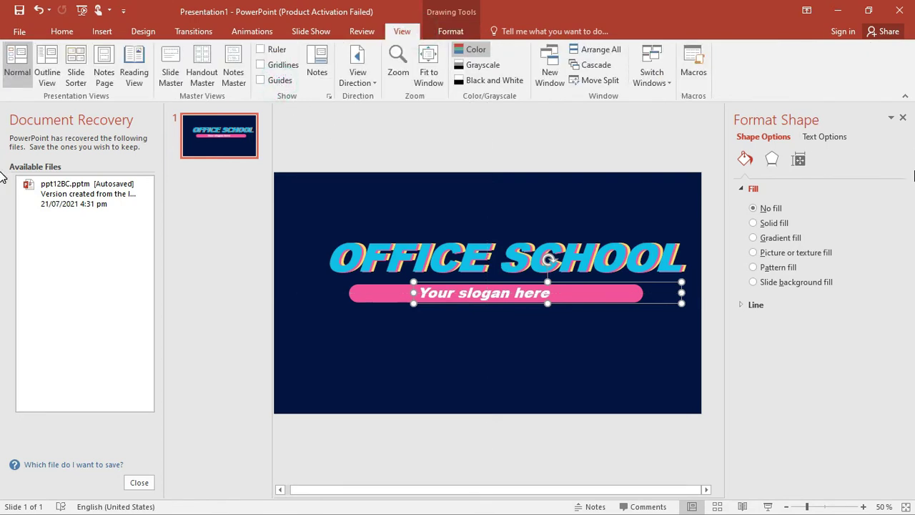
click(903, 117)
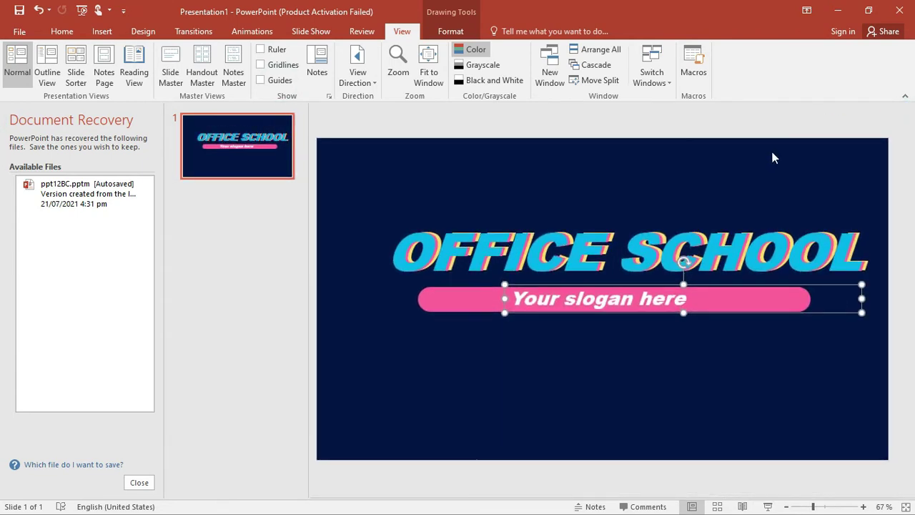
Step: Move the cyan and pink OFFICE SCHOOL layers upward to reveal the yellow layer
click(787, 131)
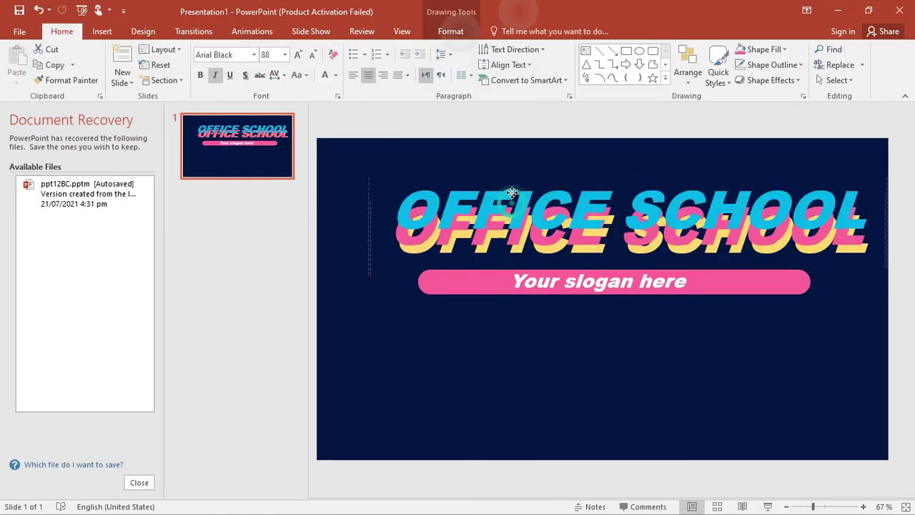
drag(512, 193, 513, 191)
shift+click(512, 207)
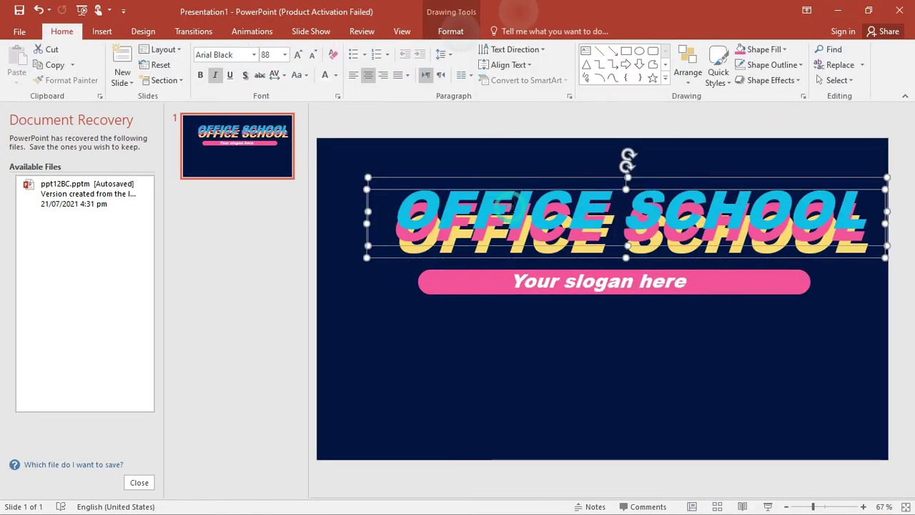
shift+click(487, 251)
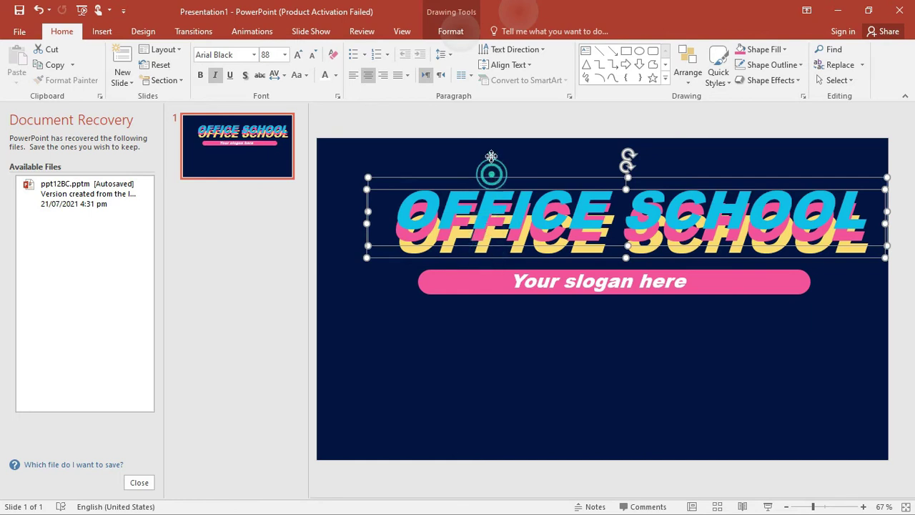
drag(493, 177, 493, 159)
Step: Move the yellow OFFICE SCHOOL layer up into its own line between the other two
shift+click(483, 243)
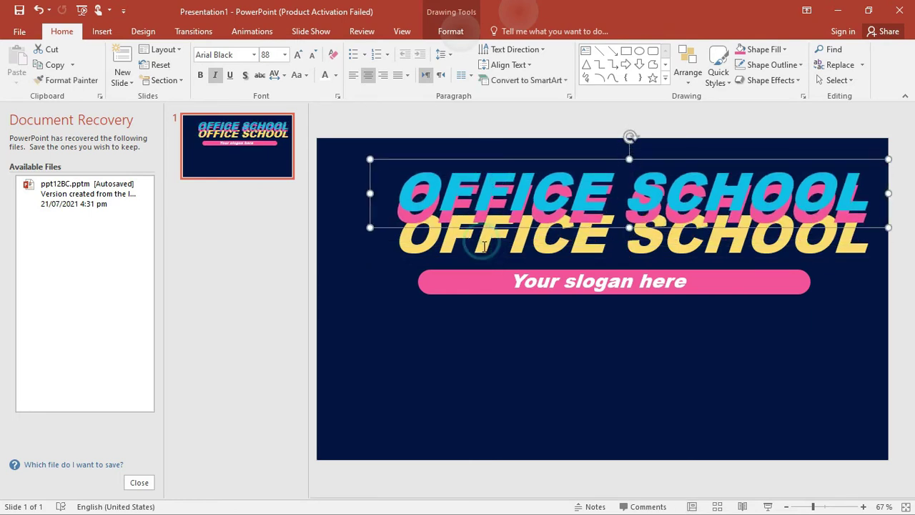
shift+click(485, 210)
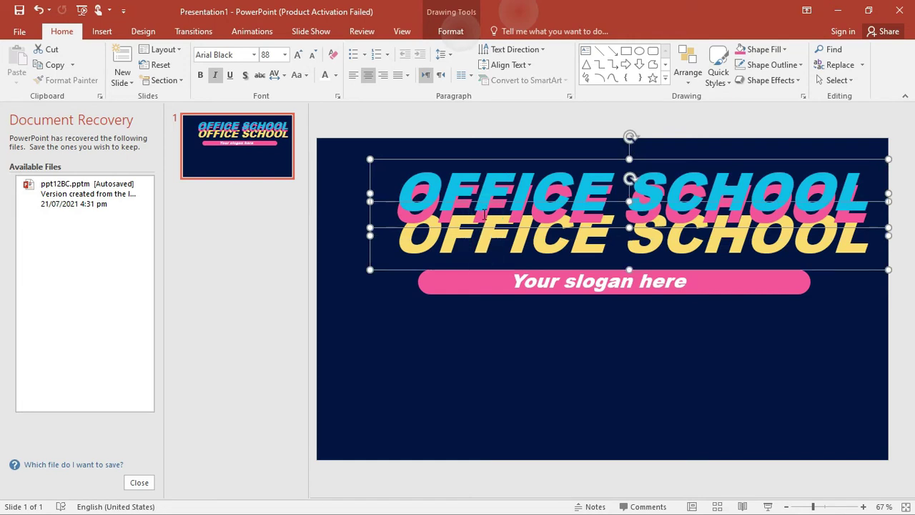
click(483, 220)
mouse_move(444, 220)
mouse_down()
mouse_move(435, 208)
mouse_move(438, 150)
mouse_up()
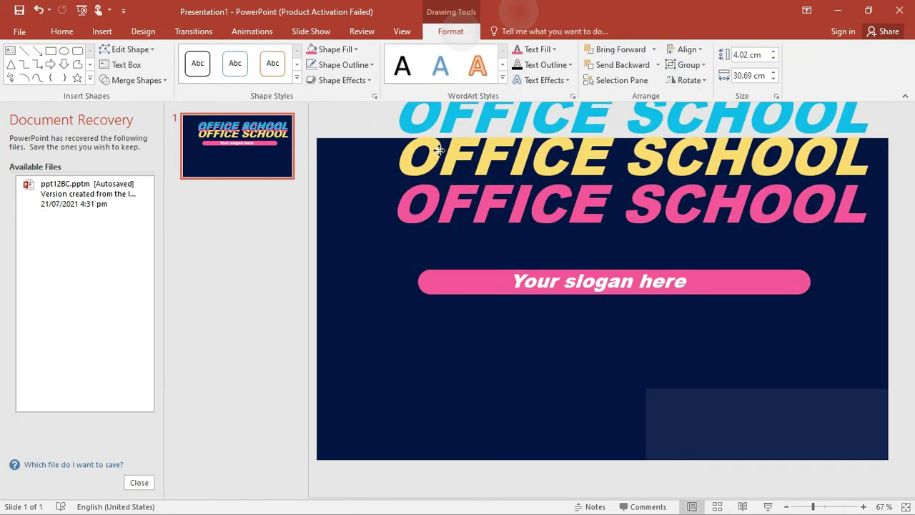
Step: Select all three OFFICE SCHOOL lines with Ctrl+A and group them with Ctrl+G
scroll(429, 214, up, 1)
key(ctrl+a)
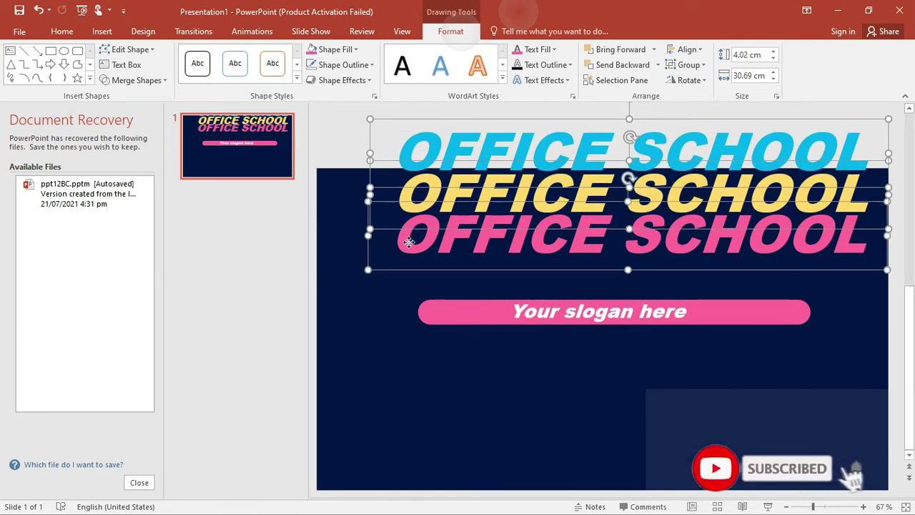
key(ctrl+g)
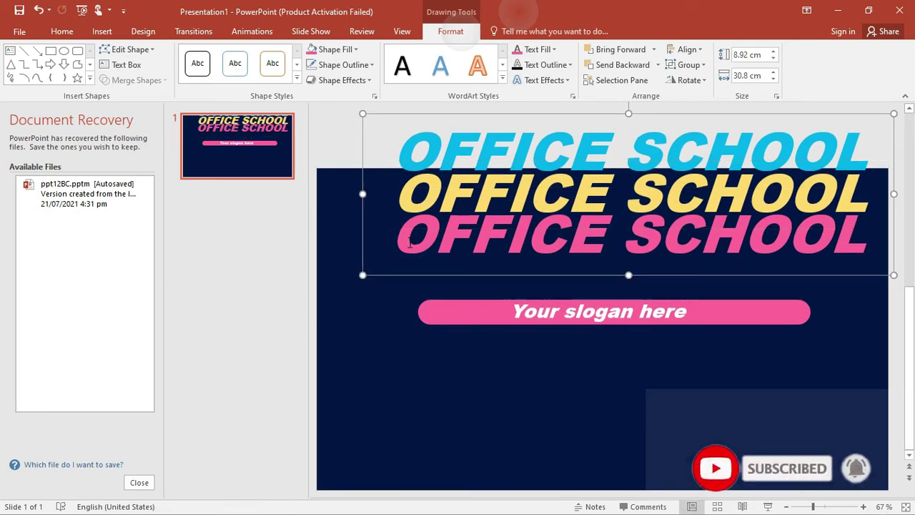
click(506, 137)
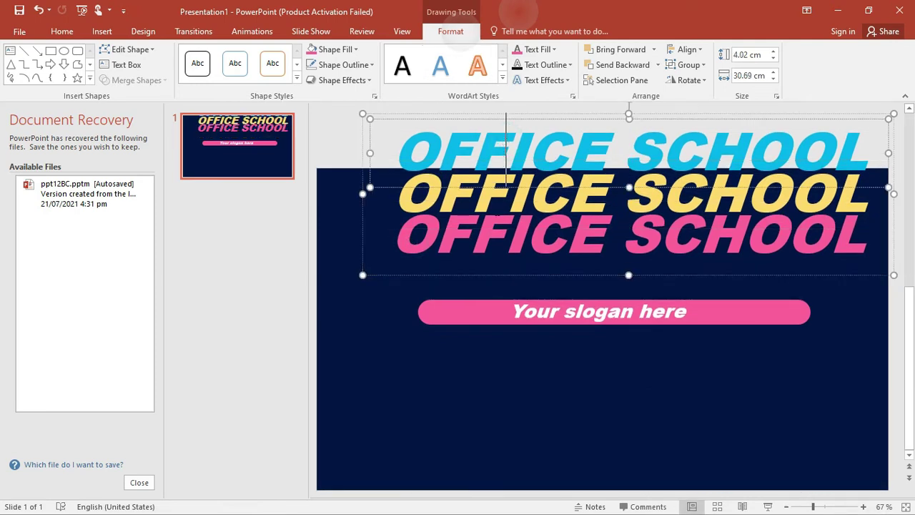
drag(505, 274, 506, 299)
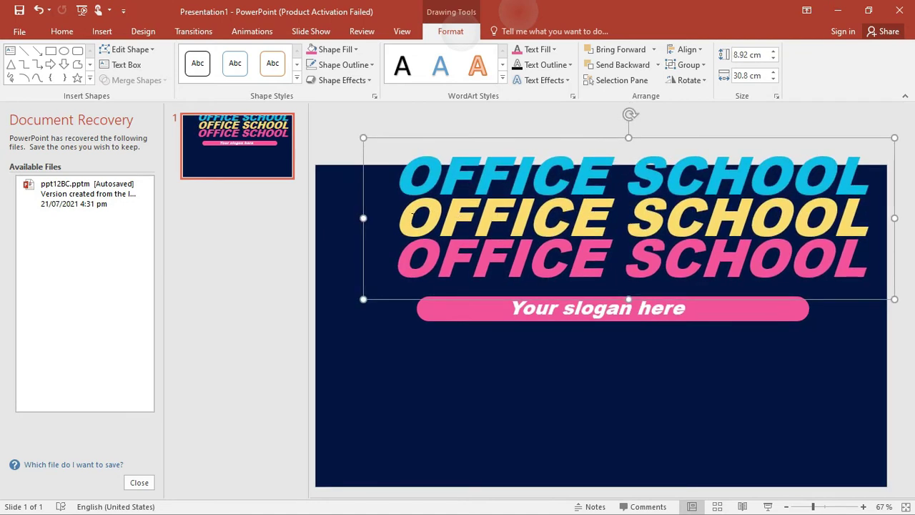
key(ctrl+z)
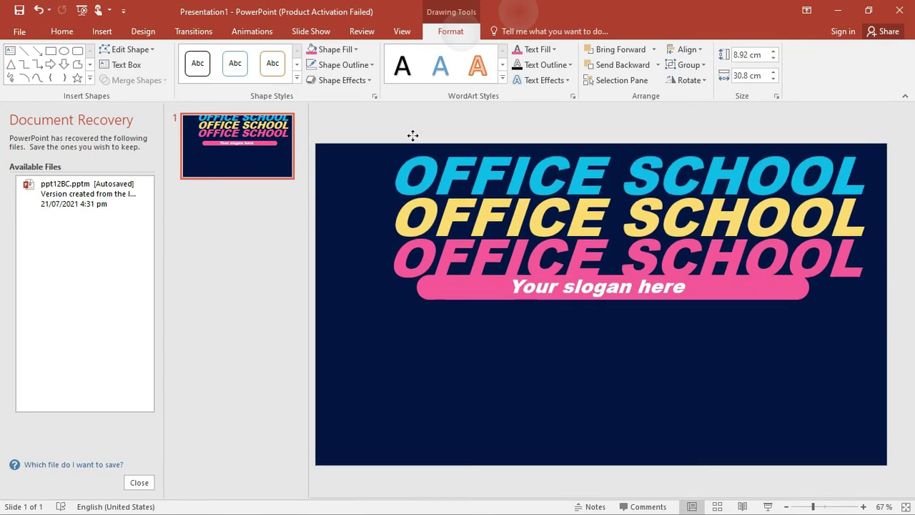
key(ctrl+z)
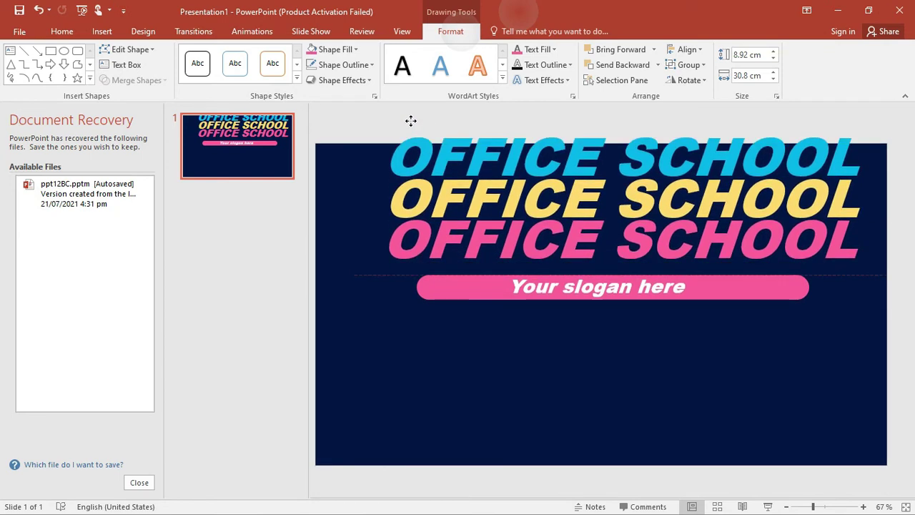
key(ctrl+z)
Step: Place the yellow line over the pink line, nudged slightly right and up as an offset
click(472, 207)
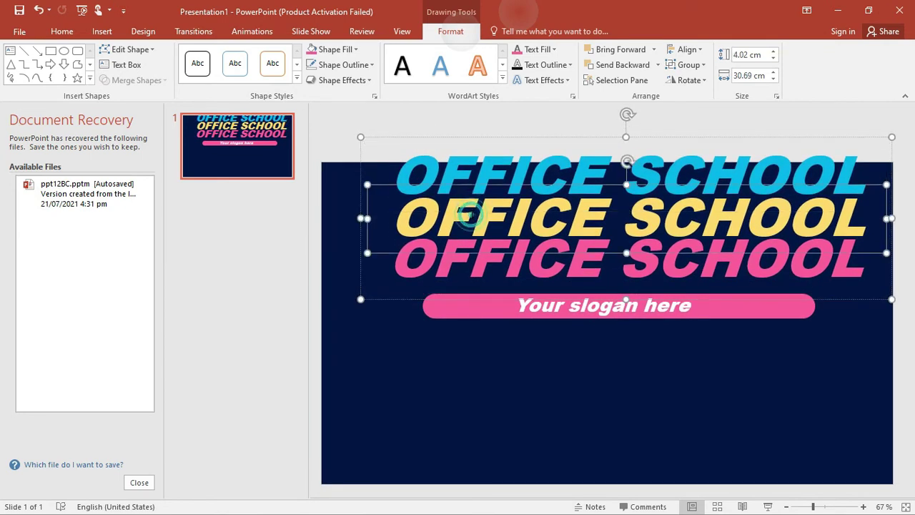
drag(472, 186, 470, 188)
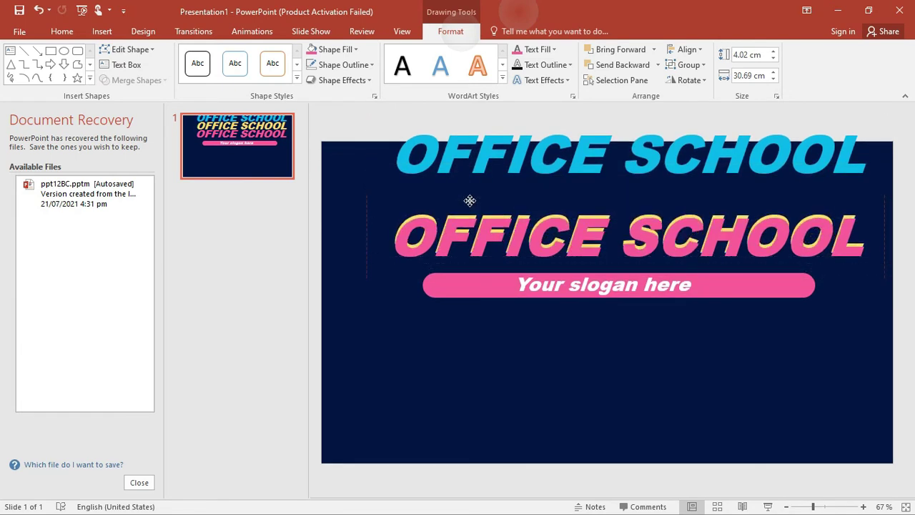
drag(470, 188, 470, 172)
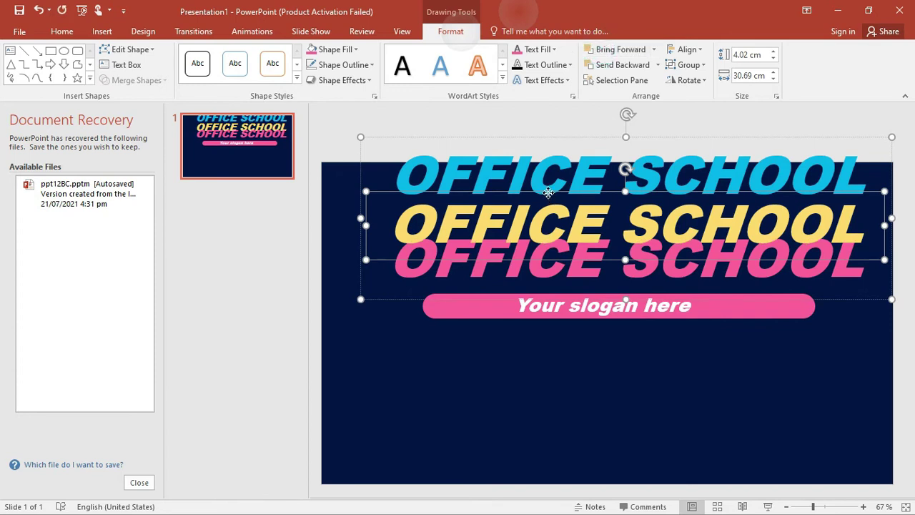
drag(548, 191, 541, 206)
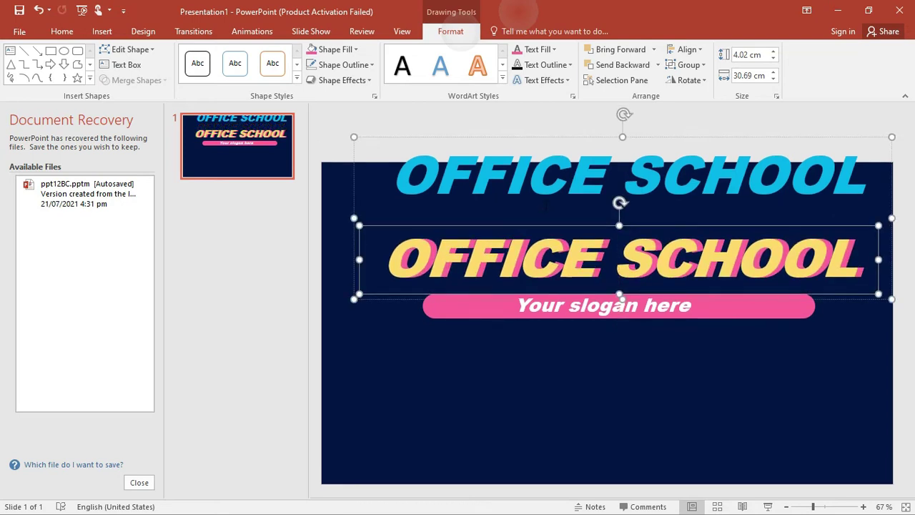
key(ctrl+Right)
key(ctrl+Right)
key(ctrl+Right)
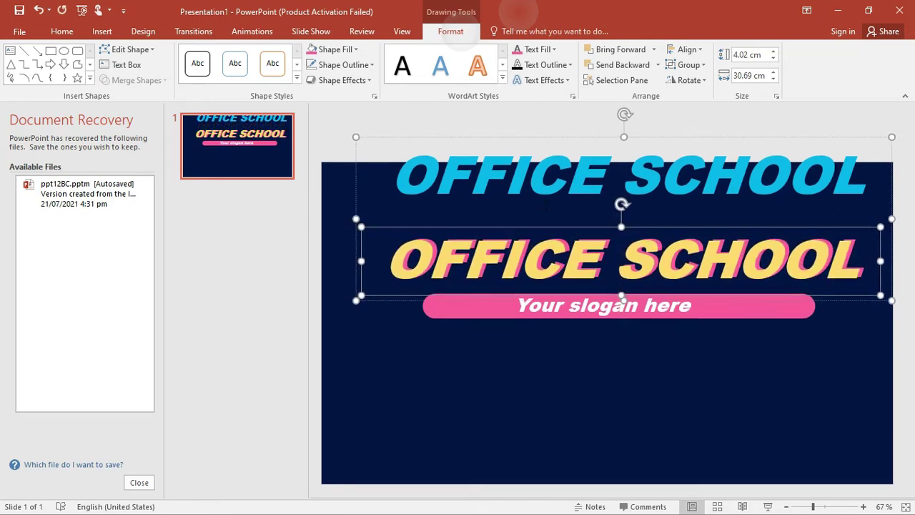
key(ctrl+Up)
key(ctrl+Up)
key(ctrl+Up)
key(ctrl+Up)
key(ctrl+Up)
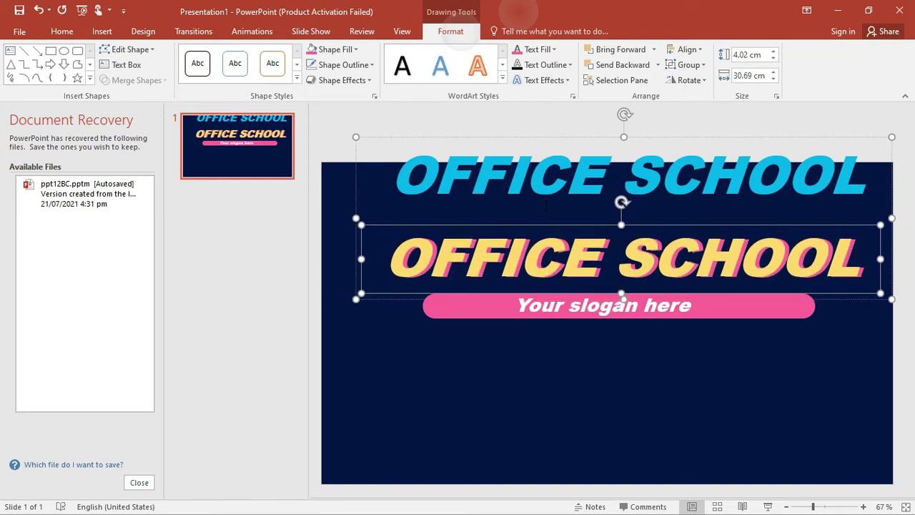
Step: Place the cyan line over the yellow line in its offset front position
click(548, 185)
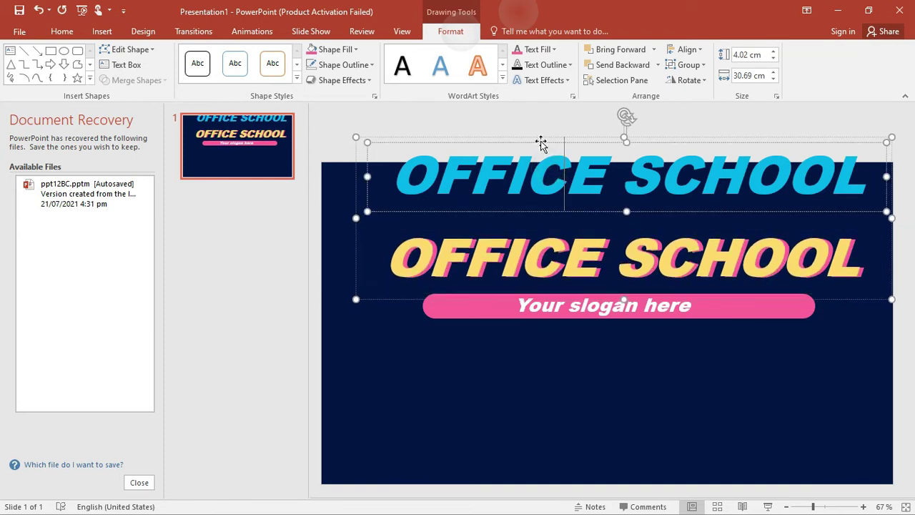
mouse_move(541, 143)
mouse_down()
mouse_move(519, 194)
mouse_move(536, 145)
mouse_up()
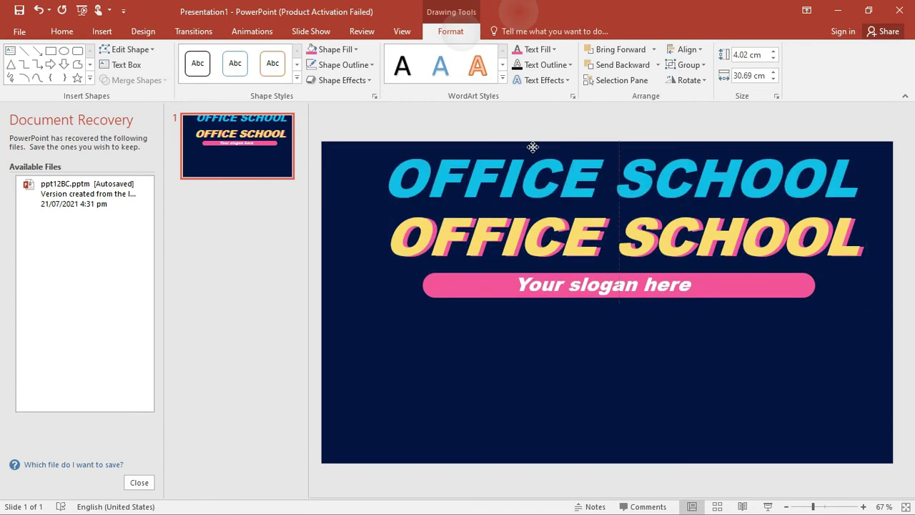
click(618, 47)
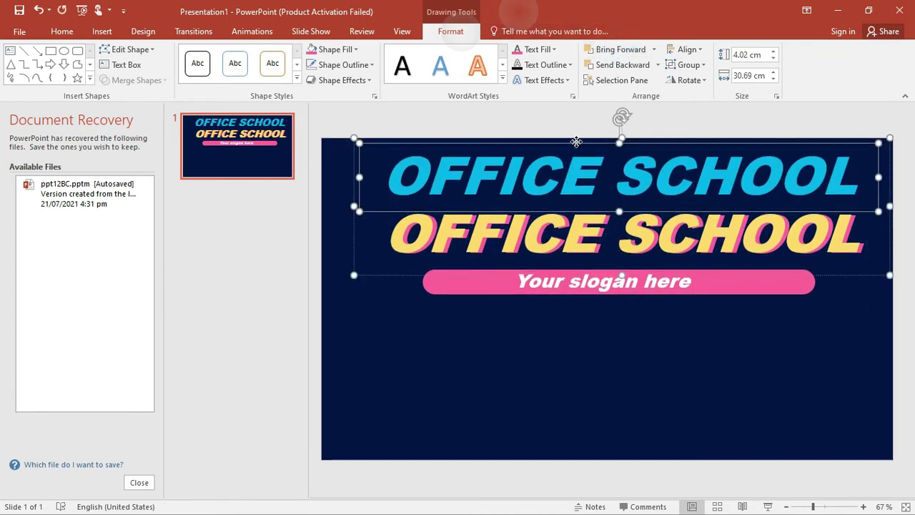
drag(576, 142, 574, 186)
drag(574, 196, 577, 198)
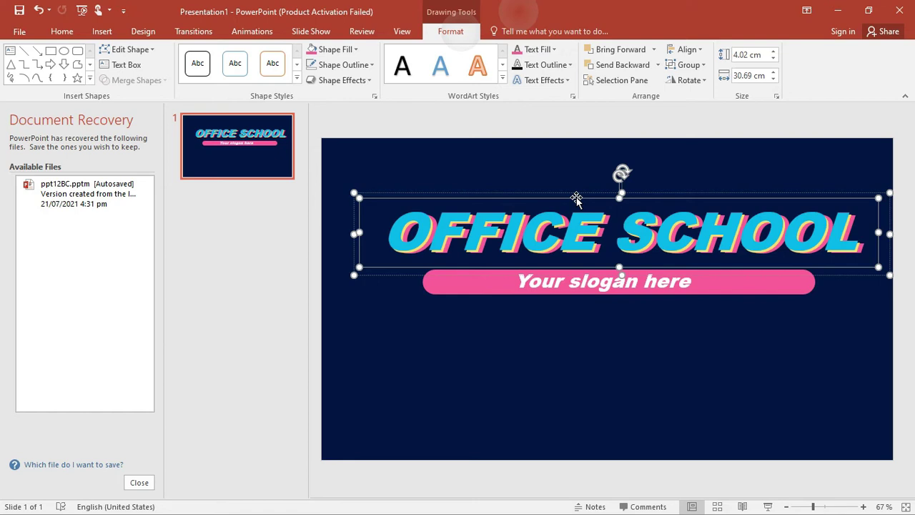
Step: Zoom out to the whole slide and delete an accidentally inserted shape
click(557, 123)
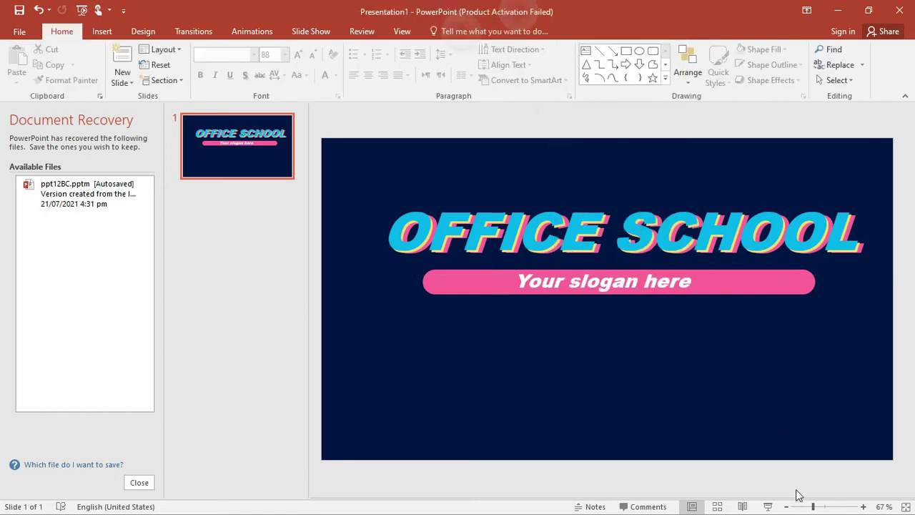
click(808, 508)
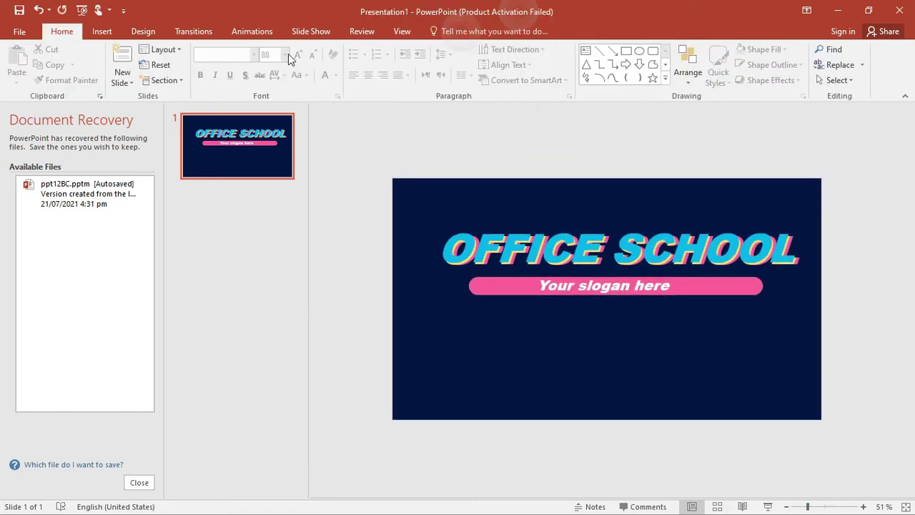
click(100, 34)
click(228, 63)
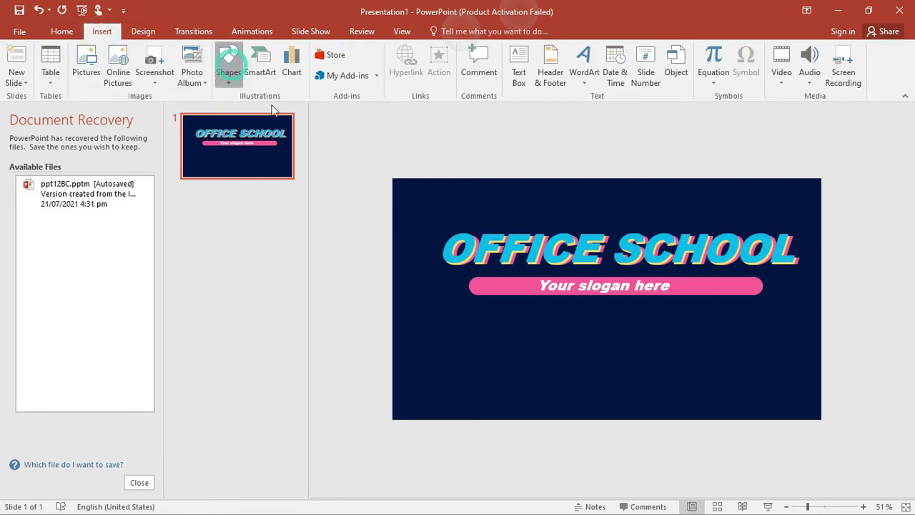
click(266, 112)
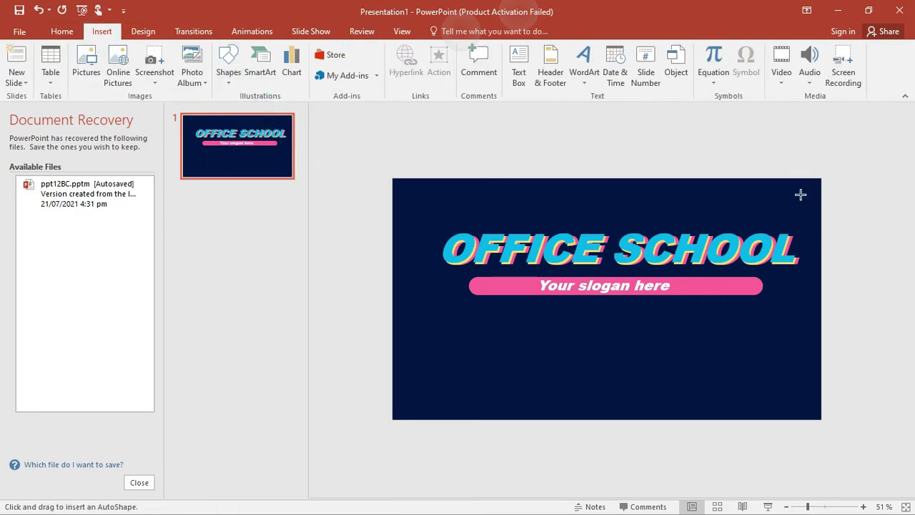
click(756, 131)
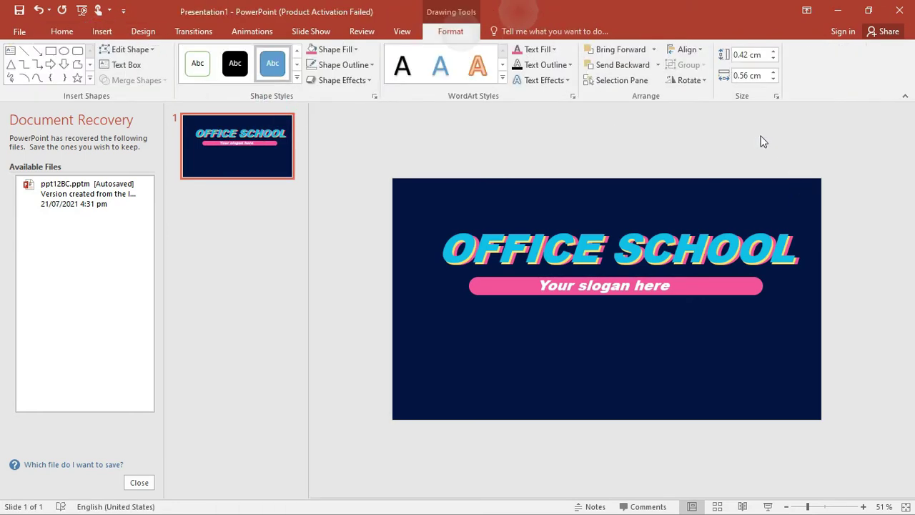
key(Delete)
Step: Shift the OFFICE SCHOOL title slightly left and reduce its font size to 80
click(616, 256)
drag(589, 217, 564, 216)
click(62, 31)
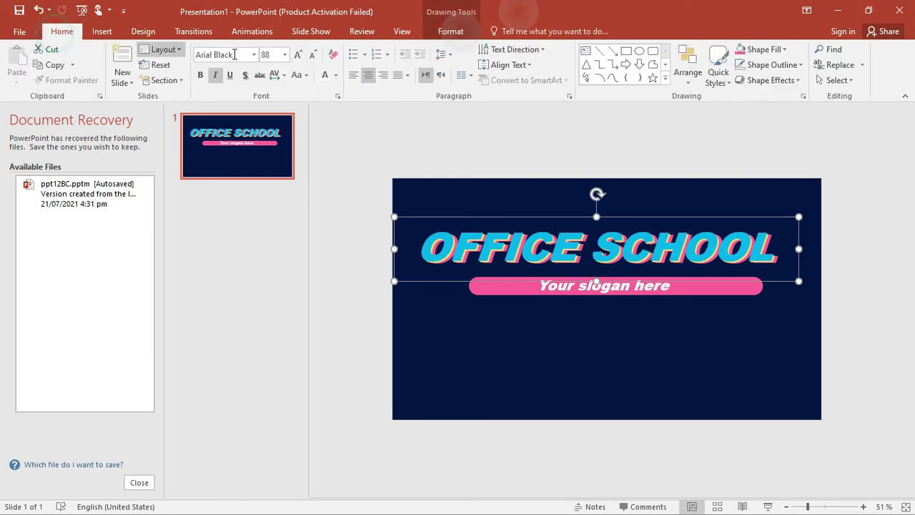
click(317, 55)
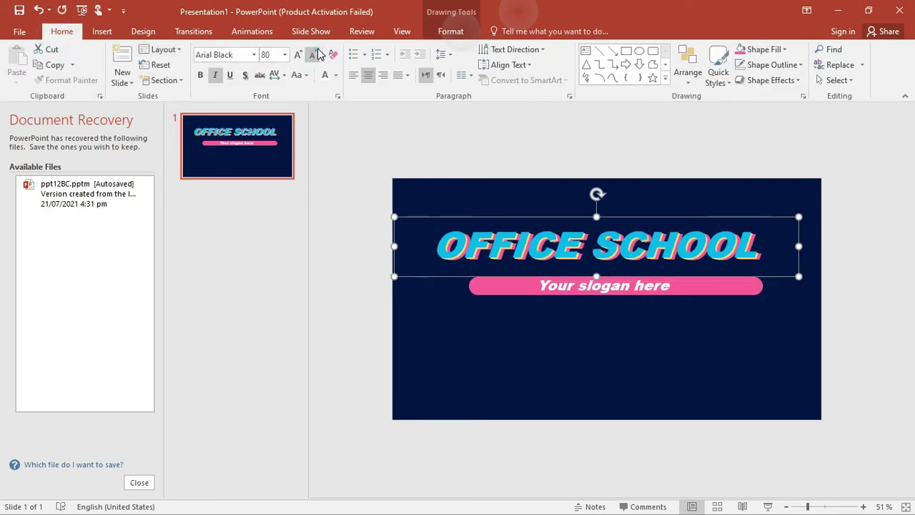
drag(522, 221, 526, 224)
Step: Move the pink slogan bar and text left so they line up beneath the title
click(520, 285)
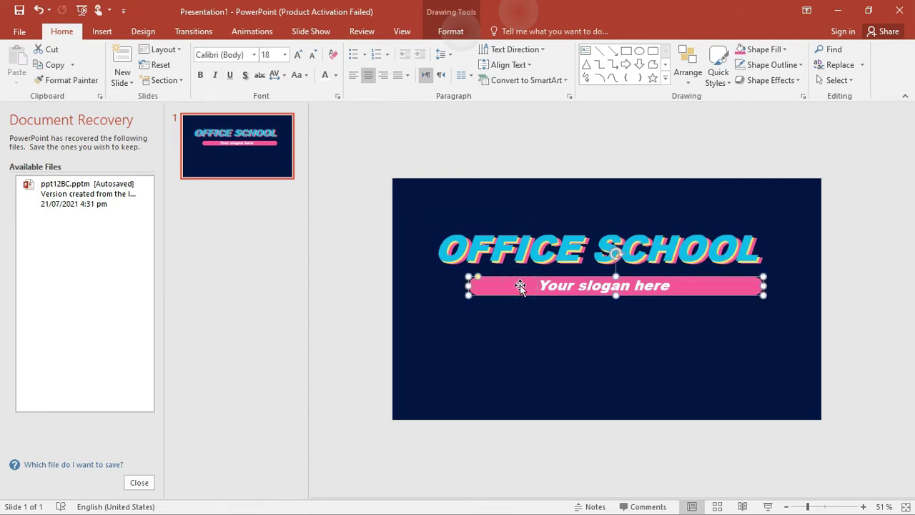
shift+click(592, 289)
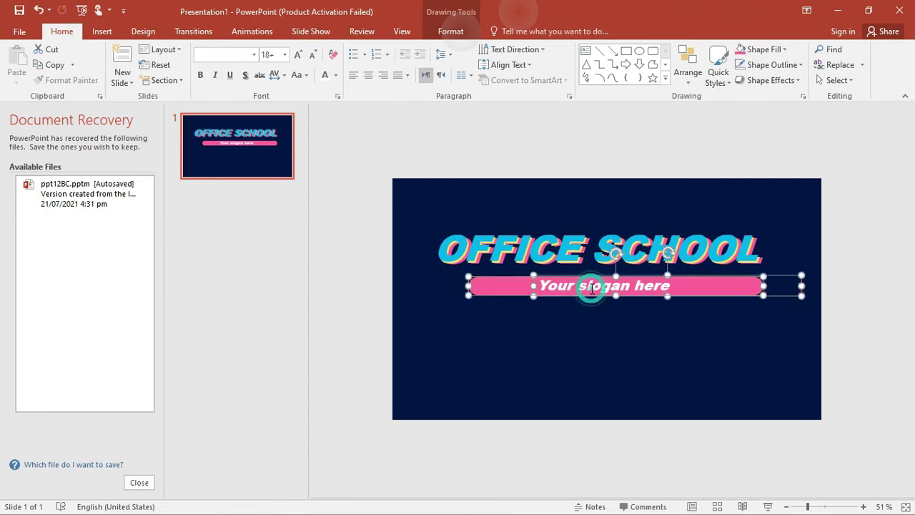
drag(537, 292, 519, 292)
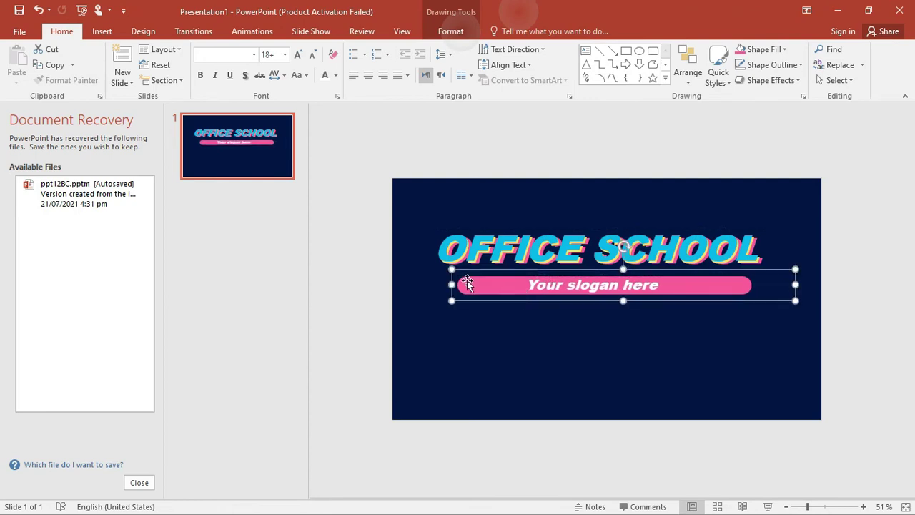
drag(450, 280, 490, 284)
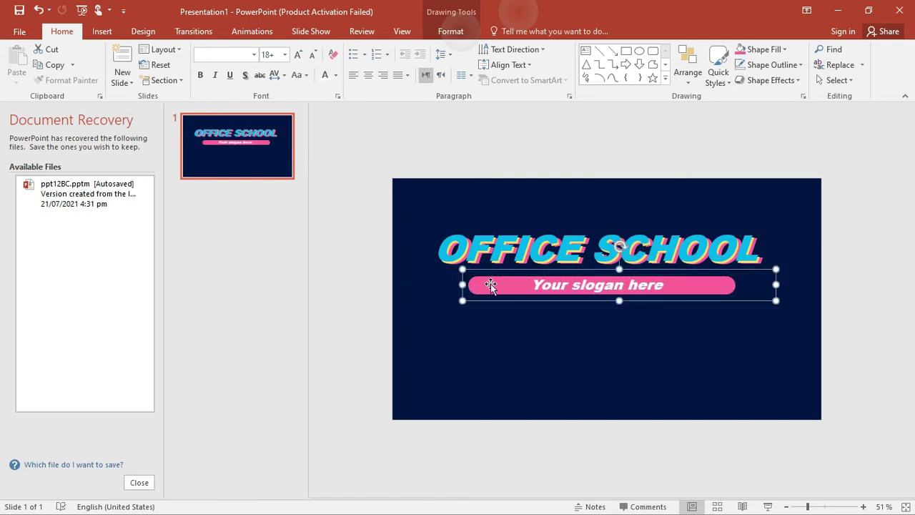
click(509, 247)
drag(504, 227, 505, 222)
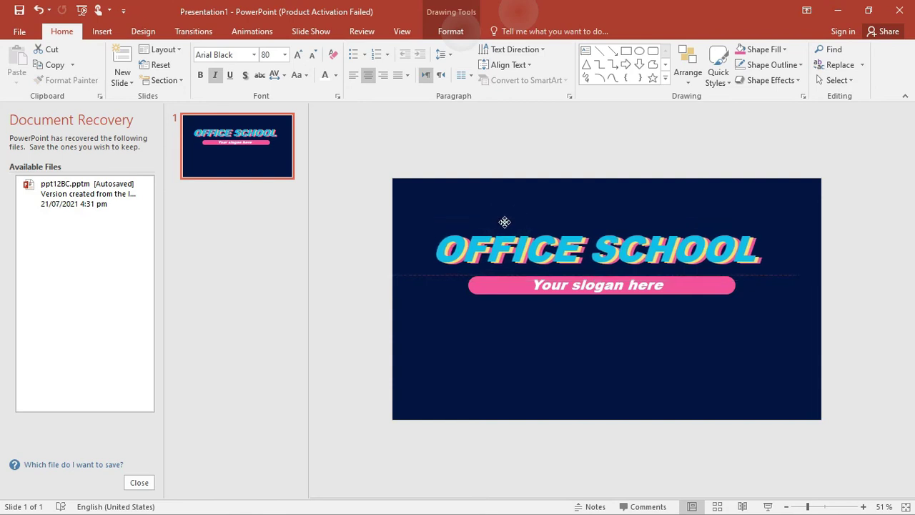
drag(511, 286, 507, 290)
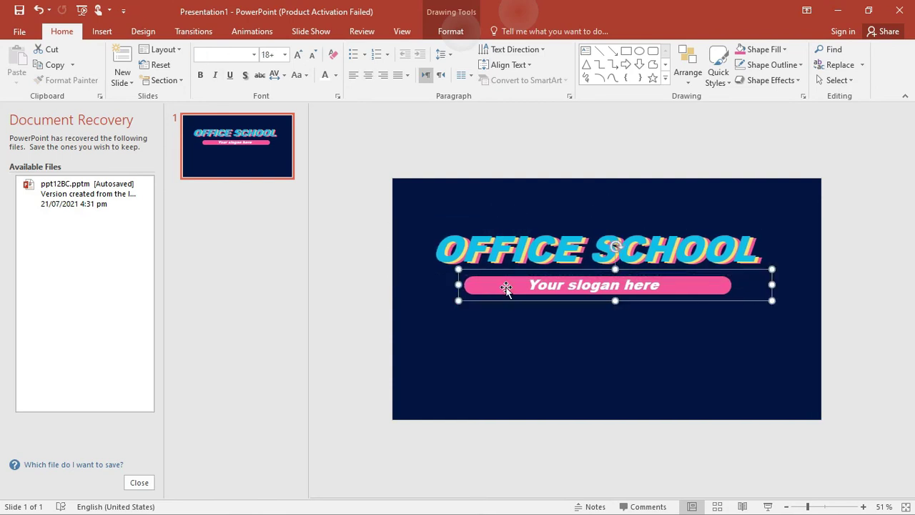
Step: Draw a rectangle at the slide's right edge filled with the eyedropped navy colour
click(92, 32)
click(228, 66)
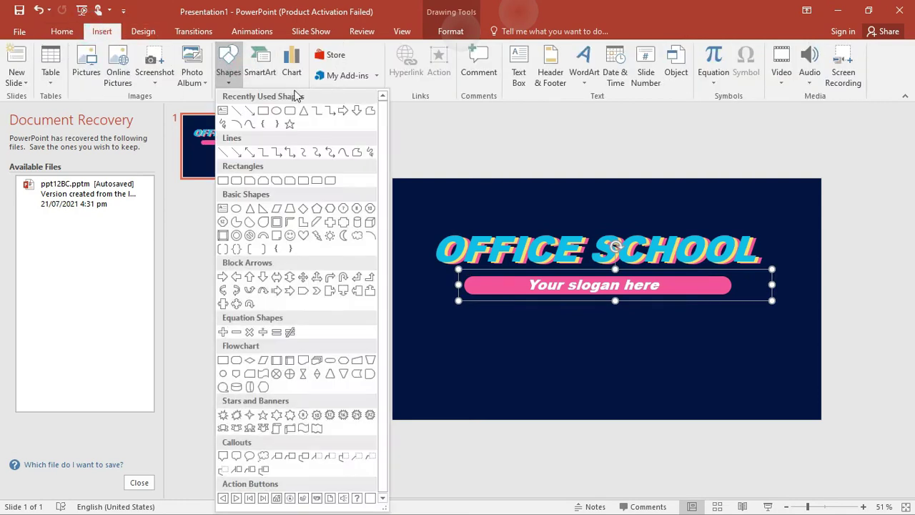
click(284, 112)
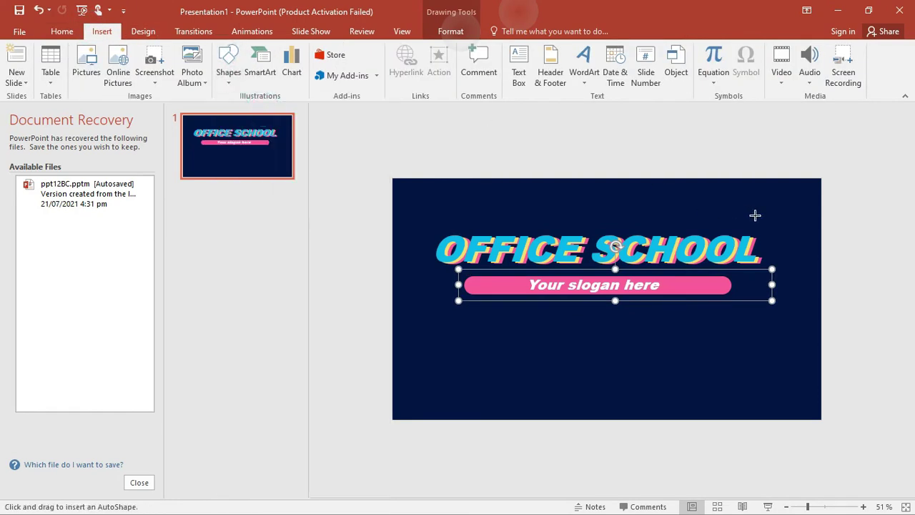
drag(761, 225, 821, 273)
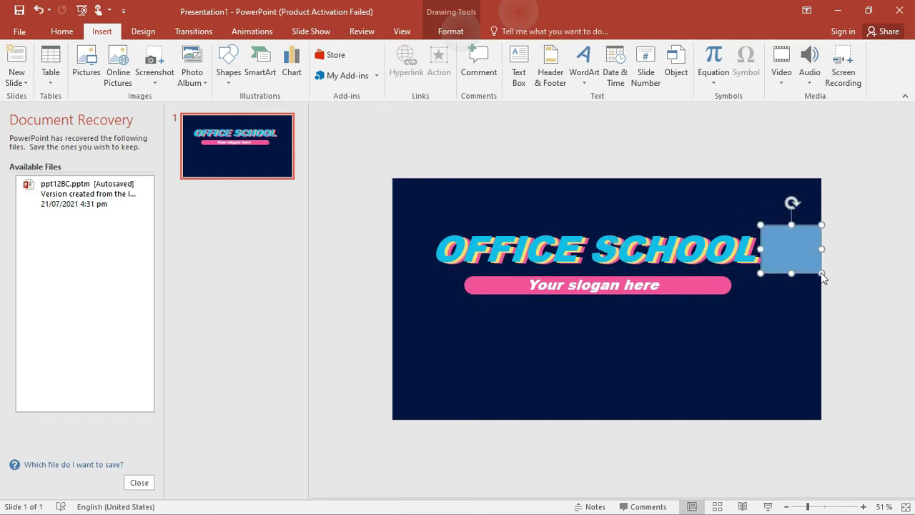
drag(761, 247, 765, 247)
click(333, 49)
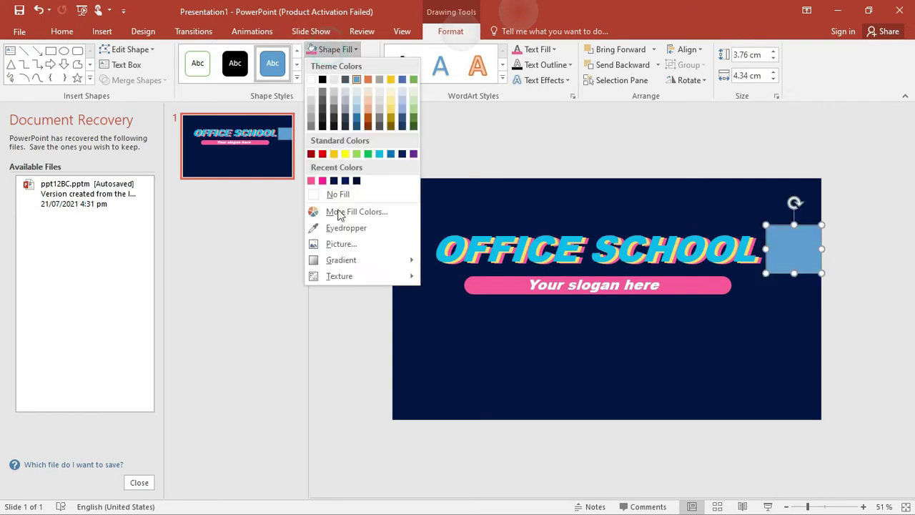
click(348, 227)
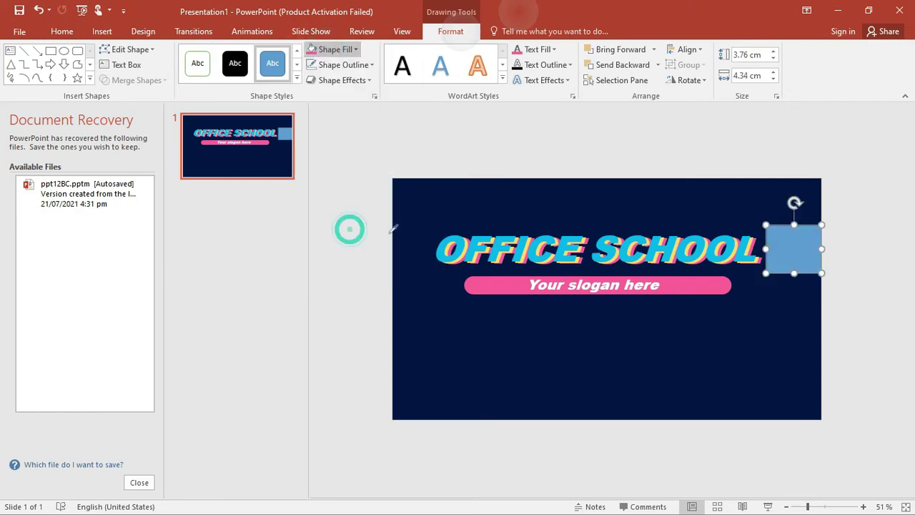
click(712, 185)
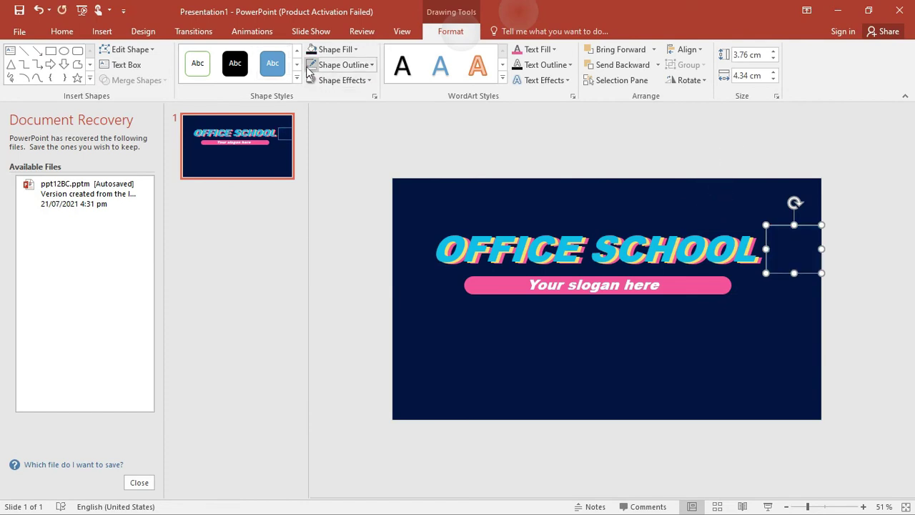
click(515, 137)
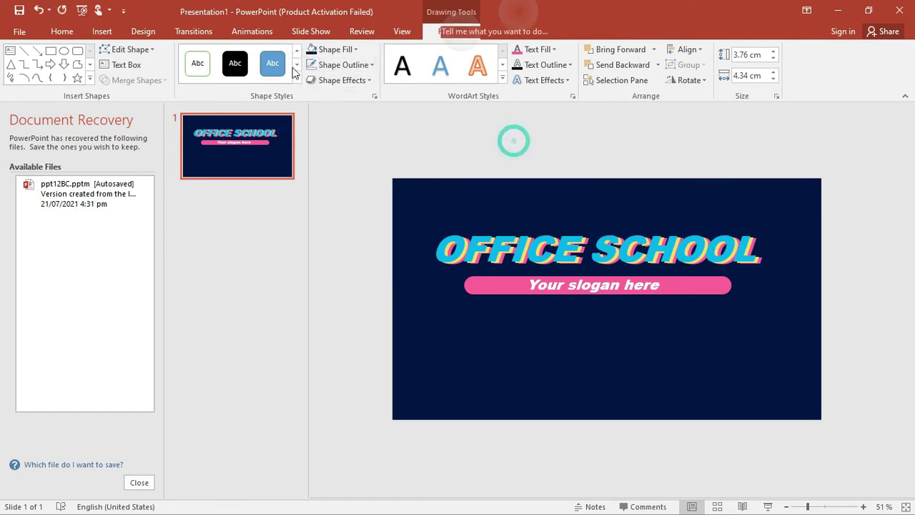
Step: Draw a No Fill, No Outline rectangle at the slide's left edge
click(102, 32)
click(229, 68)
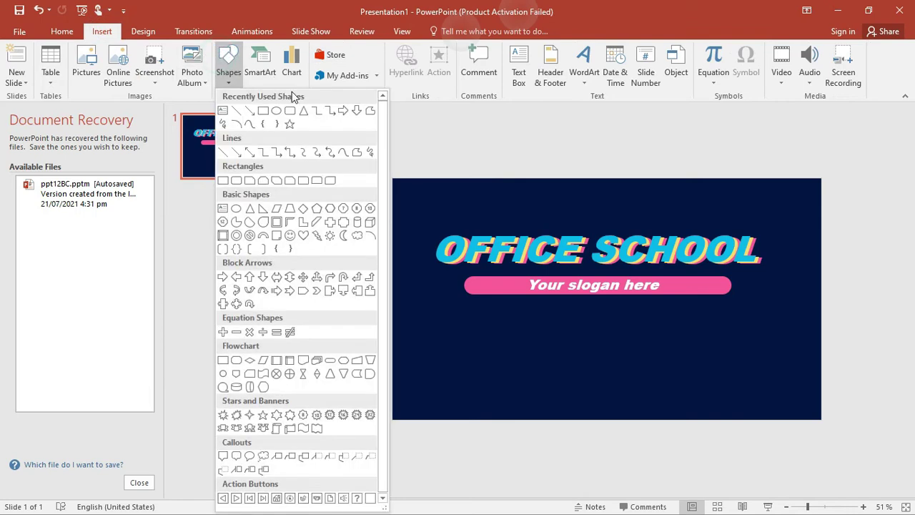
click(264, 110)
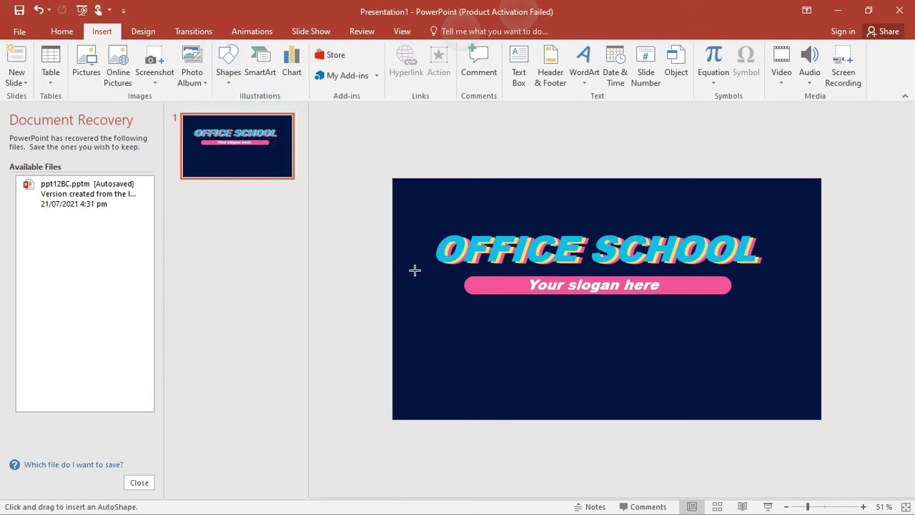
drag(394, 272, 459, 303)
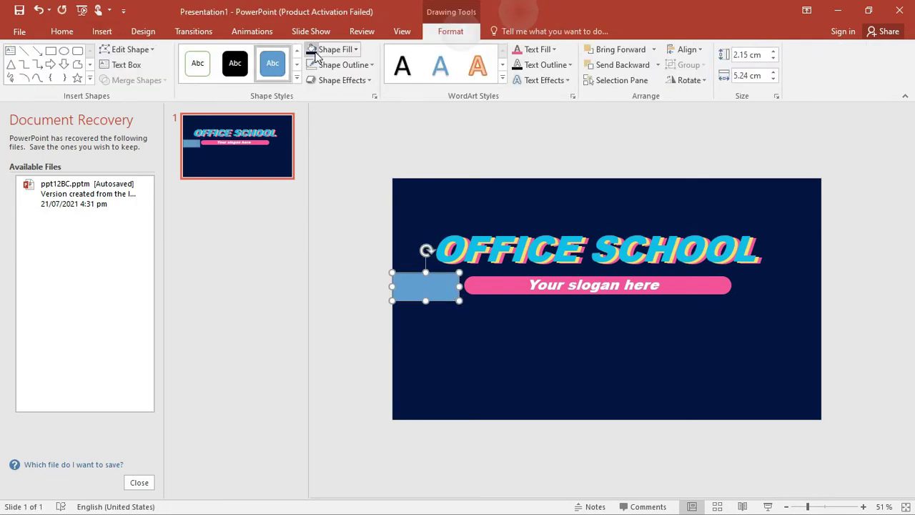
click(333, 50)
click(336, 64)
click(317, 155)
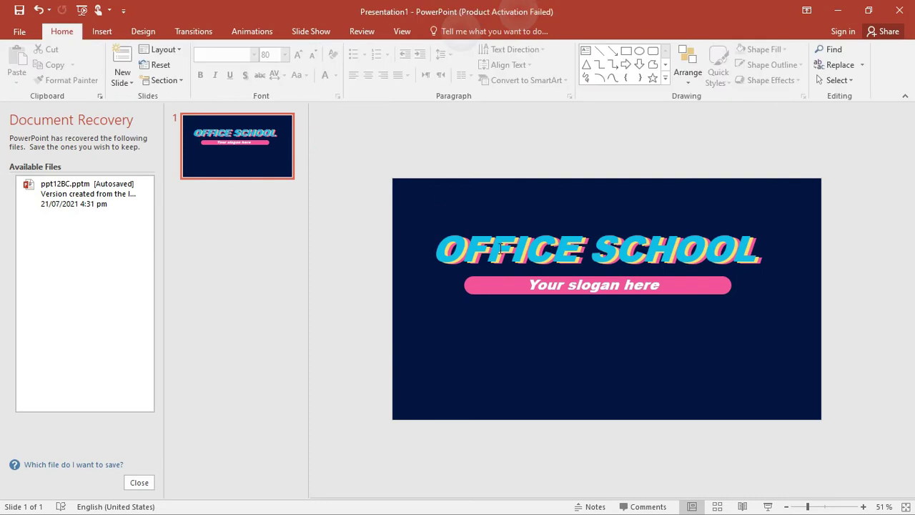
key(alt+F10)
click(574, 220)
Step: Give the title group a Fly In entrance from the right lasting 0.75 seconds
click(575, 220)
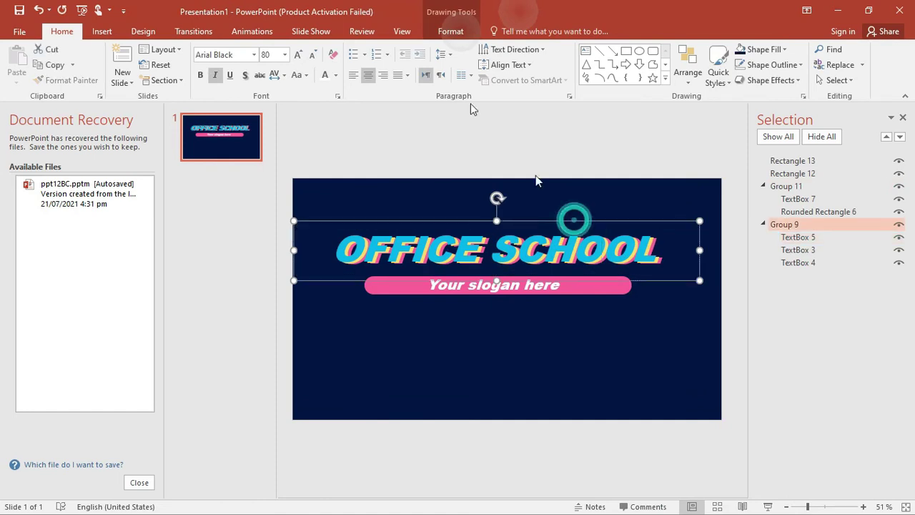
click(236, 33)
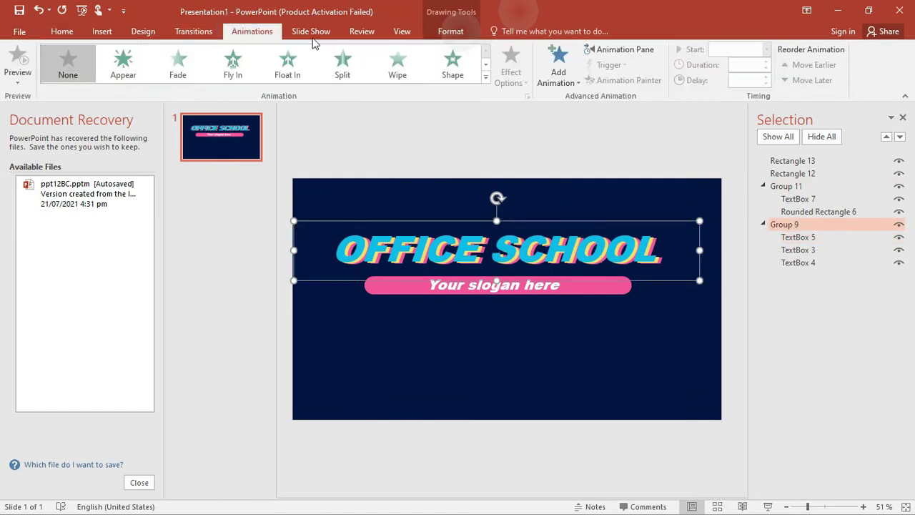
click(558, 67)
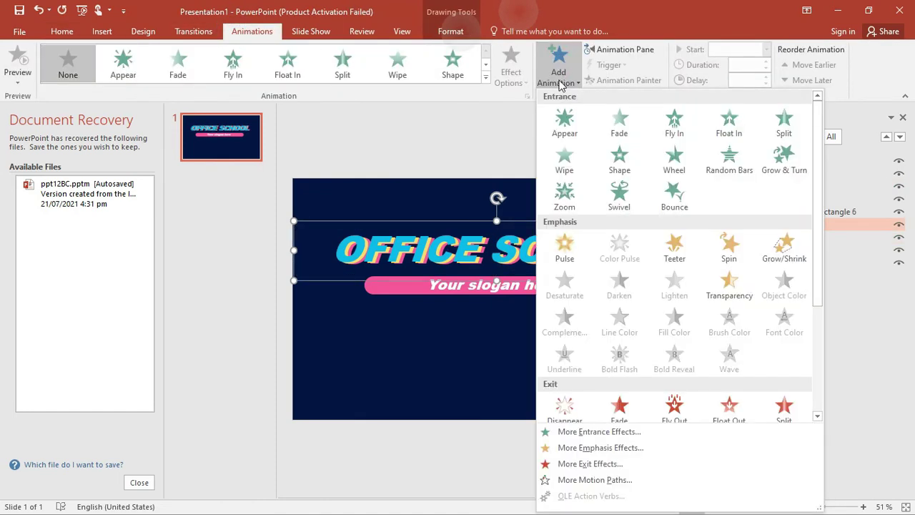
click(675, 127)
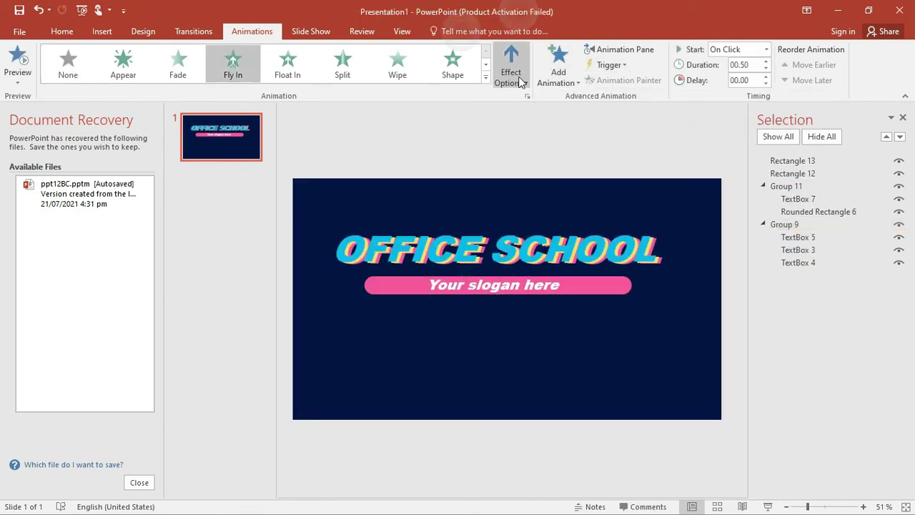
click(511, 71)
click(539, 300)
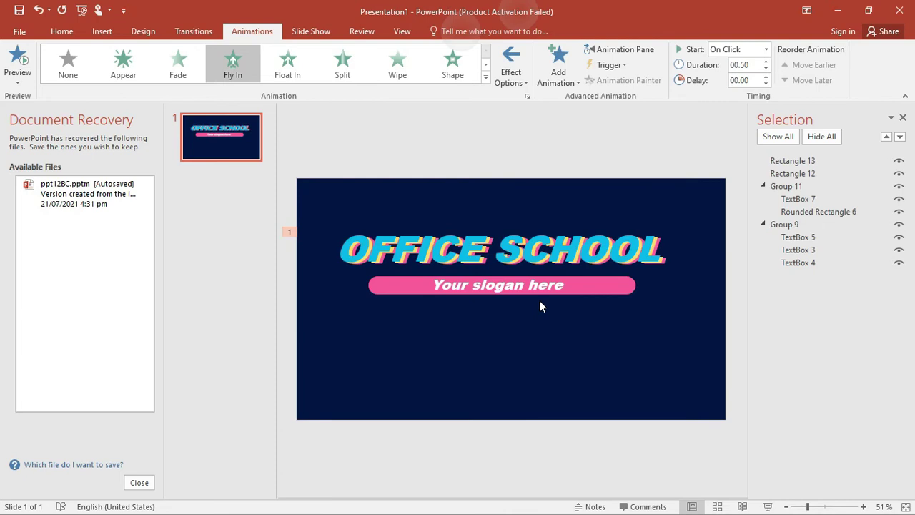
click(659, 226)
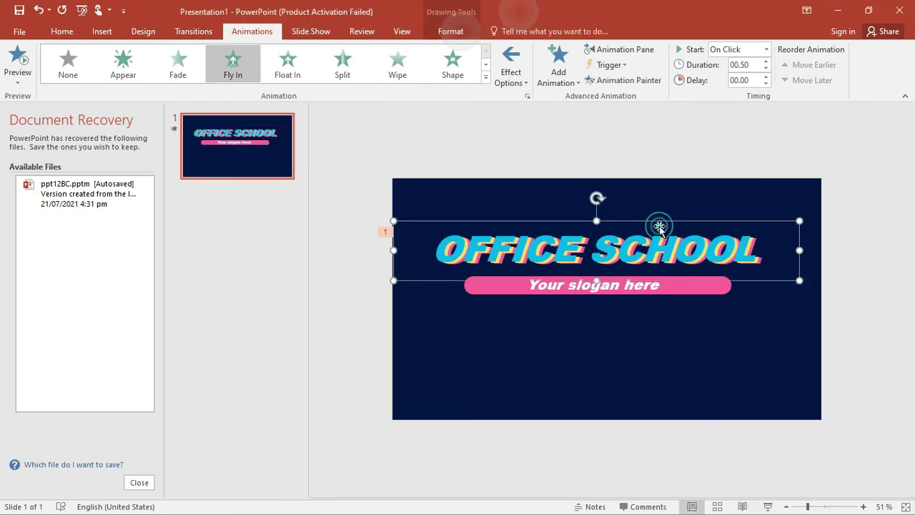
click(765, 62)
Step: Set the title group's Fly In smooth end to 0.75 seconds and close the Selection pane
click(619, 49)
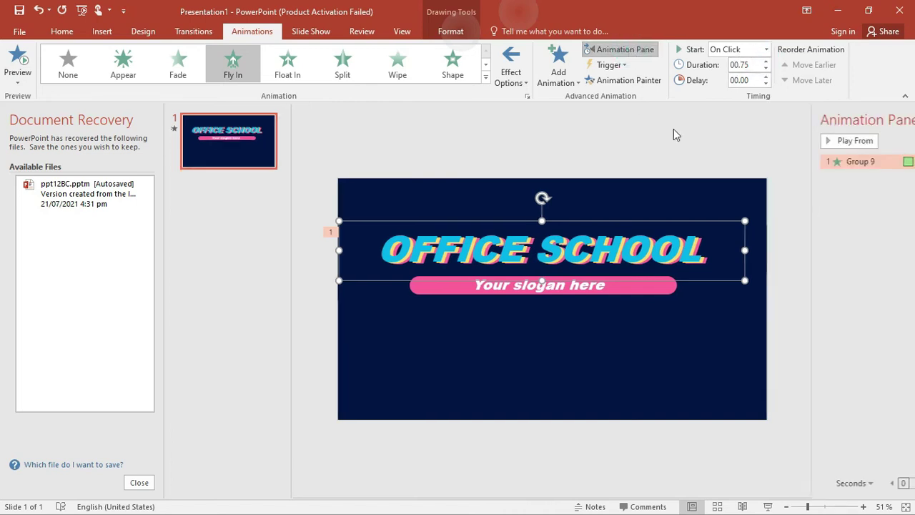
right_click(819, 166)
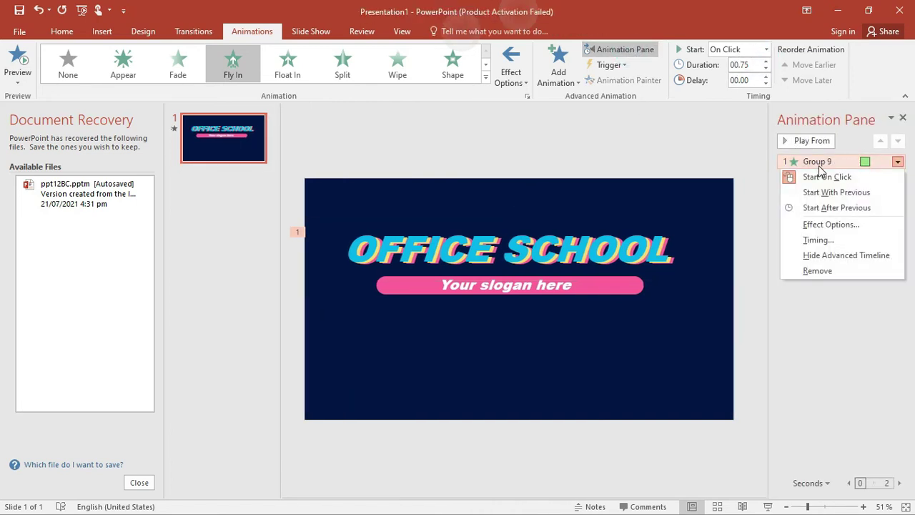
click(814, 222)
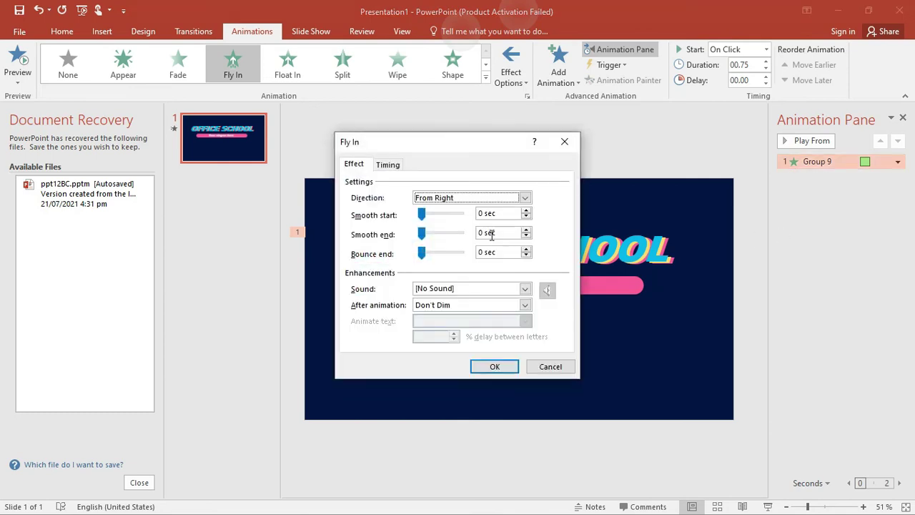
drag(425, 236, 462, 248)
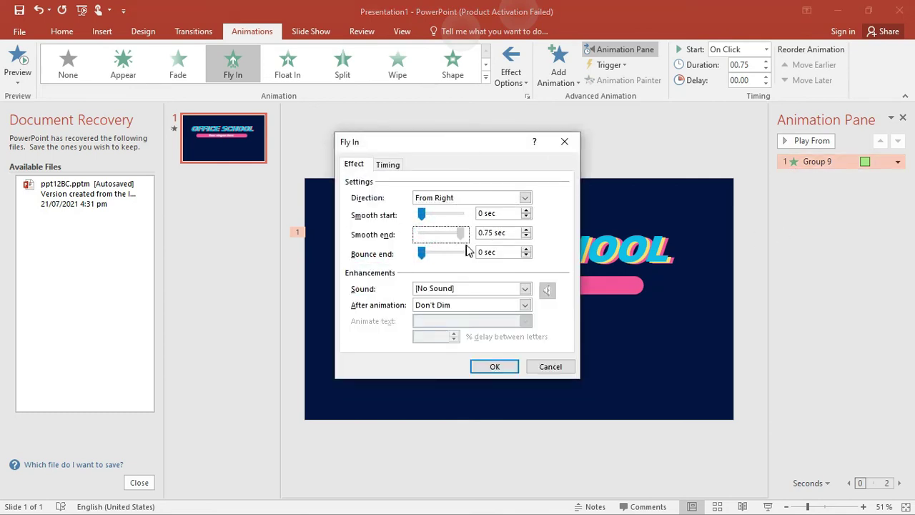
click(481, 368)
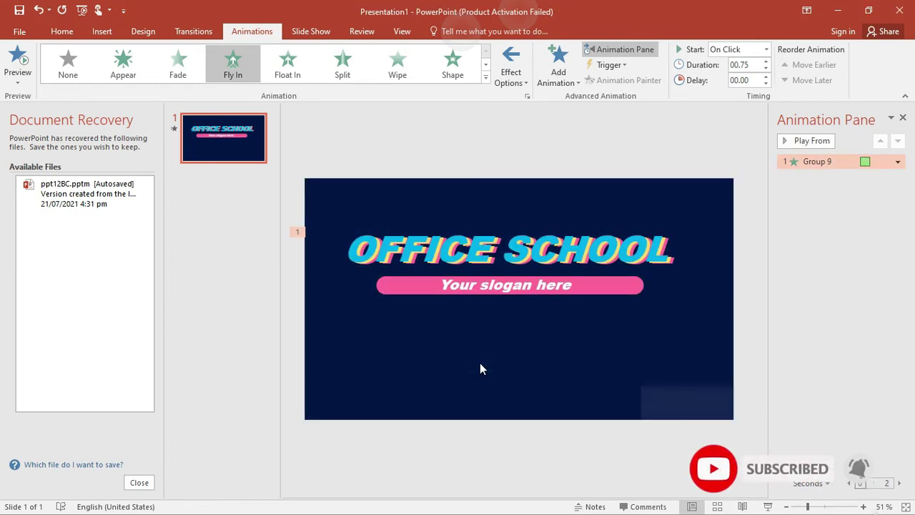
key(alt+F10)
click(756, 118)
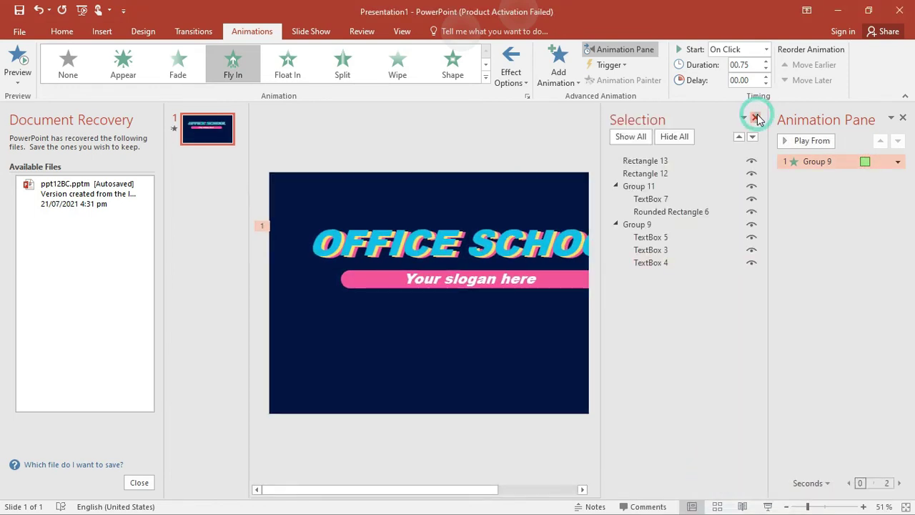
Step: Ungroup the pink slogan bar from the slogan text
click(624, 293)
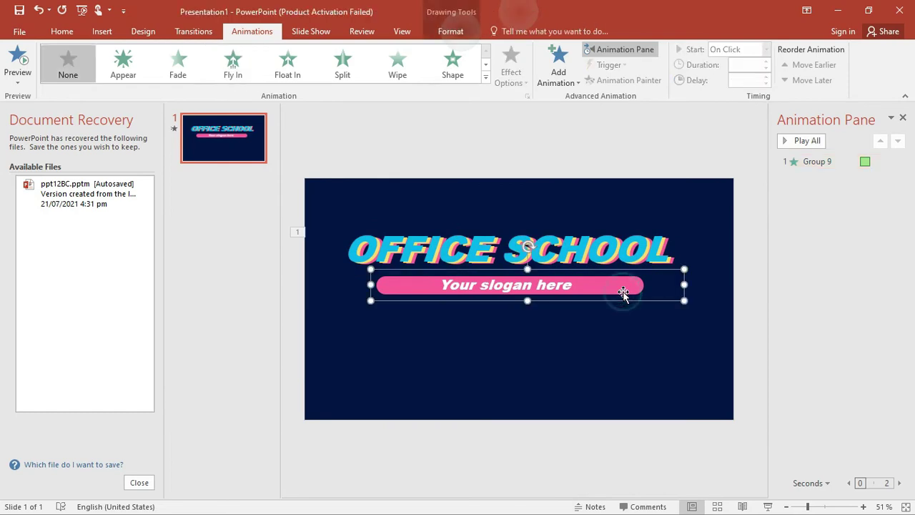
right_click(623, 293)
mouse_move(670, 385)
mouse_move(657, 369)
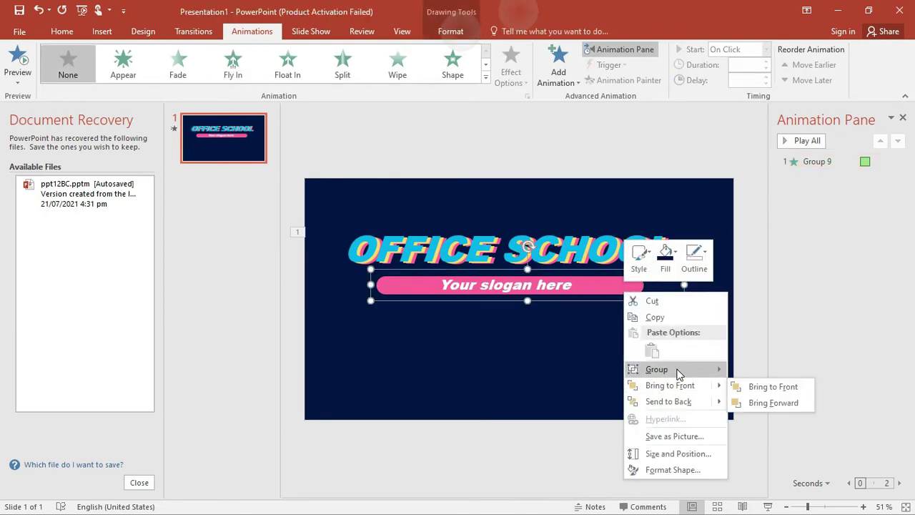
click(744, 402)
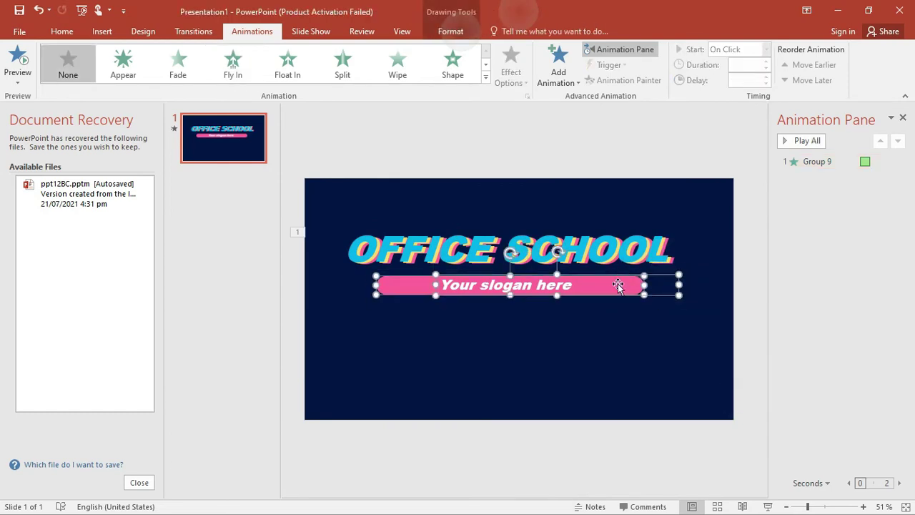
click(608, 318)
click(618, 286)
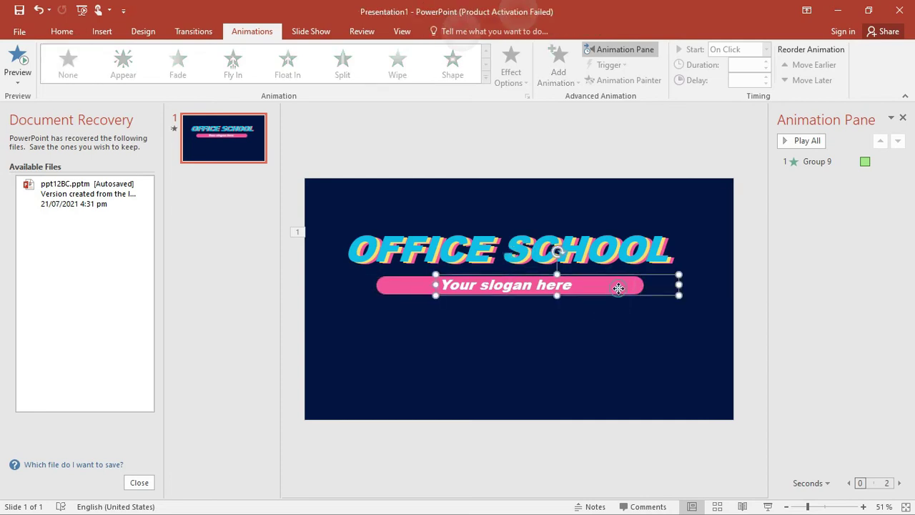
Step: Give the pink bar a Fly In entrance from the right
click(390, 284)
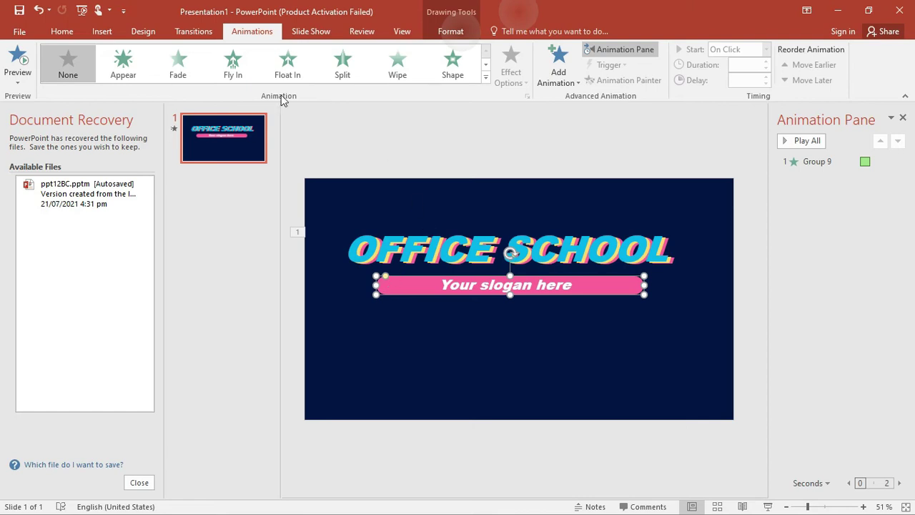
click(233, 65)
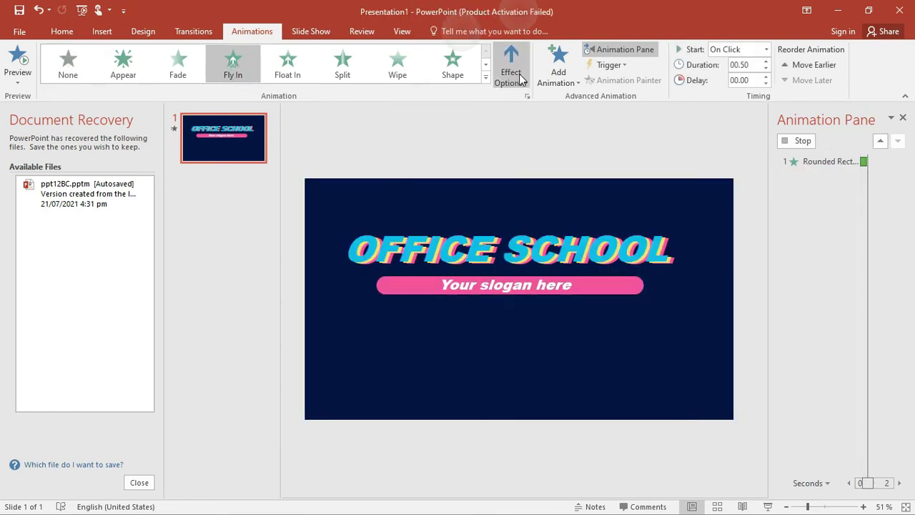
click(511, 64)
click(546, 307)
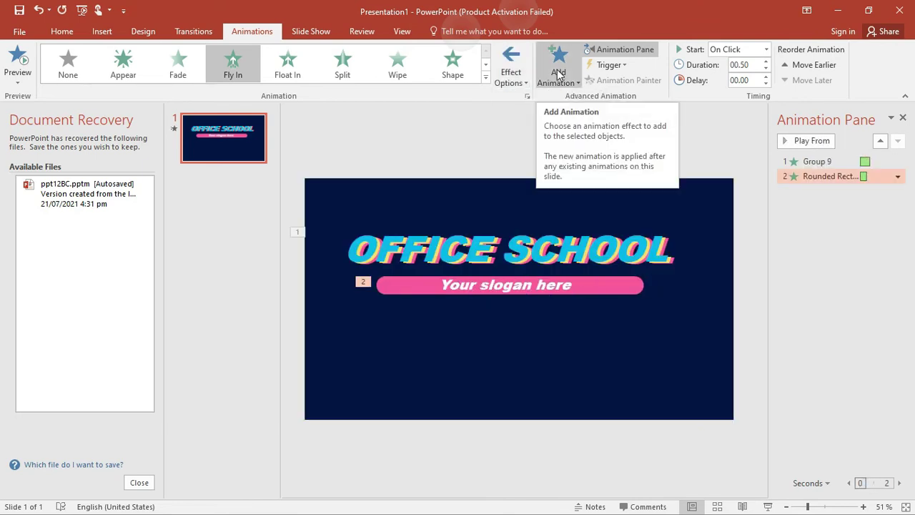
Step: Move the small empty box to the right end of the pink bar
click(325, 285)
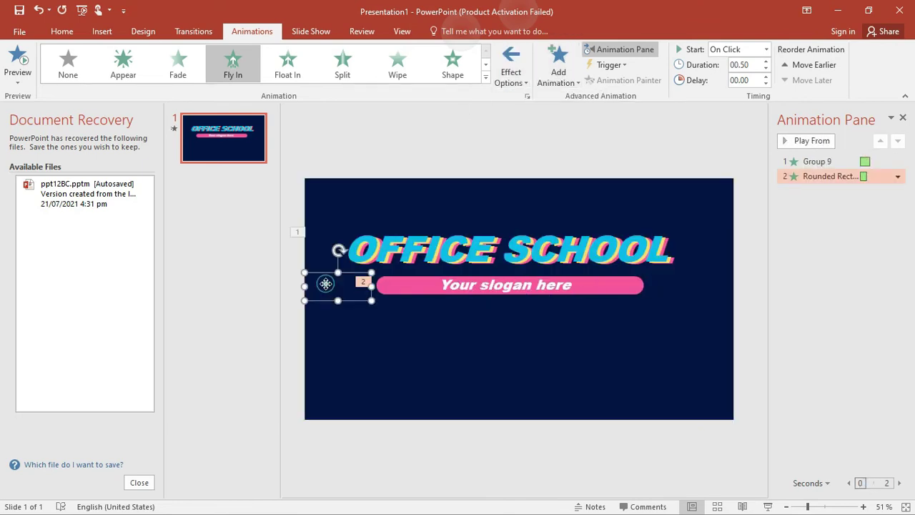
key(ctrl+v)
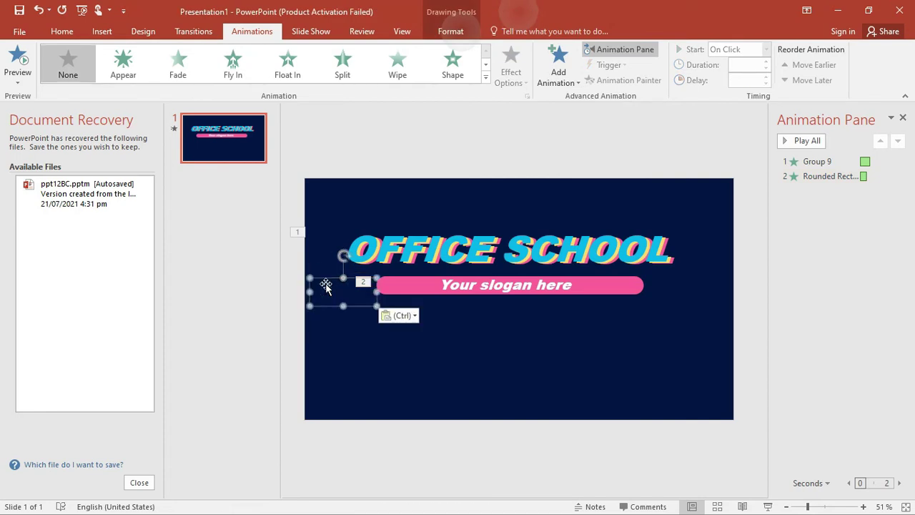
click(327, 296)
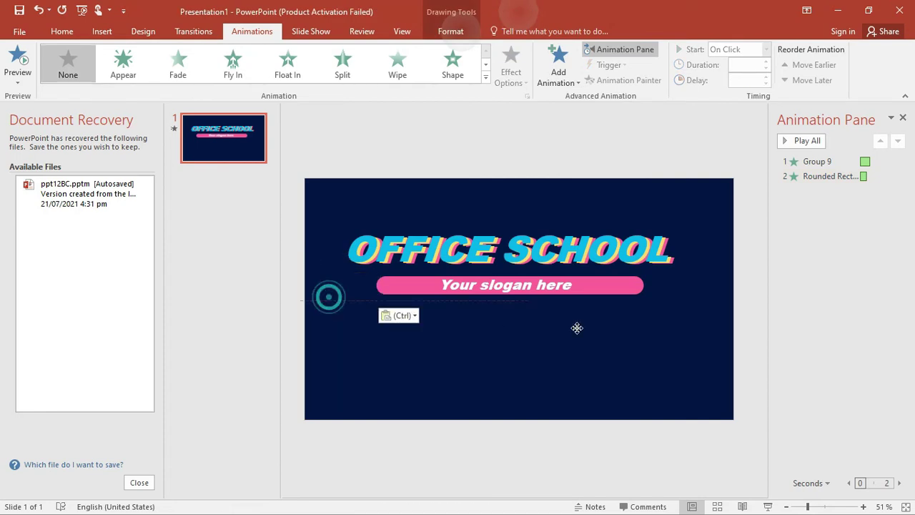
click(677, 296)
mouse_move(678, 296)
mouse_down()
mouse_move(648, 289)
mouse_move(685, 272)
mouse_move(644, 287)
mouse_up()
click(757, 281)
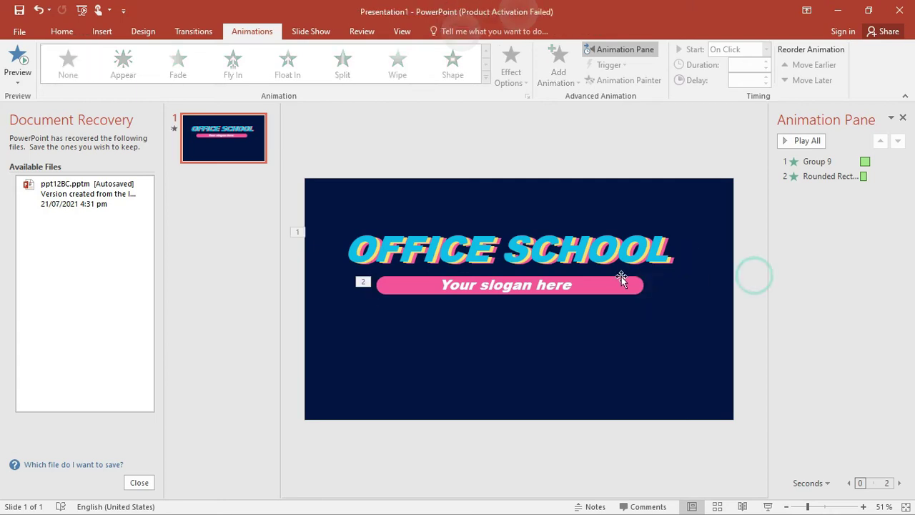
click(615, 283)
click(384, 279)
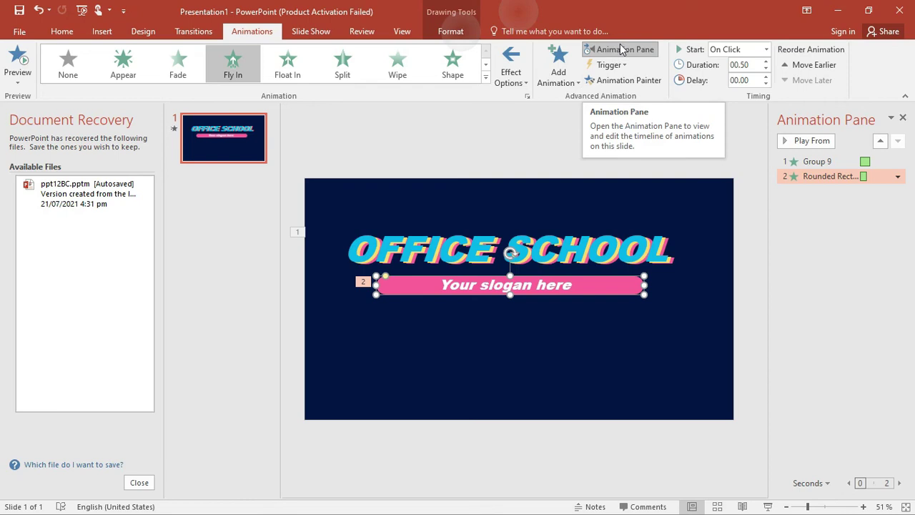
Step: Set the pink bar's Fly In to start With Previous with a 00.10 delay
click(766, 49)
click(746, 75)
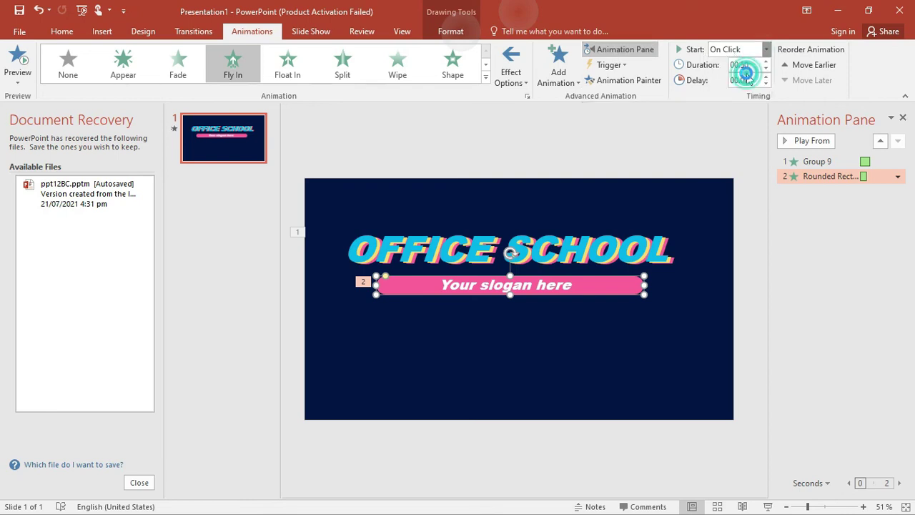
click(765, 76)
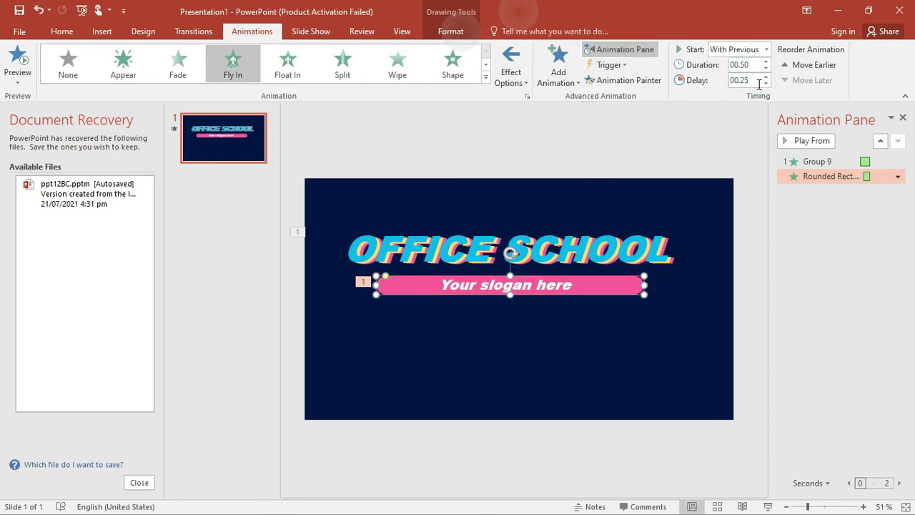
double_click(756, 80)
text(0)
key(alt+F10)
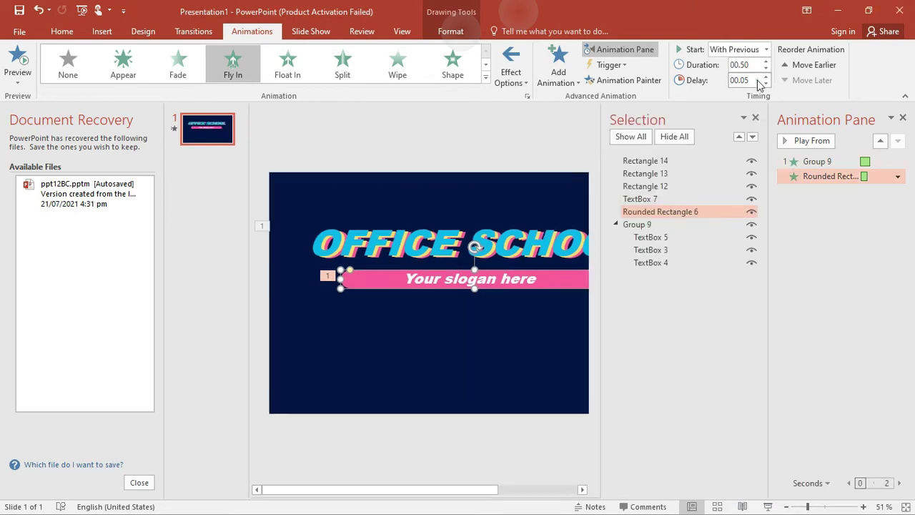
double_click(758, 81)
key(BackSpace)
text(1)
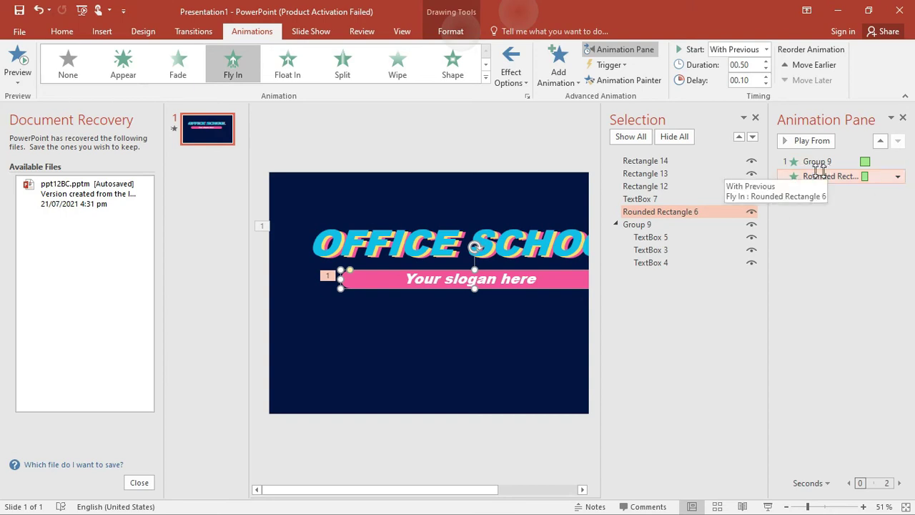
click(756, 119)
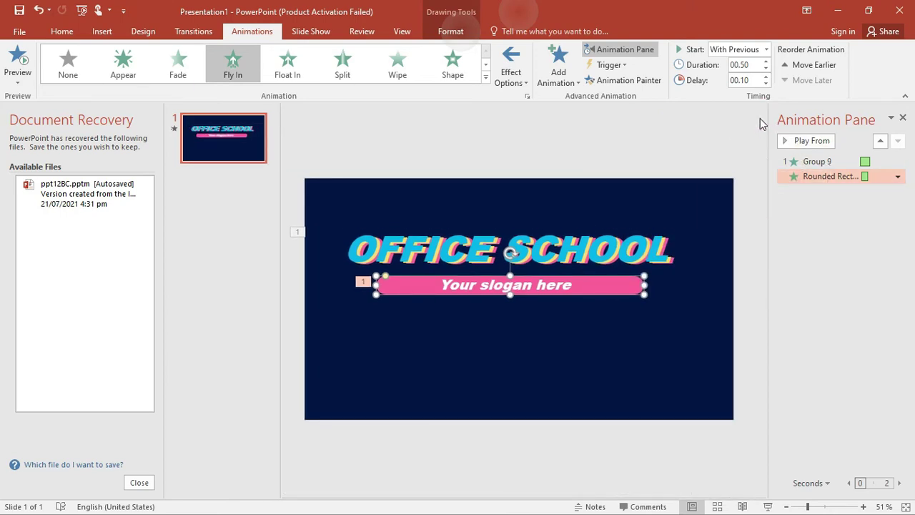
Step: Give the bar's Fly In a 0.5-second smooth end and move the small box further right
double_click(821, 177)
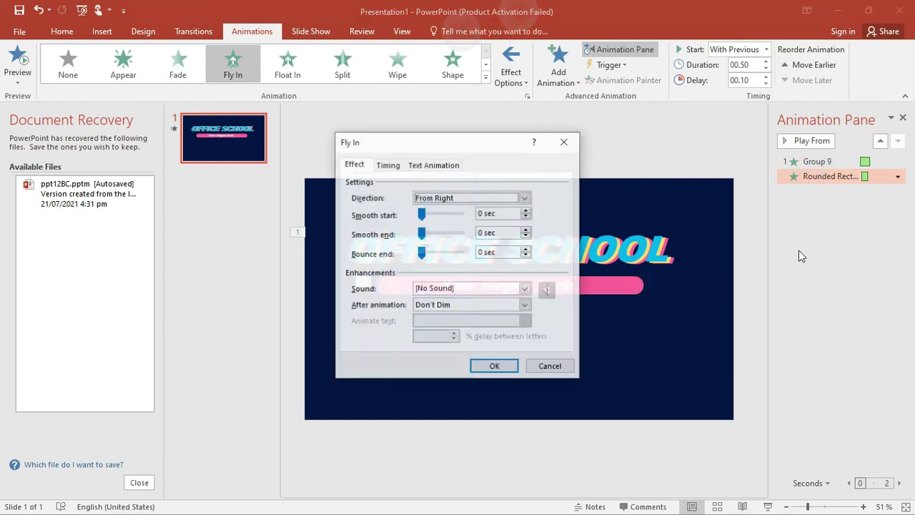
drag(421, 233, 461, 233)
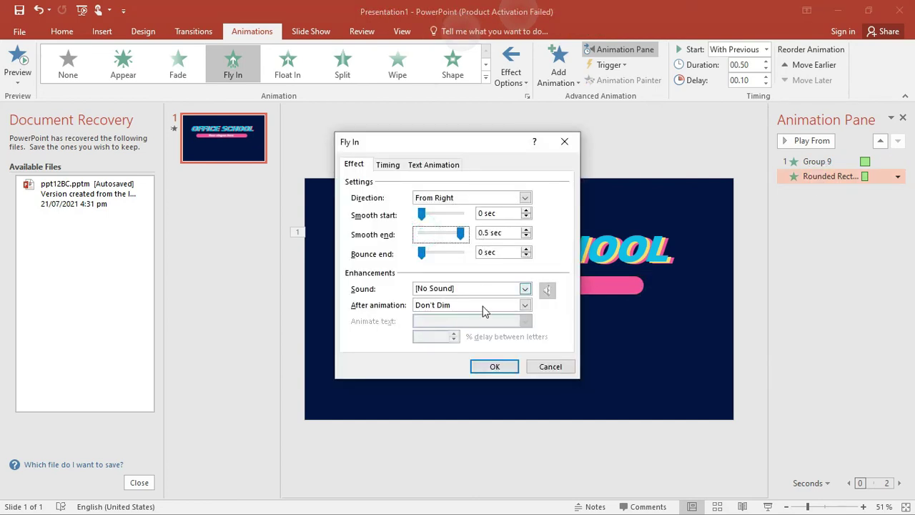
click(494, 367)
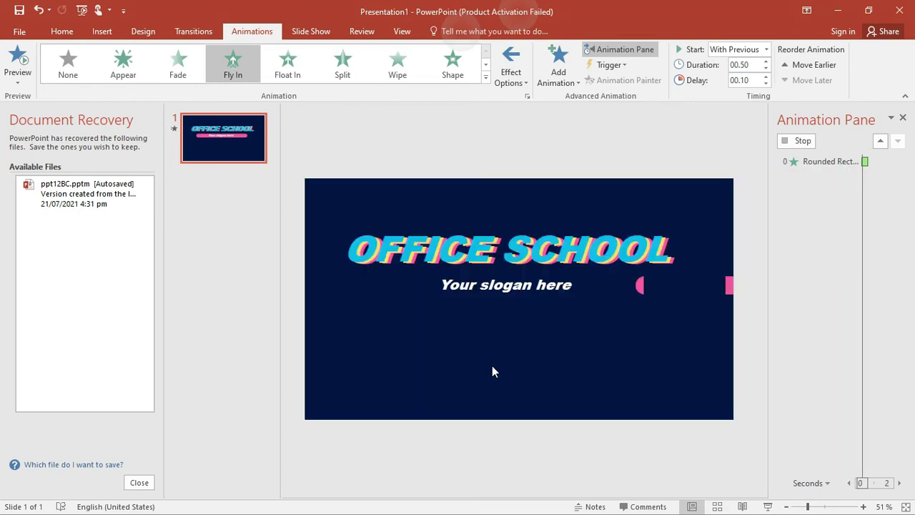
click(660, 284)
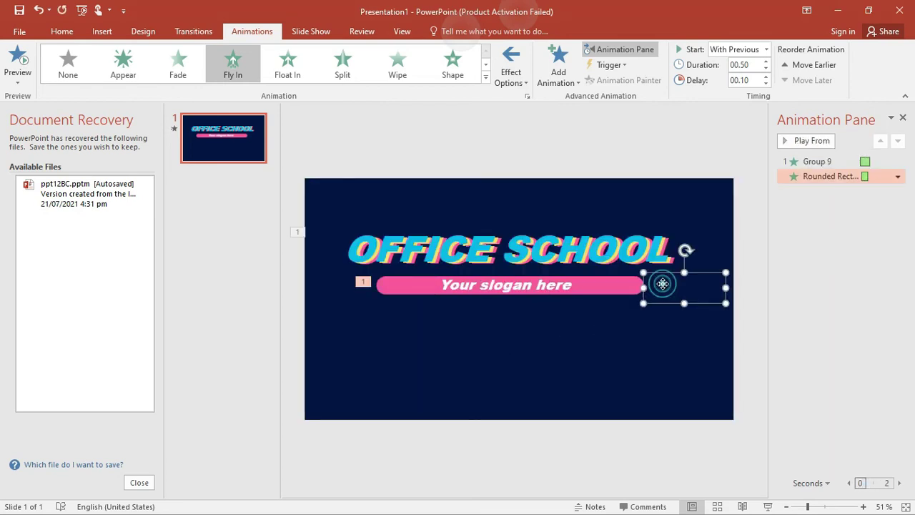
drag(660, 283, 734, 288)
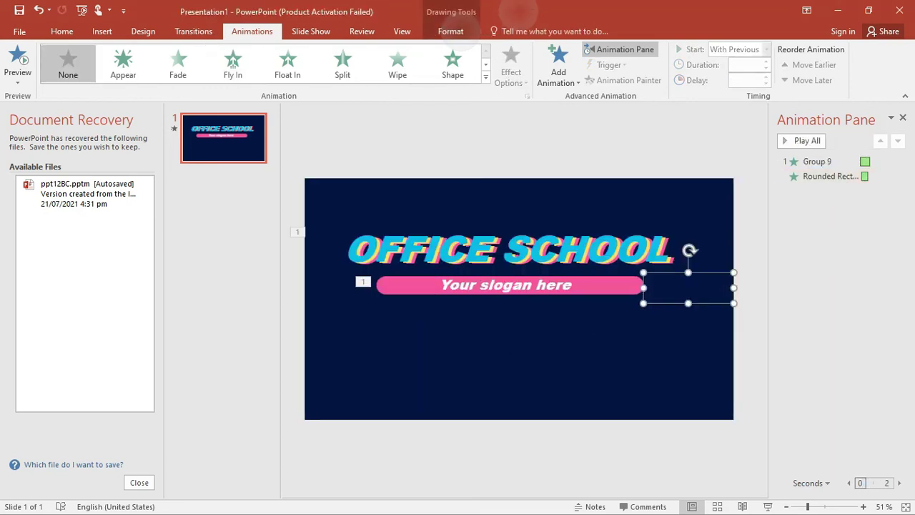
Step: Reopen the pink bar's Fly In settings to check them and preview the animation
click(587, 288)
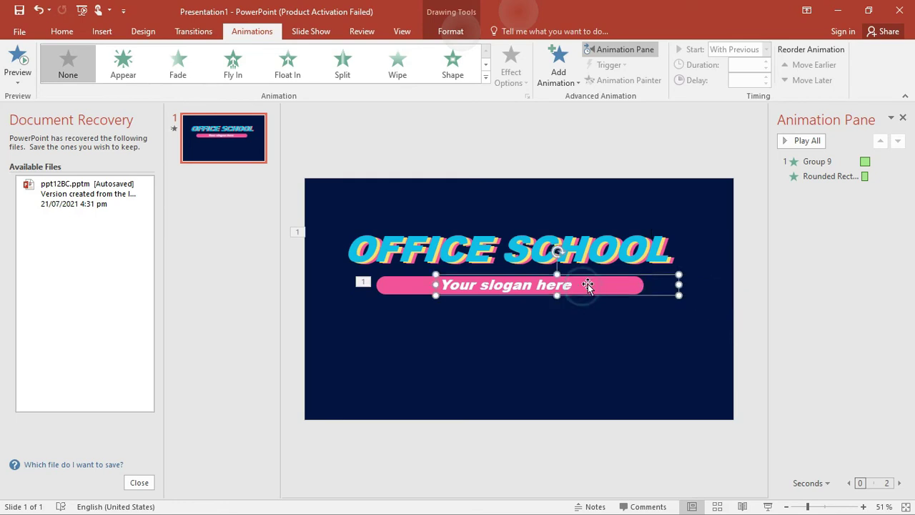
click(858, 177)
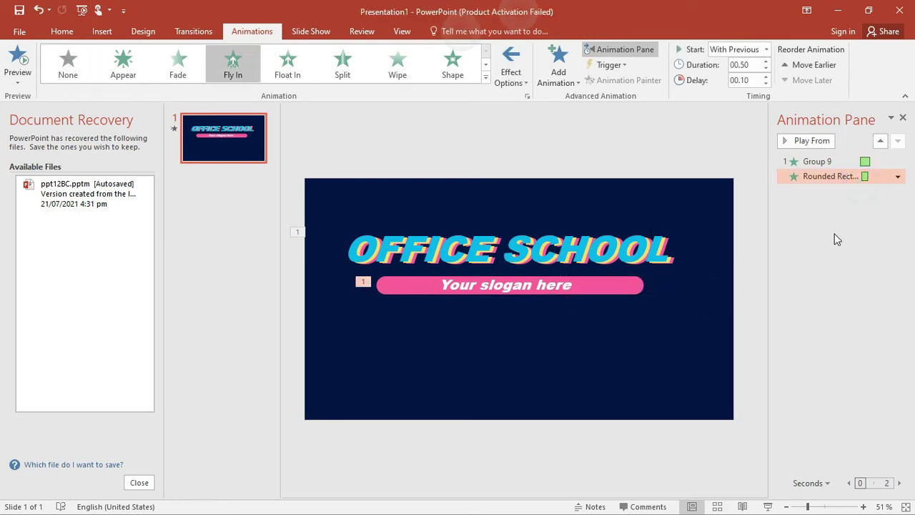
double_click(828, 176)
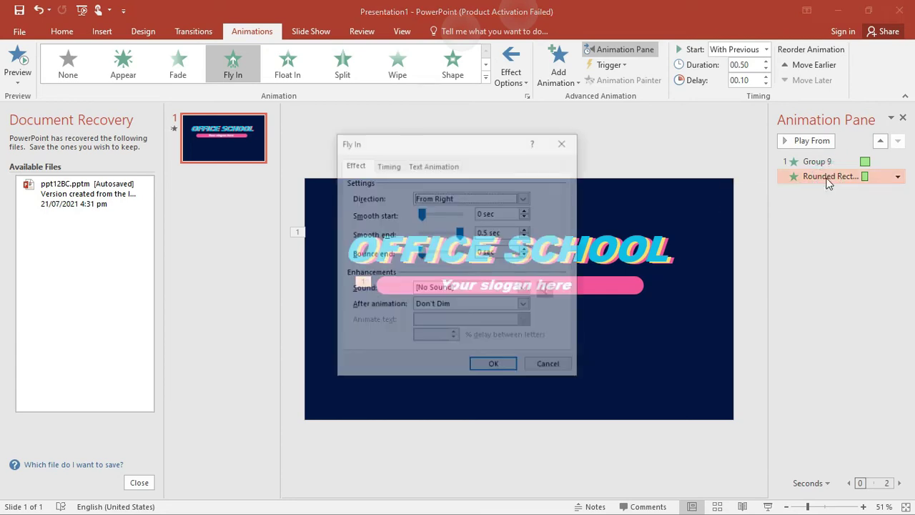
click(460, 233)
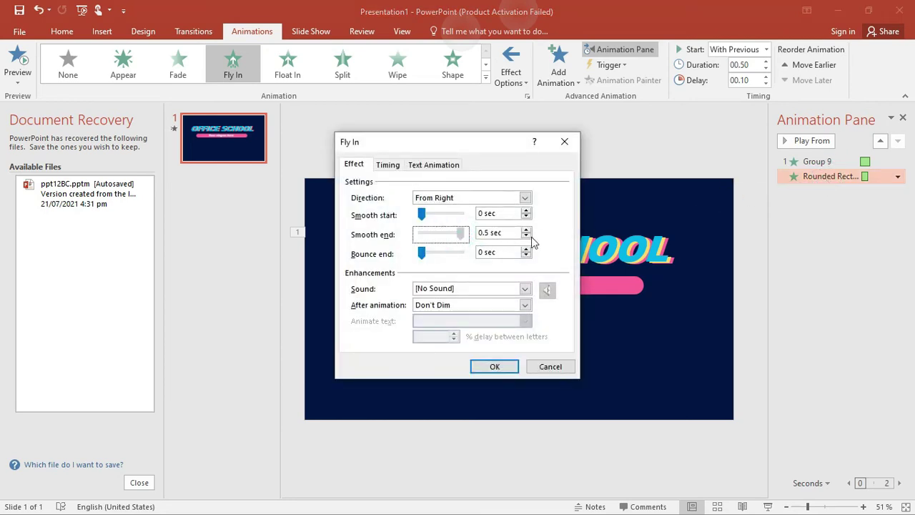
click(487, 367)
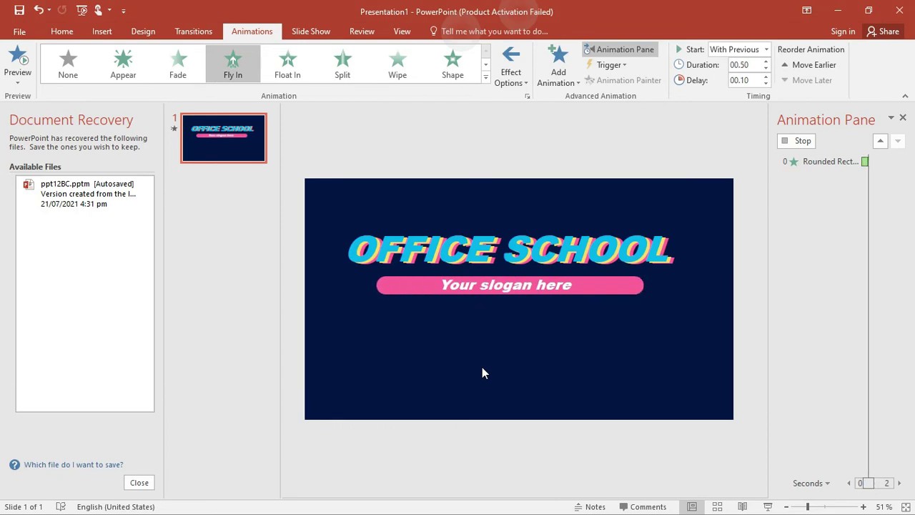
click(541, 284)
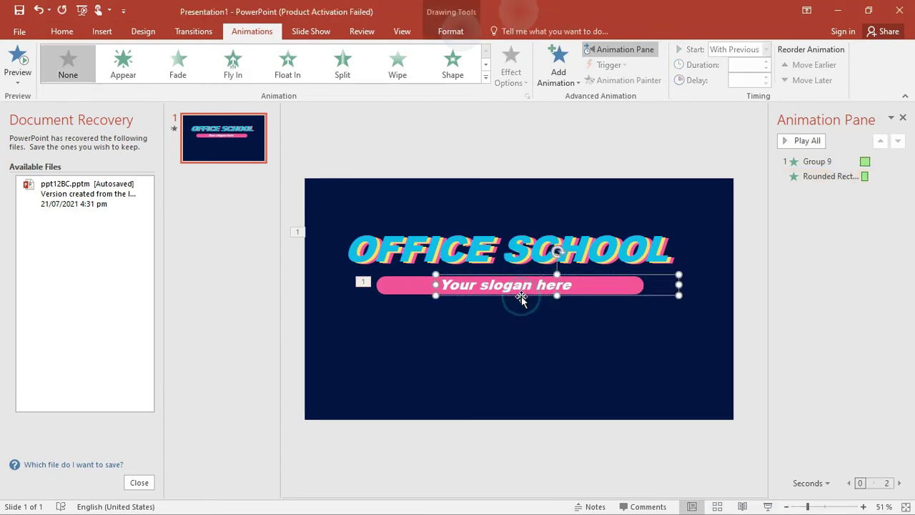
Step: Give the slogan text a Fly In entrance from the left
click(568, 87)
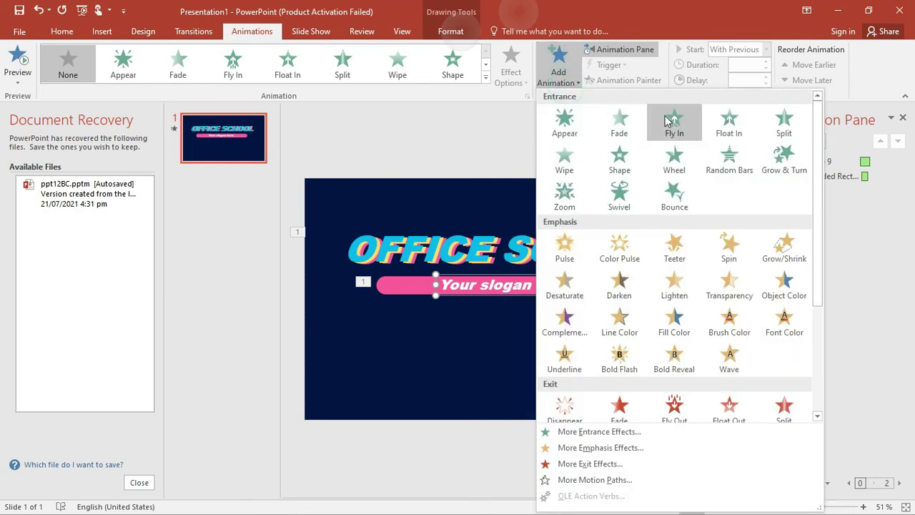
click(665, 117)
click(522, 77)
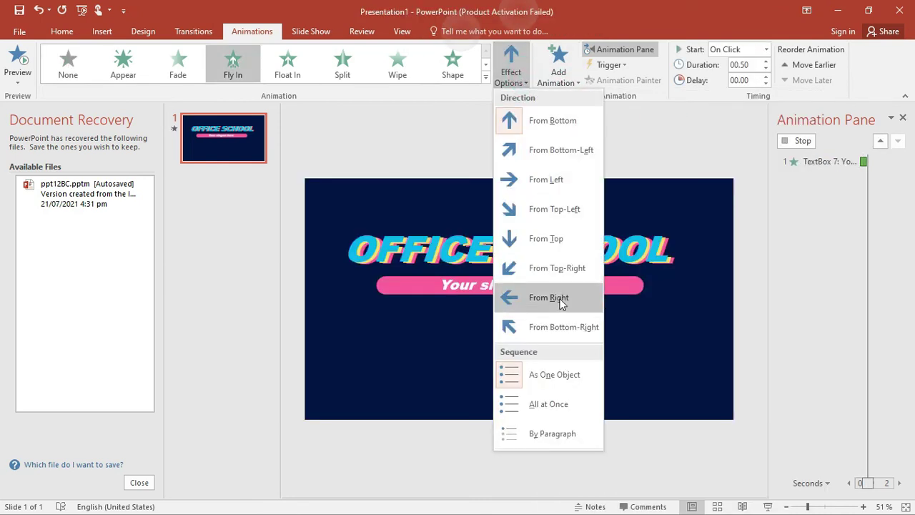
click(567, 194)
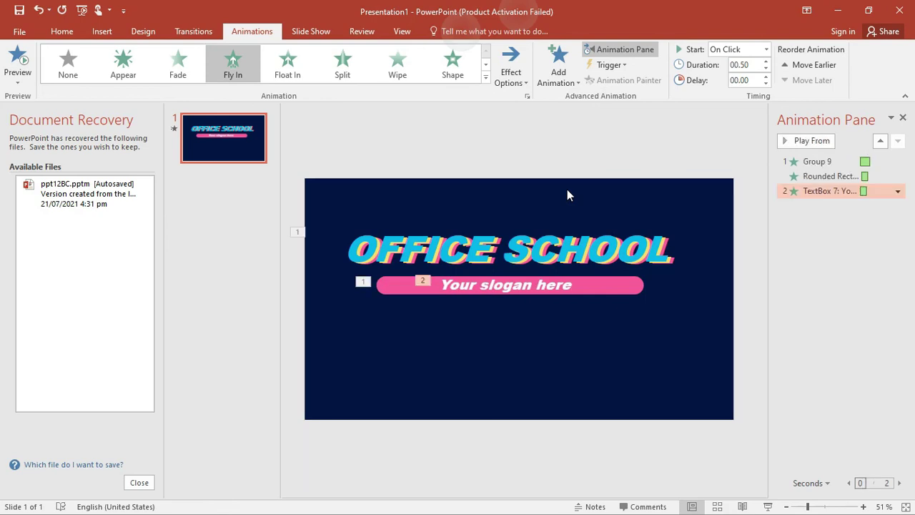
Step: Start the slogan's Fly In With Previous after a 00.15 delay, then open its settings
click(765, 50)
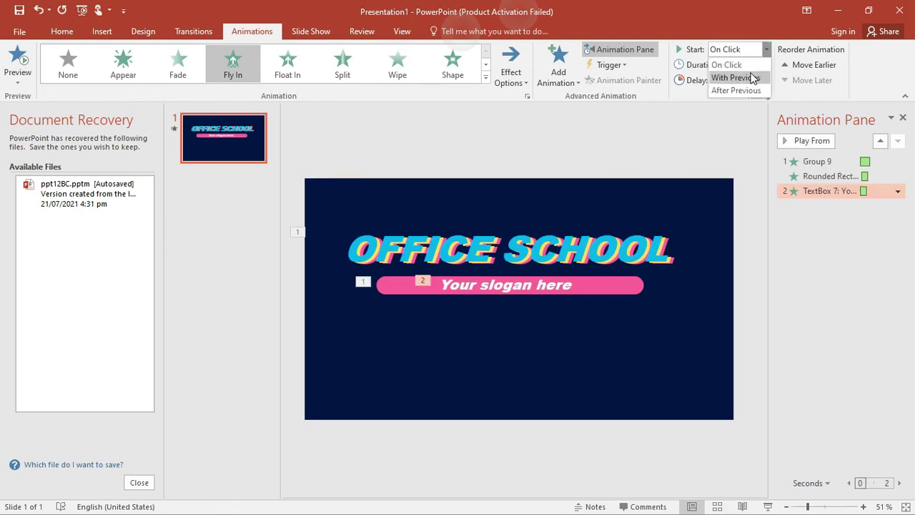
click(752, 77)
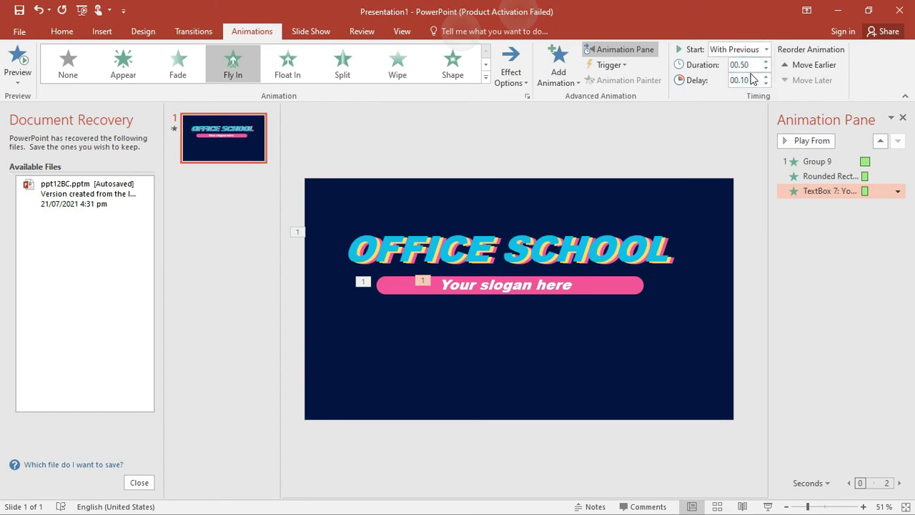
click(756, 81)
key(BackSpace)
text(5)
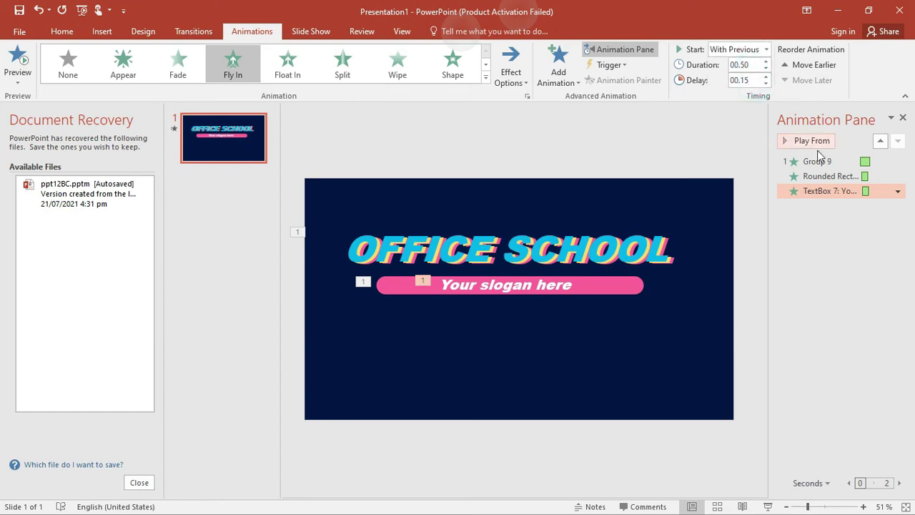
double_click(821, 192)
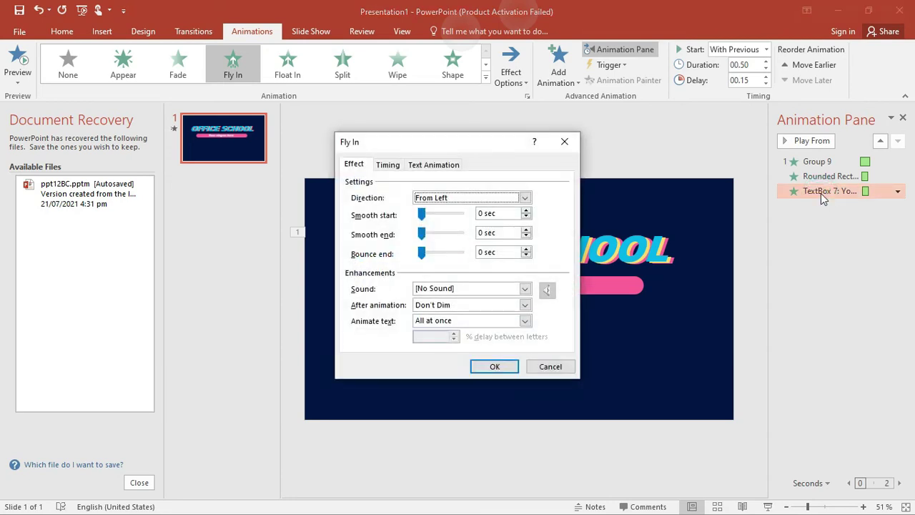
Step: Set the slogan's Fly In smooth end to 0.5 seconds and confirm with OK
click(450, 236)
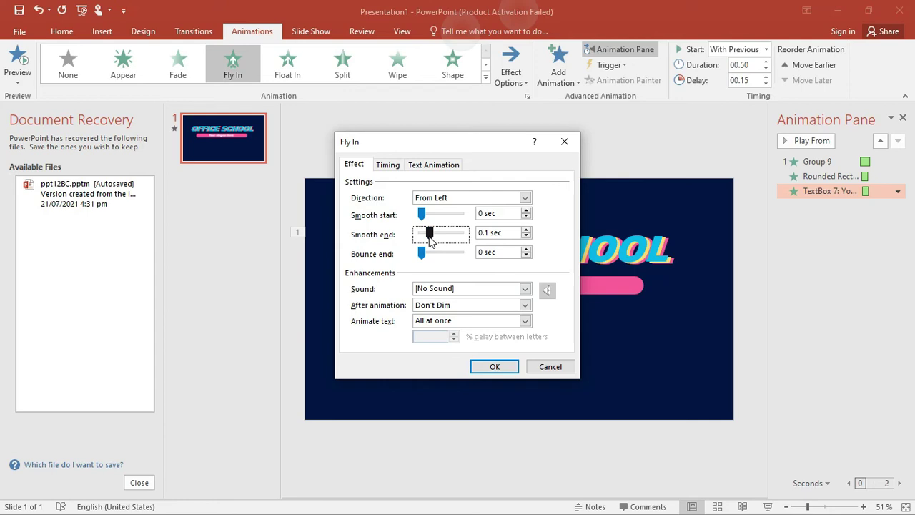
click(478, 234)
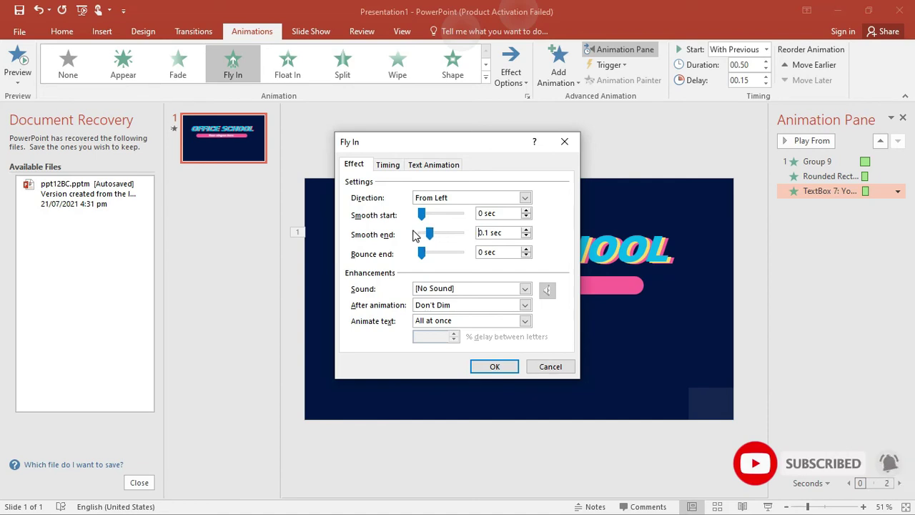
drag(429, 234, 460, 234)
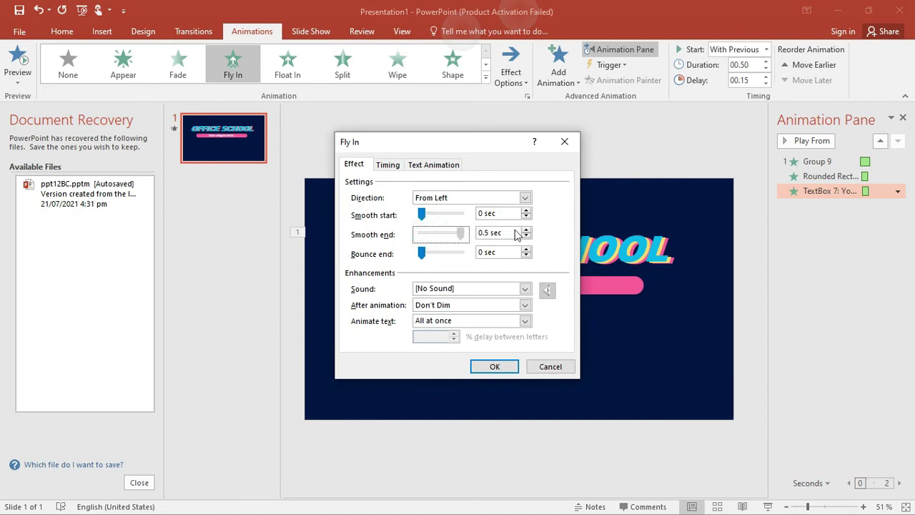
click(492, 369)
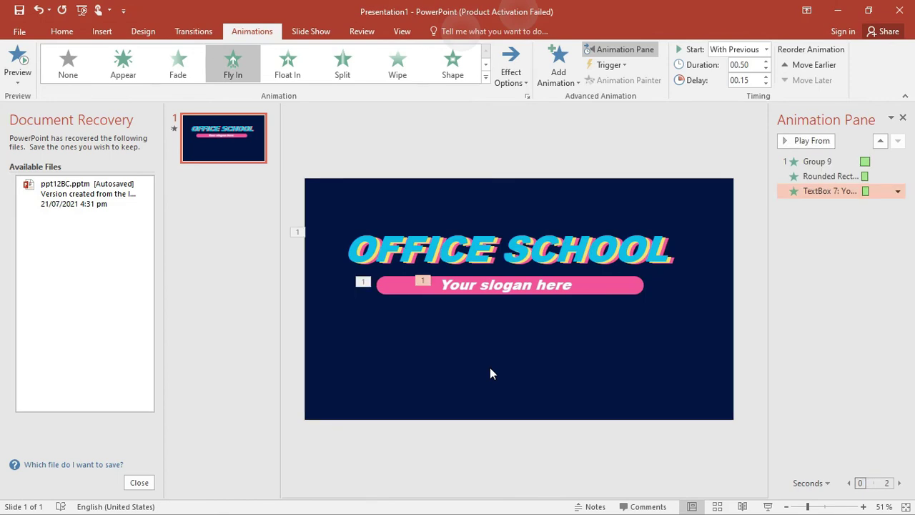
Step: Give the OFFICE SCHOOL title group a Fly Out exit to the left
click(618, 227)
click(559, 82)
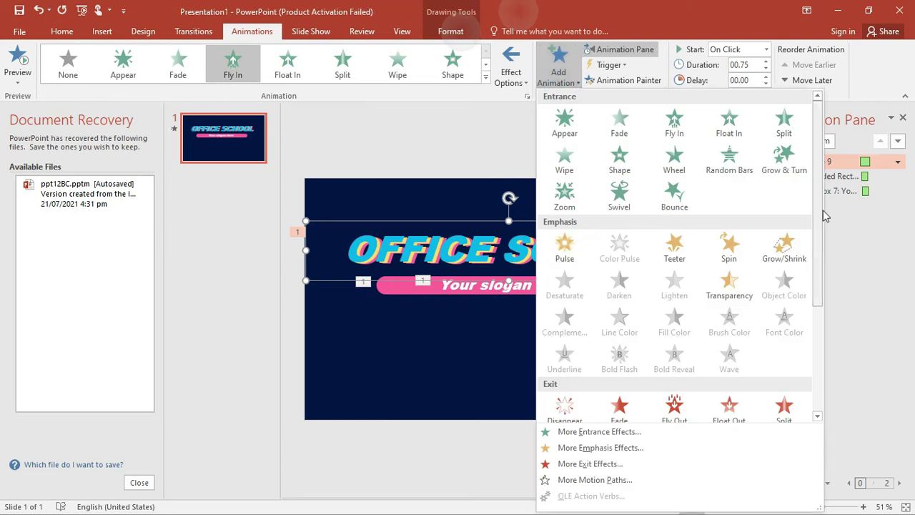
drag(819, 210, 821, 333)
click(675, 242)
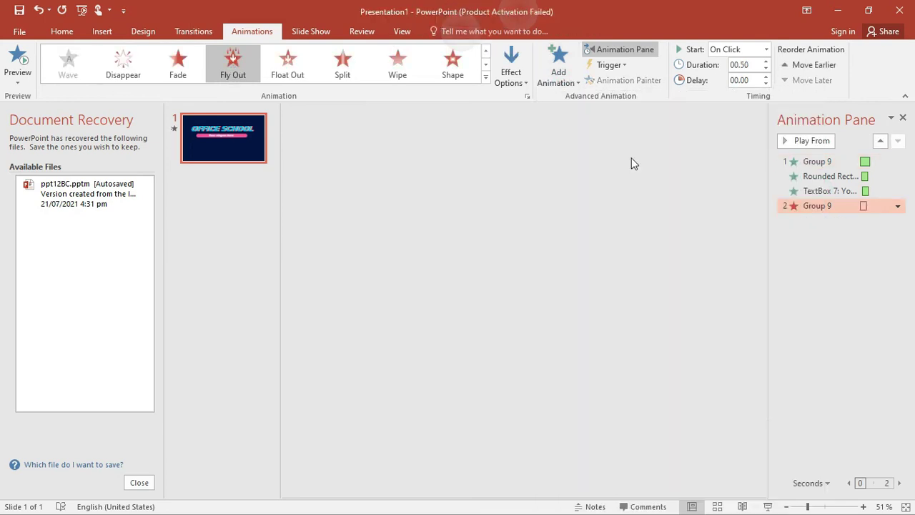
click(559, 77)
click(557, 80)
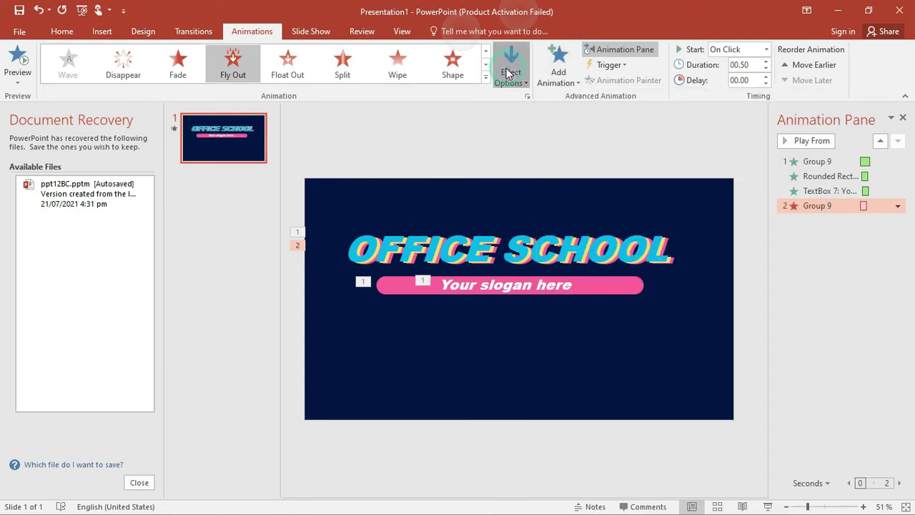
click(510, 84)
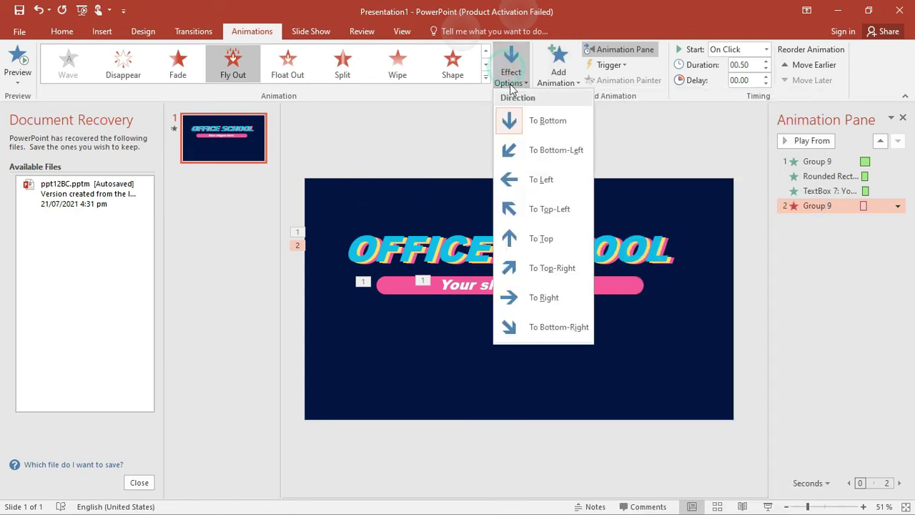
click(528, 188)
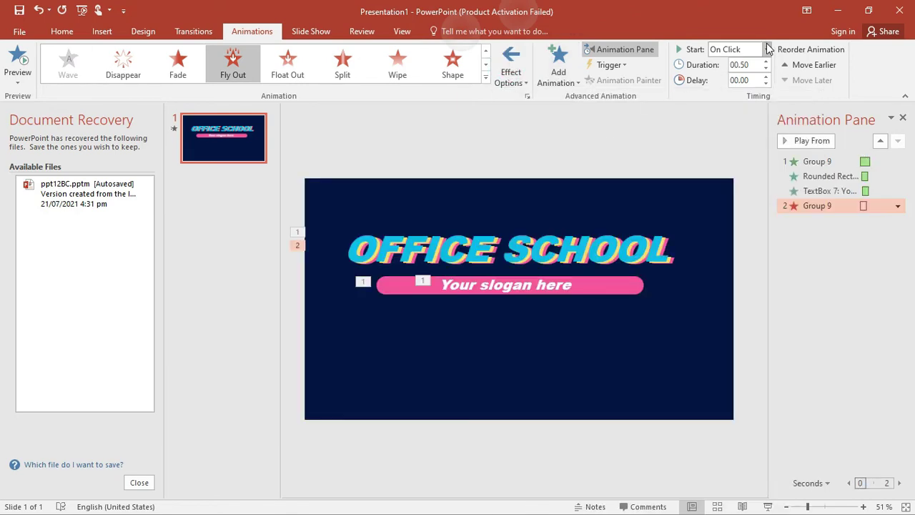
Step: Paste a copy of the small dark box at the slide's left edge, then reselect the title group's exit
click(692, 250)
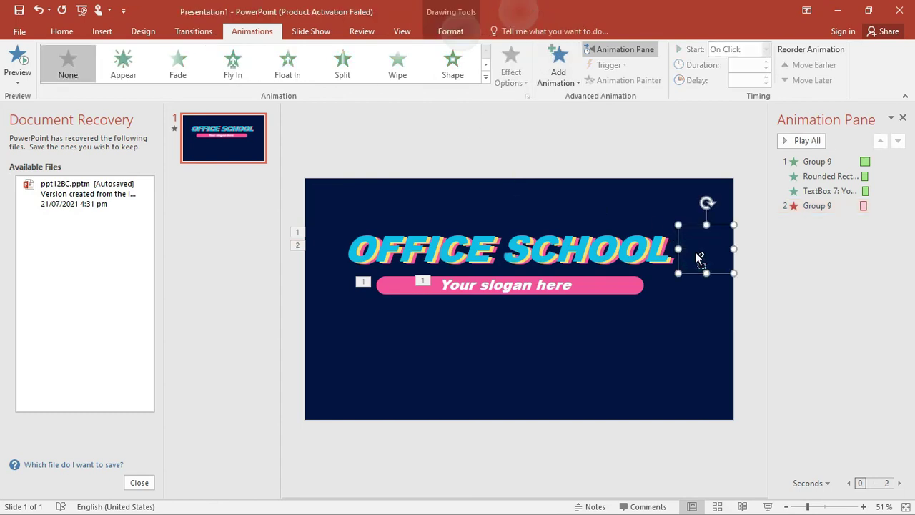
click(351, 219)
key(ctrl+v)
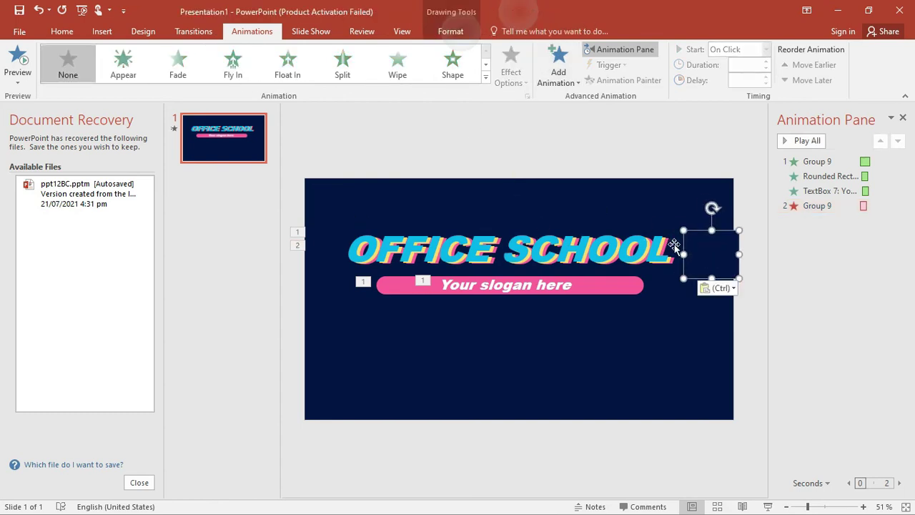
mouse_move(427, 217)
mouse_down()
mouse_move(309, 236)
mouse_move(305, 244)
mouse_up()
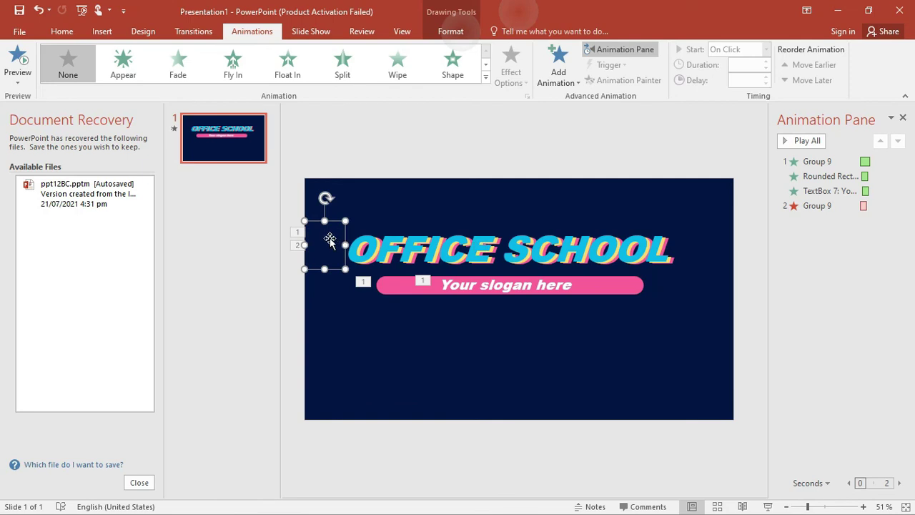
shift+click(444, 247)
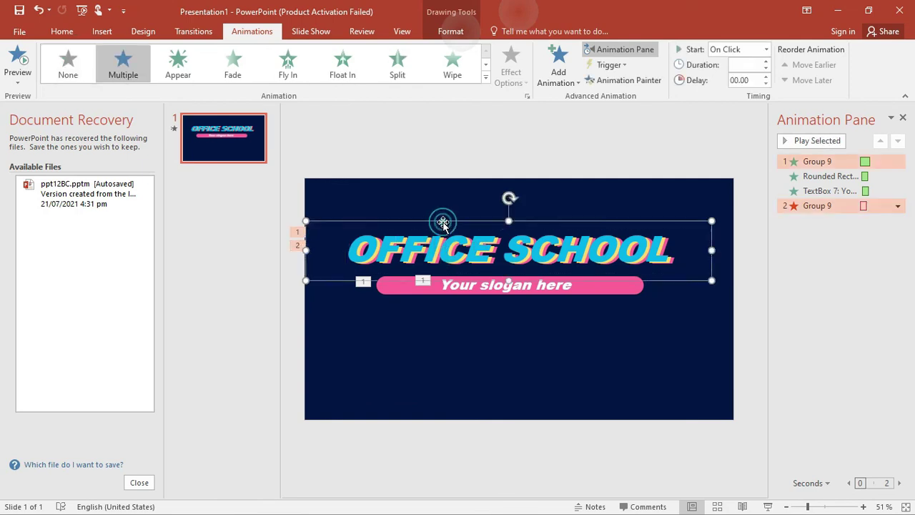
click(830, 206)
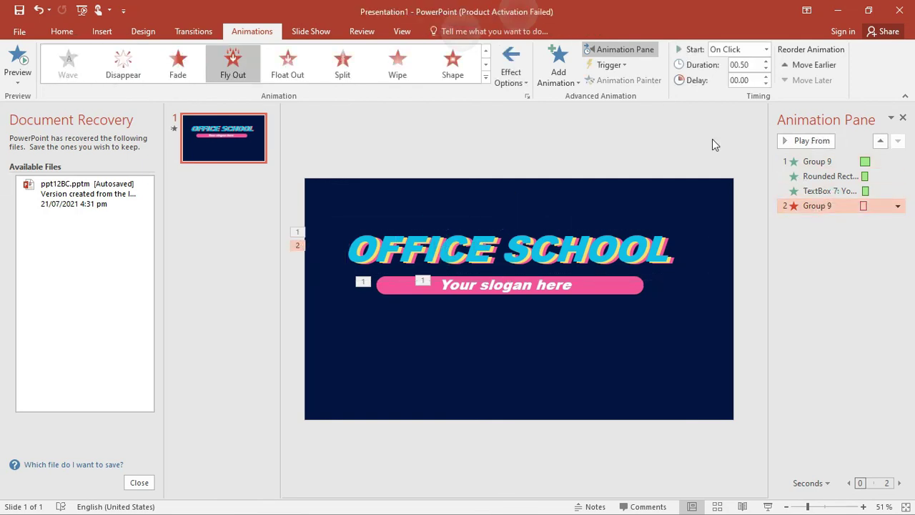
Step: Time the title's exit After Previous with 0.35 s duration and 1 s delay
click(766, 50)
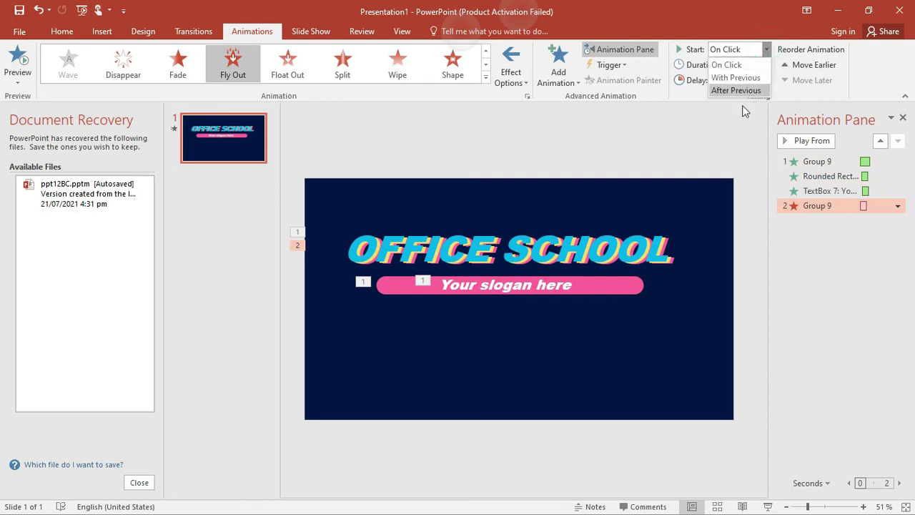
click(737, 91)
click(750, 65)
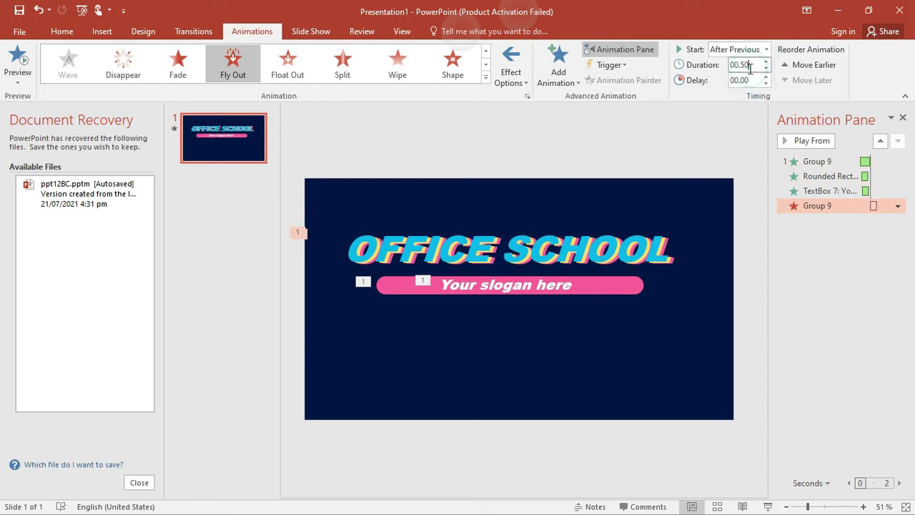
key(BackSpace)
key(BackSpace)
click(750, 80)
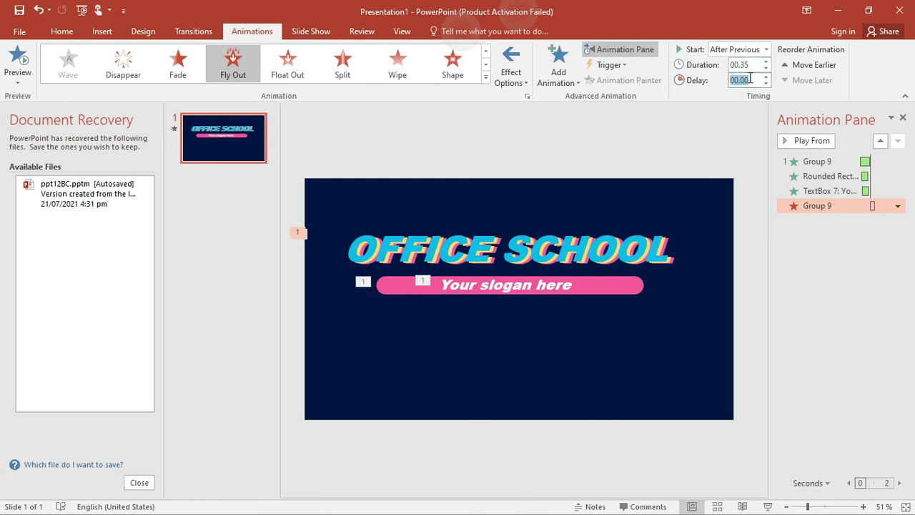
key(BackSpace)
text(1)
key(Return)
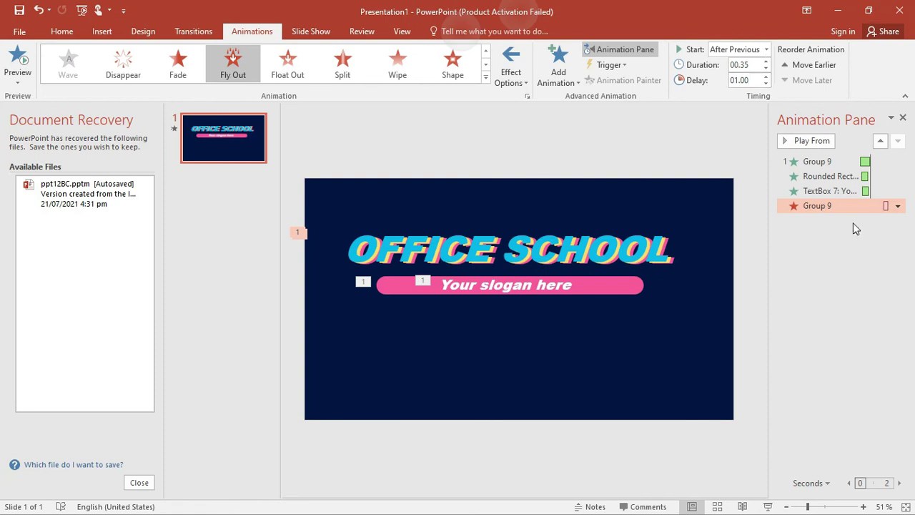
Step: Give the title's Fly Out exit a 0.35-second smooth start
double_click(854, 208)
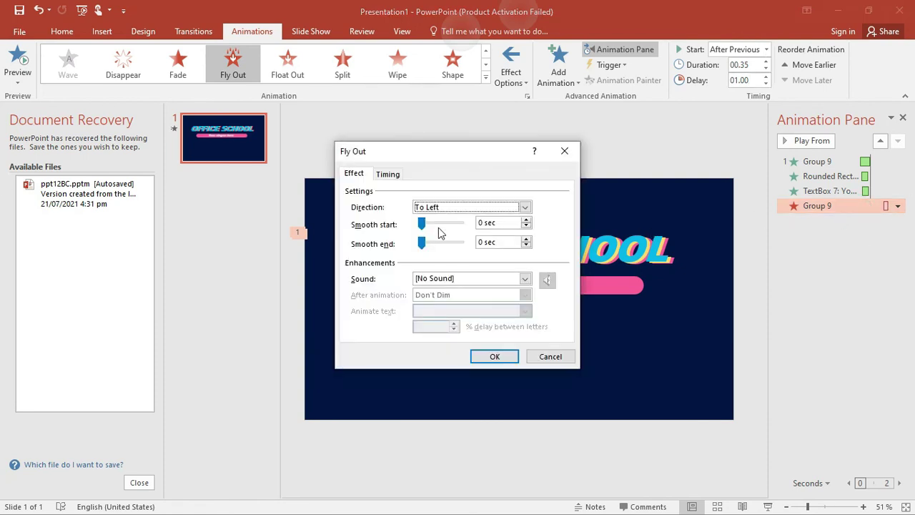
drag(422, 224, 460, 224)
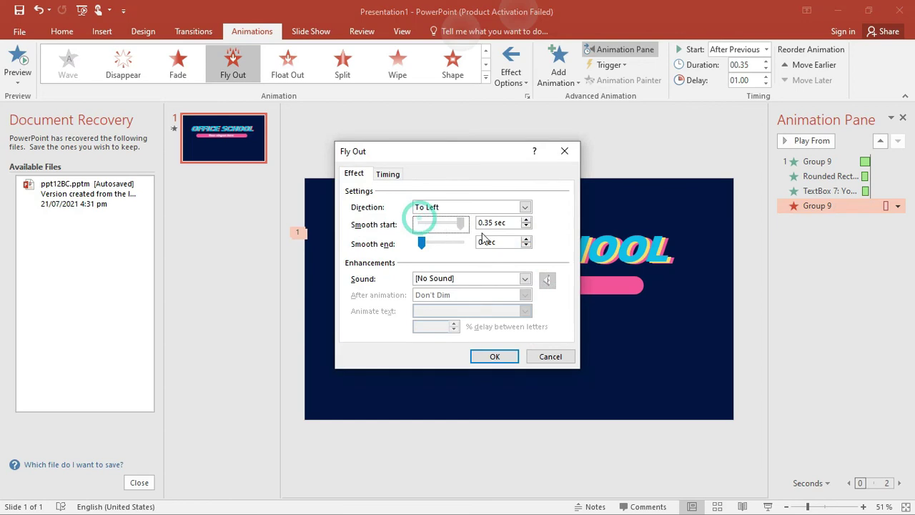
click(493, 356)
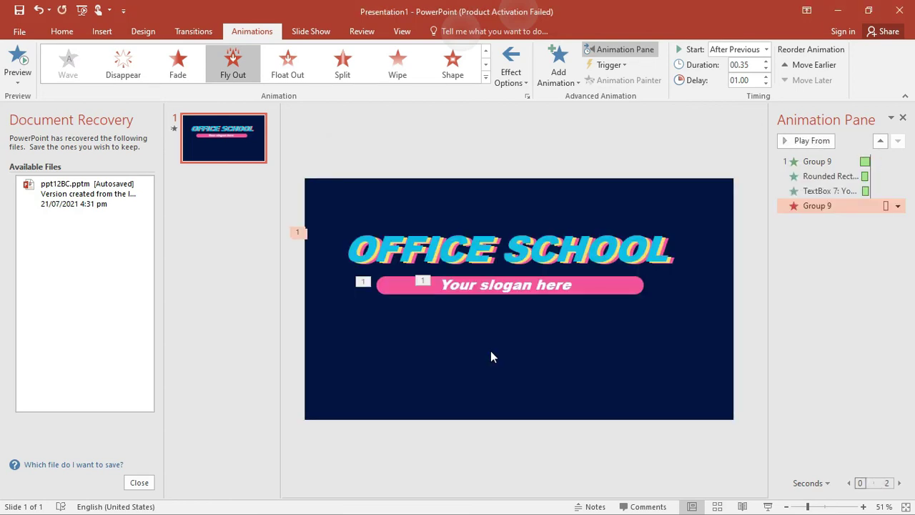
click(635, 284)
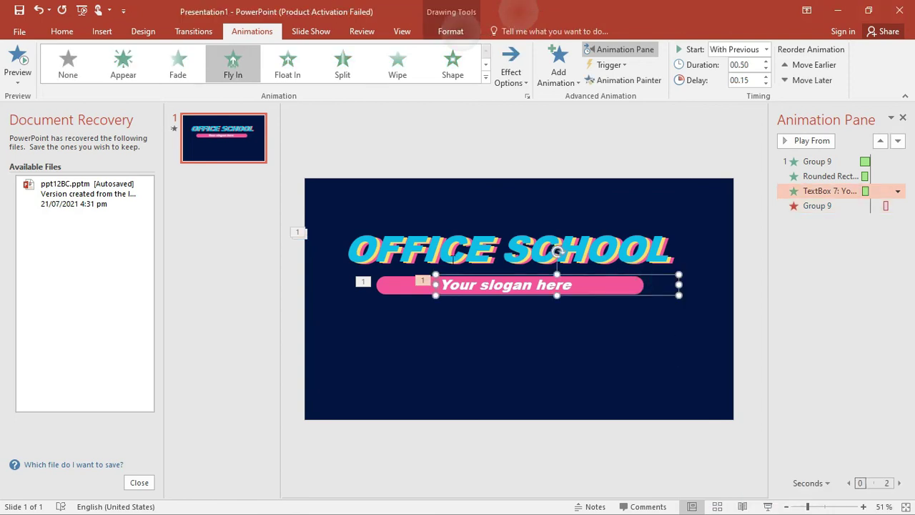
Step: Add a Fly Out exit to the left on the pink bar
click(405, 275)
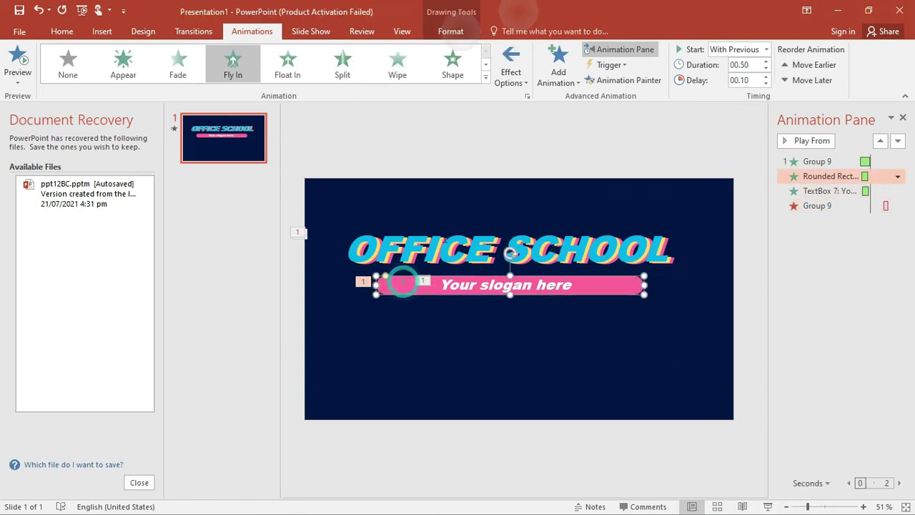
click(557, 66)
scroll(819, 322, down, 5)
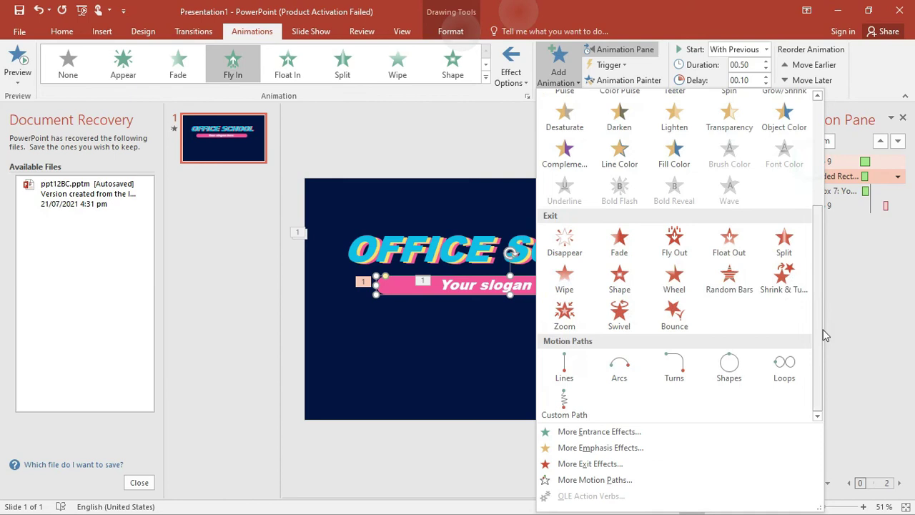
click(669, 238)
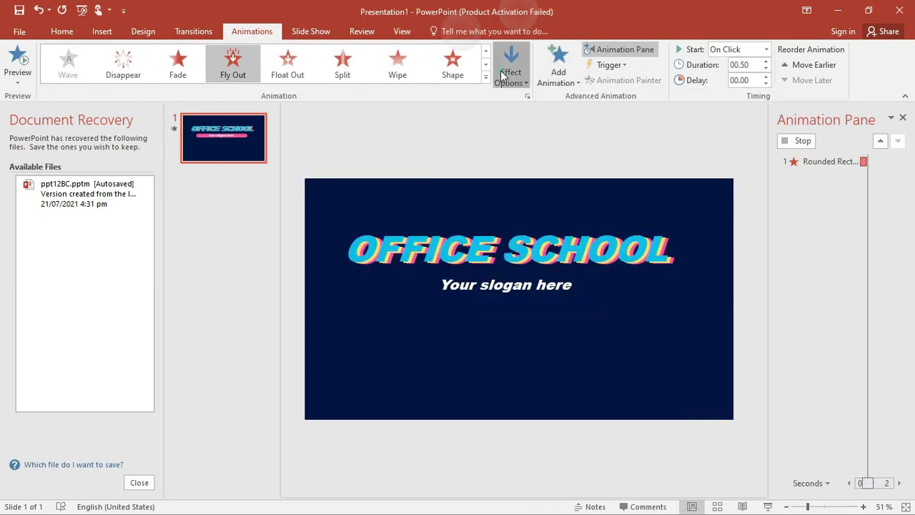
click(510, 68)
click(540, 180)
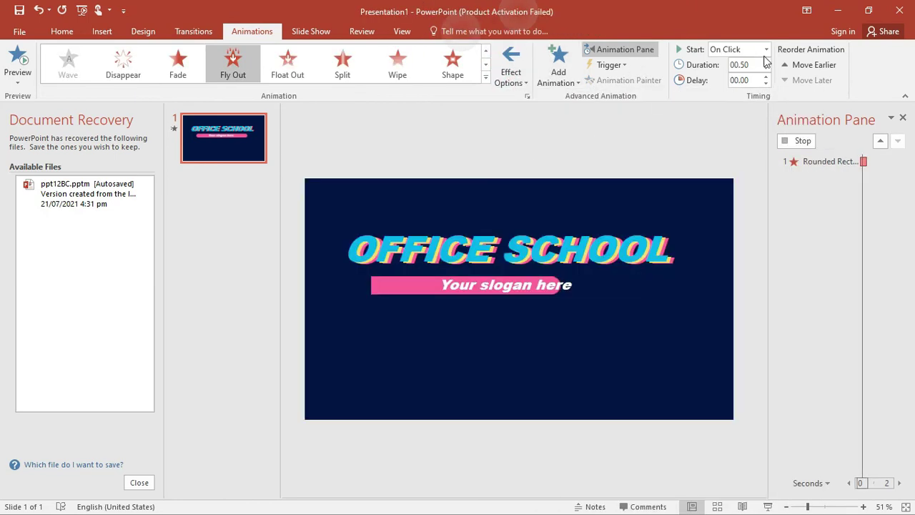
Step: Time the pink bar's exit With Previous, 0.35 s duration, 1 s delay
click(766, 50)
click(736, 76)
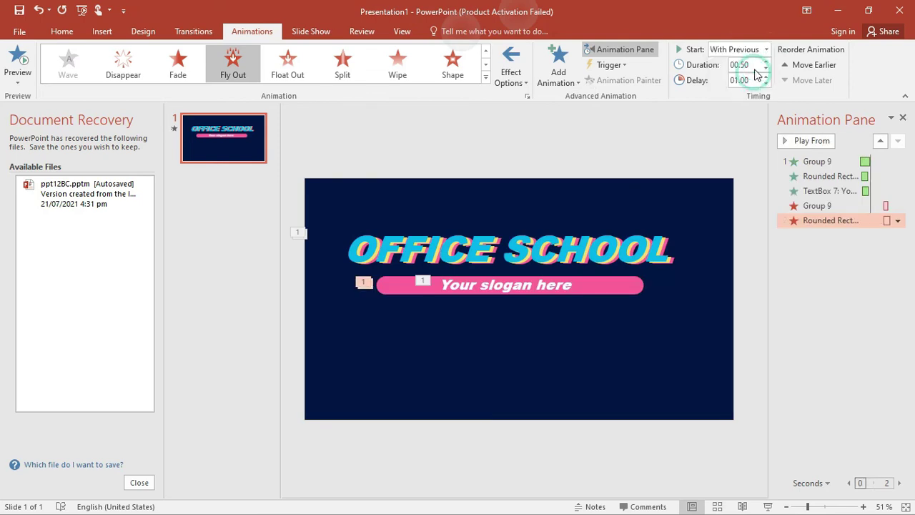
click(755, 65)
text(00.5)
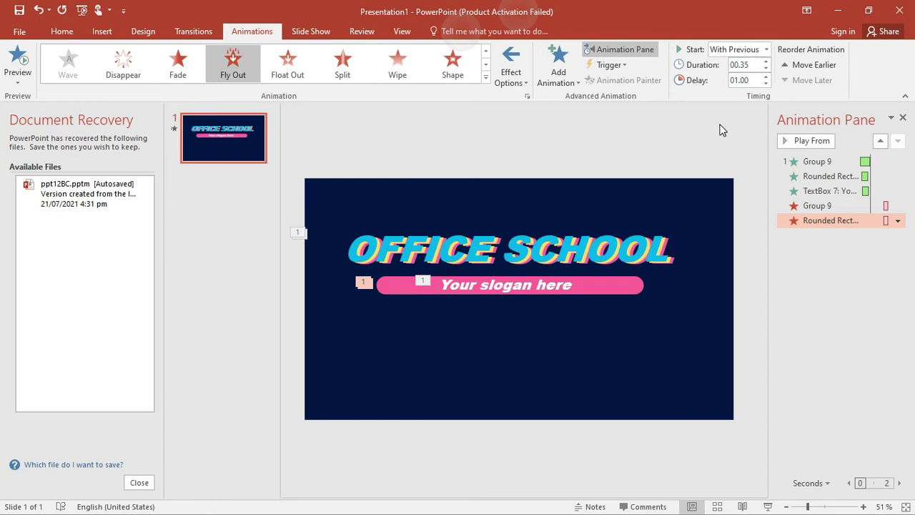
Step: Set the pink bar exit's smooth start to 0.35 seconds
double_click(870, 220)
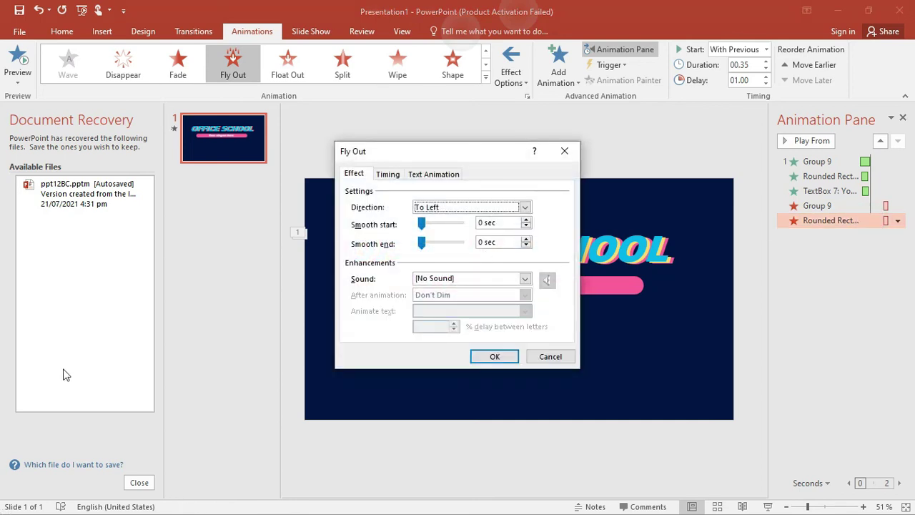
click(461, 229)
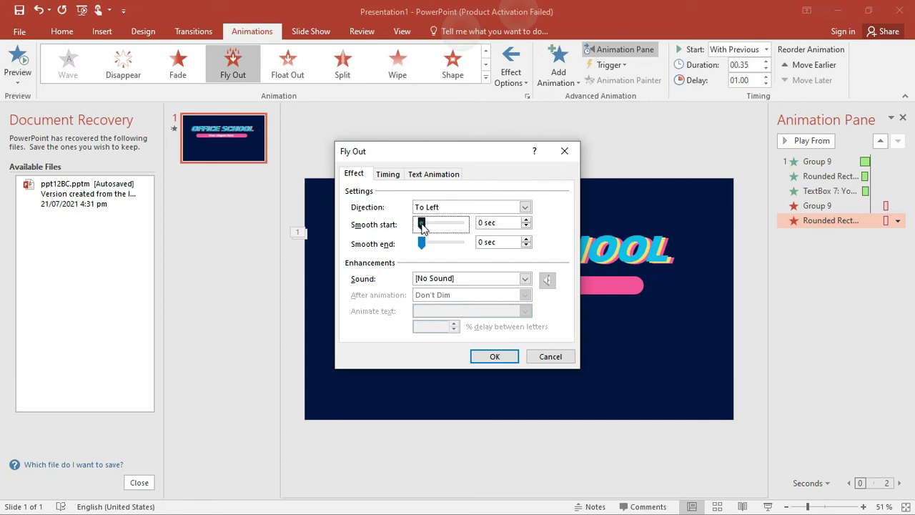
drag(422, 224, 460, 224)
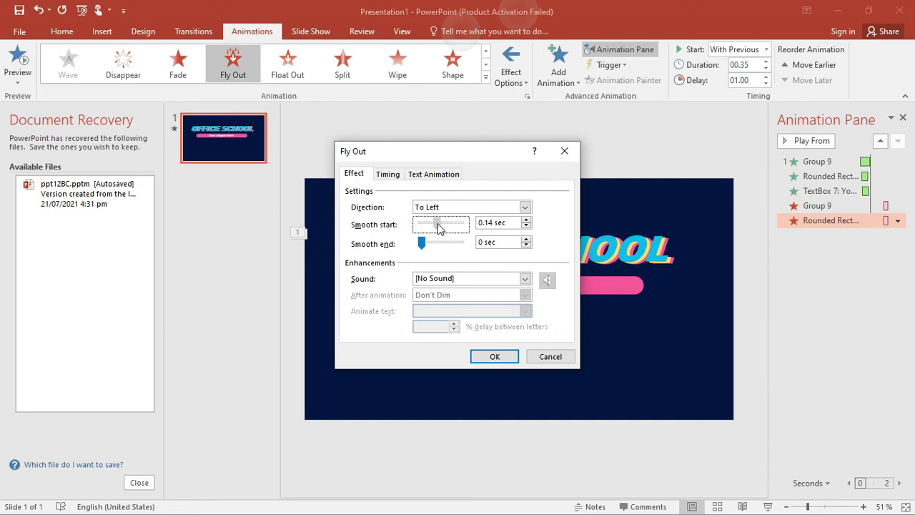
click(493, 356)
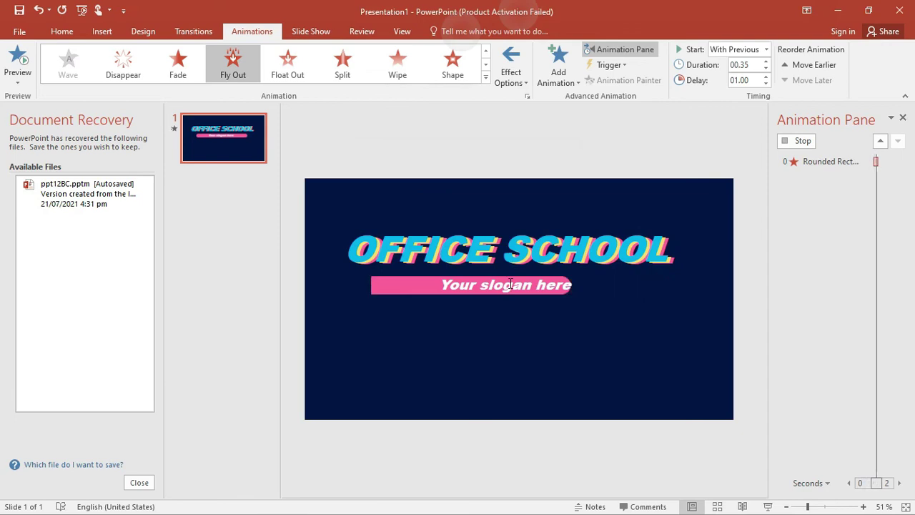
click(510, 285)
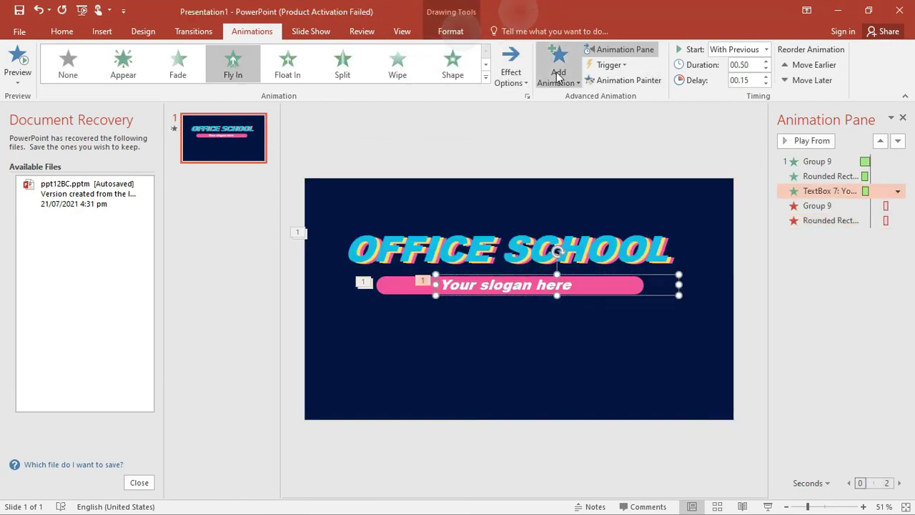
Step: Add a Fly Out exit to the right on the slogan text box
click(558, 65)
drag(821, 137, 821, 270)
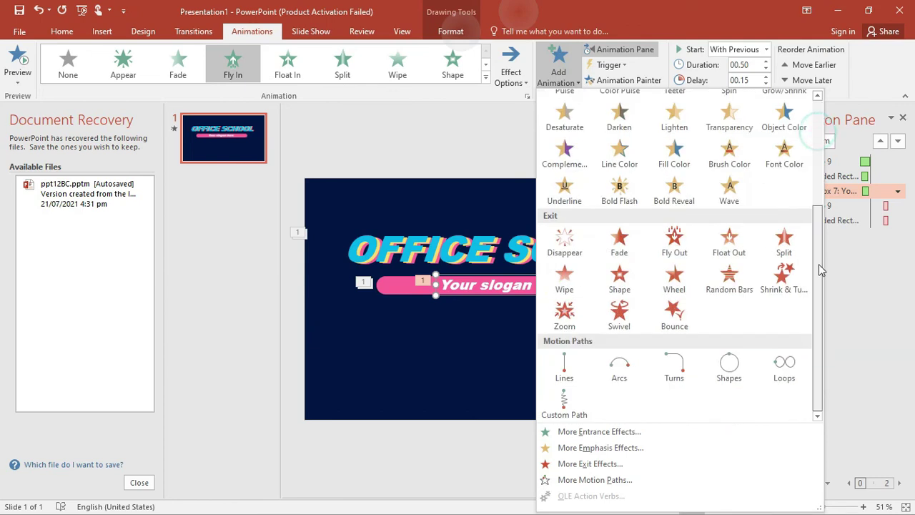
click(678, 233)
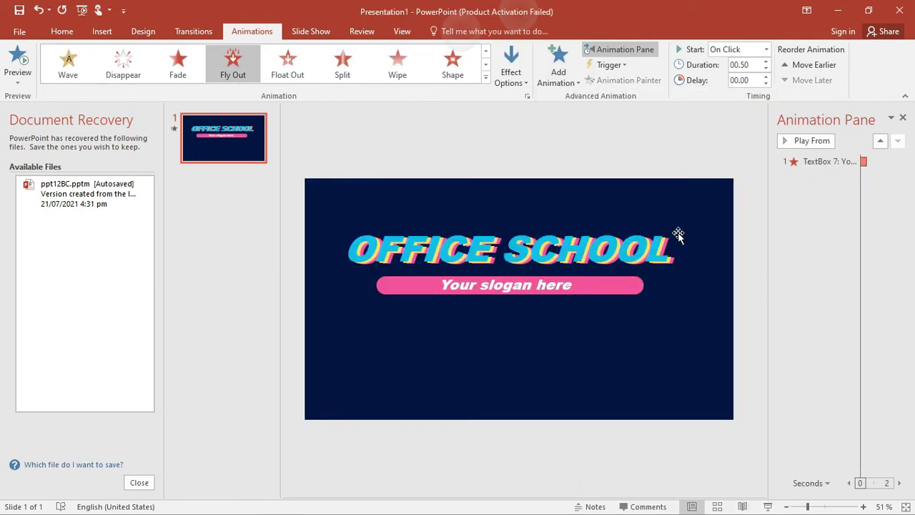
click(521, 83)
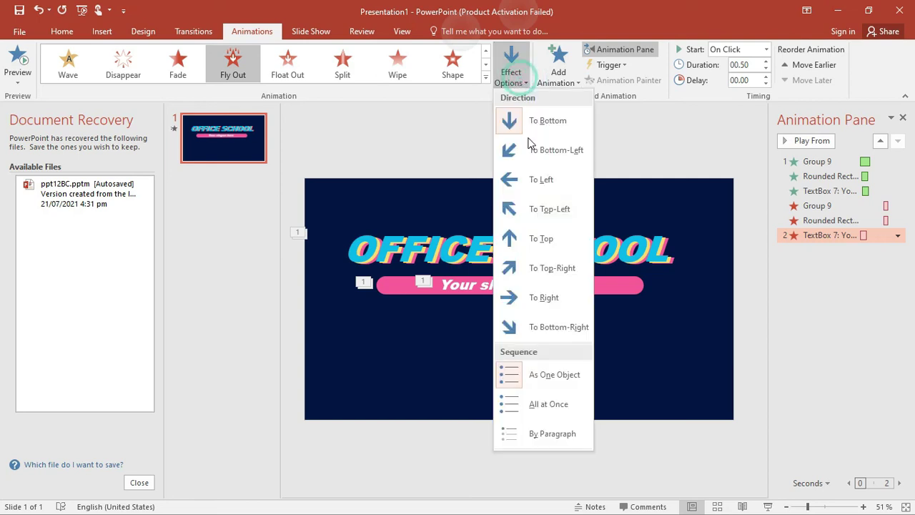
click(548, 298)
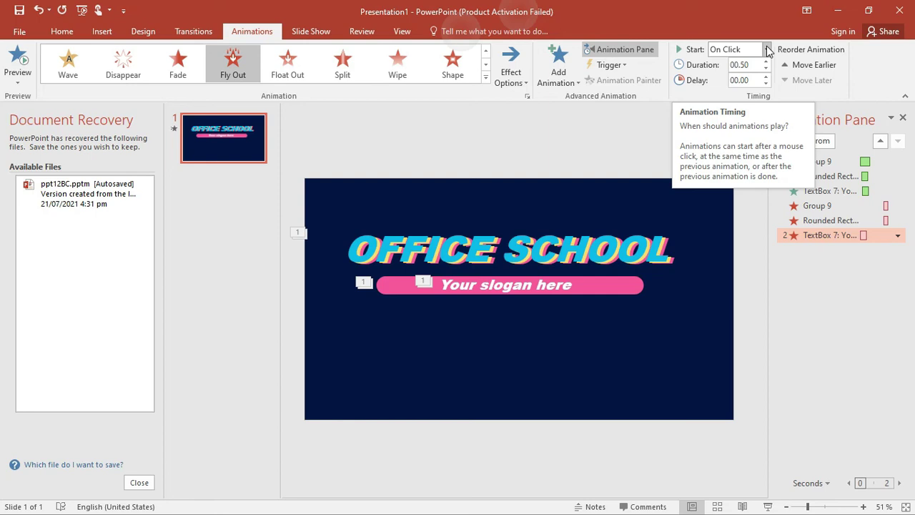
Step: Time the slogan's exit With Previous, 1 s delay, 0.35 s duration
click(768, 49)
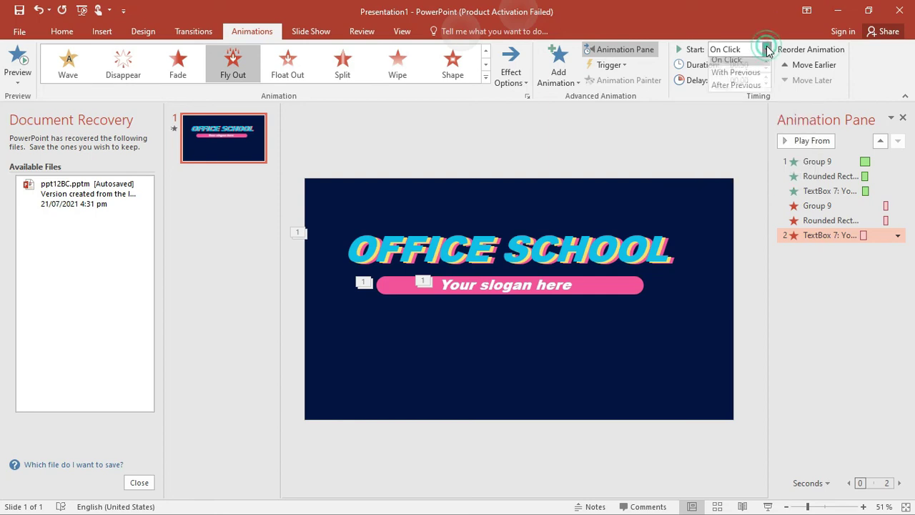
click(767, 49)
click(767, 50)
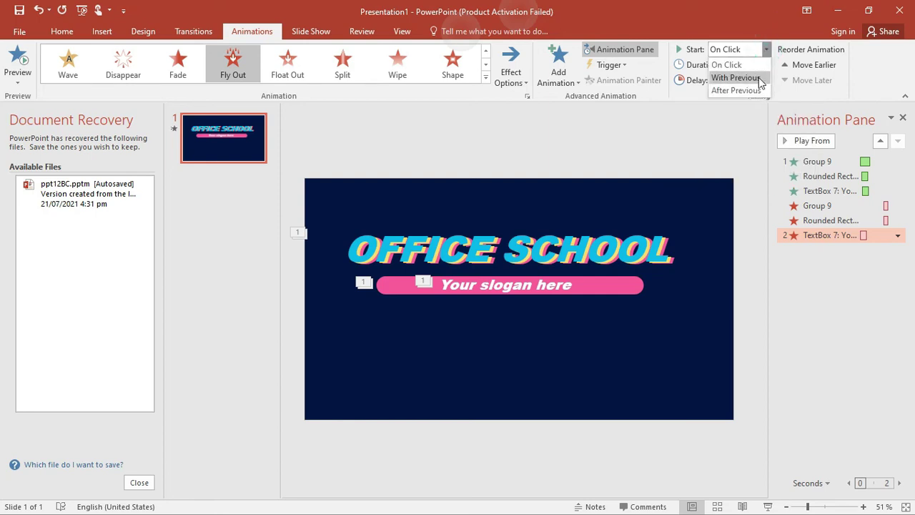
click(760, 79)
text(1)
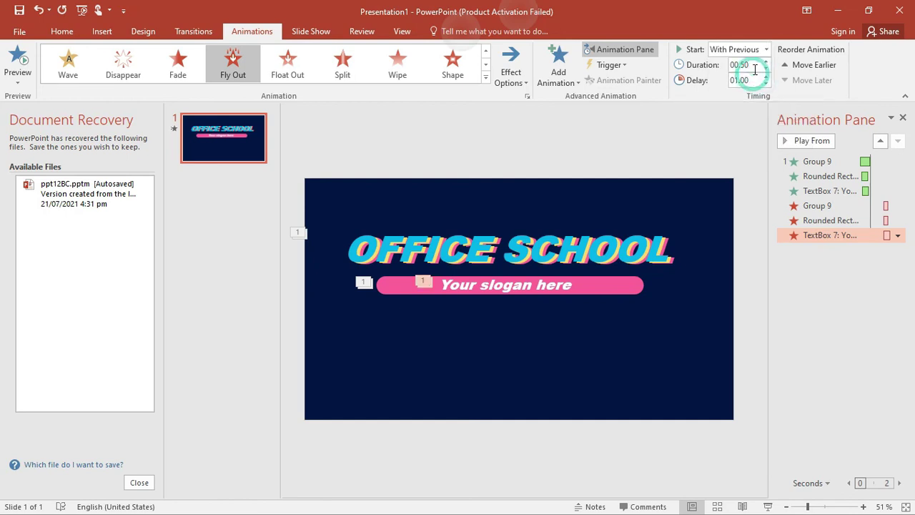
click(755, 65)
click(754, 69)
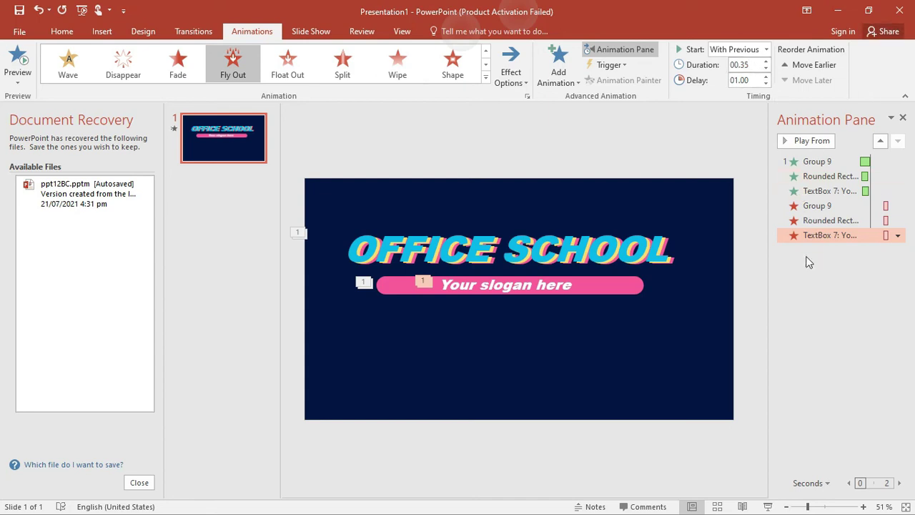
Step: Set the slogan exit's smooth start to 0.35 seconds
double_click(820, 238)
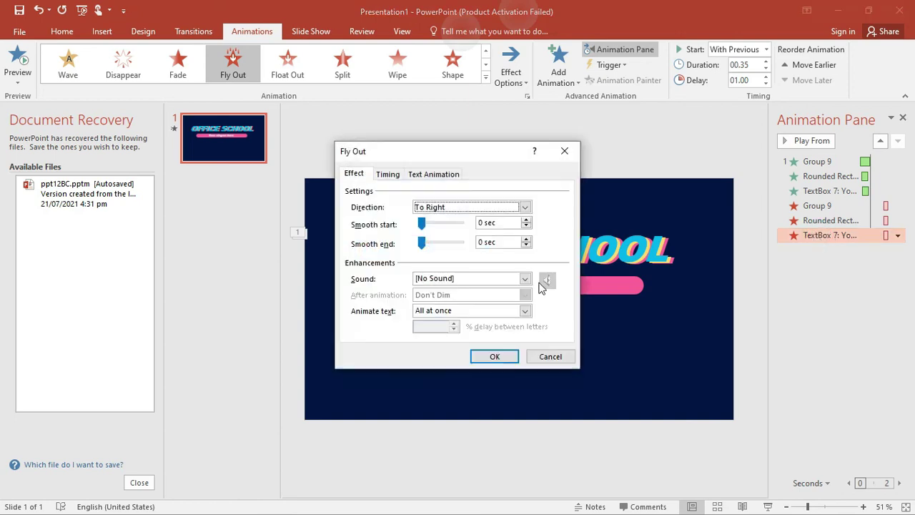
drag(422, 224, 461, 224)
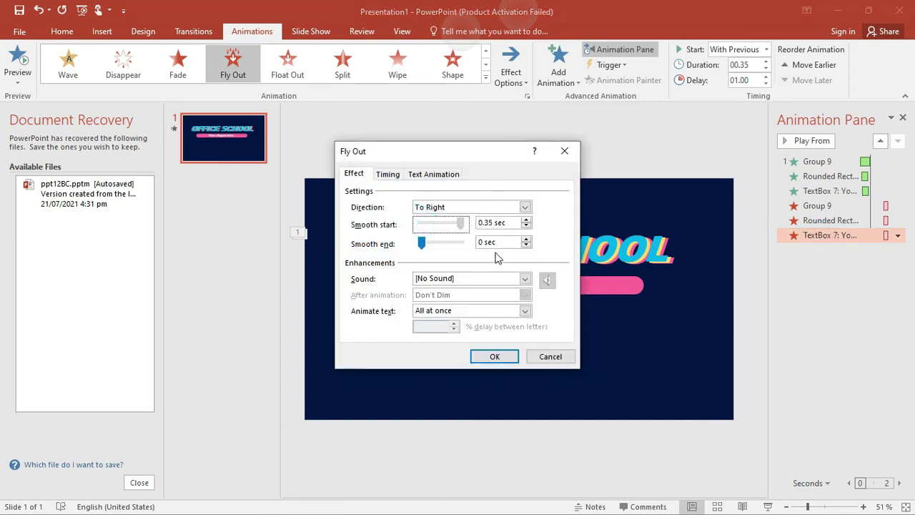
click(477, 356)
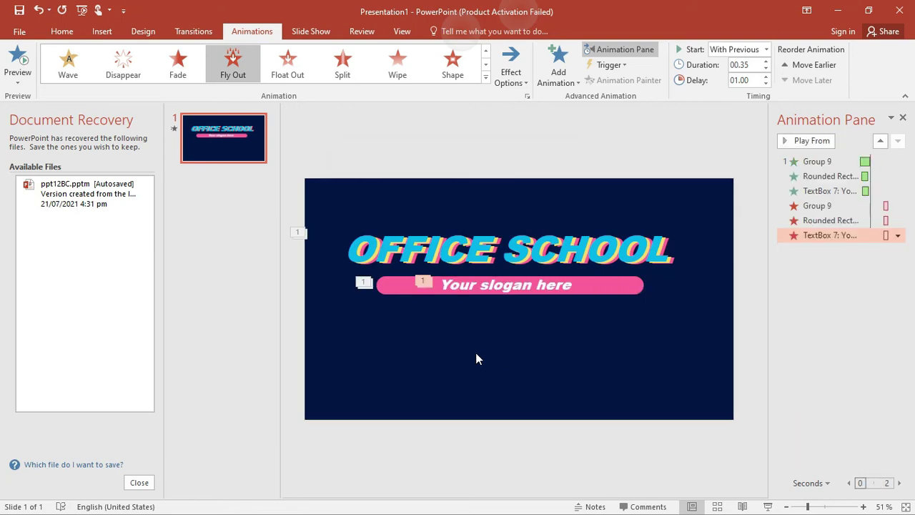
Step: Start the full-screen slide show from the status bar's Slide Show button
click(768, 507)
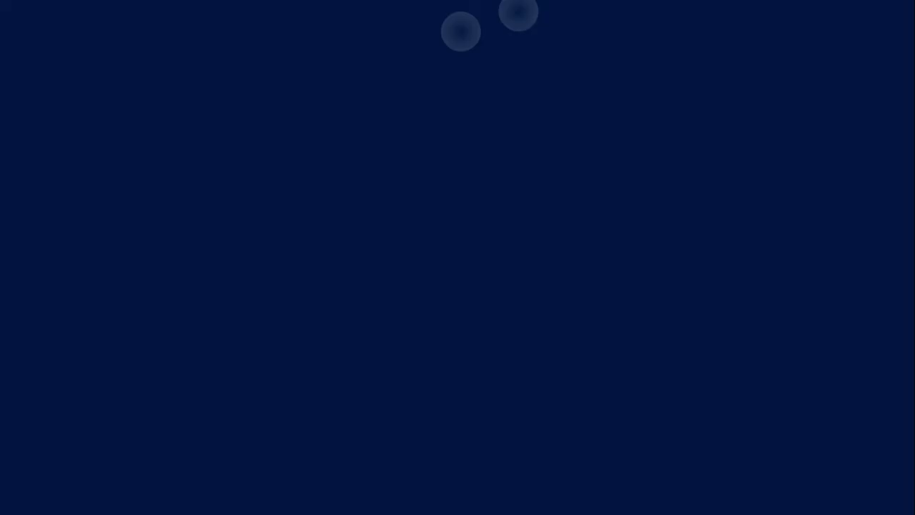